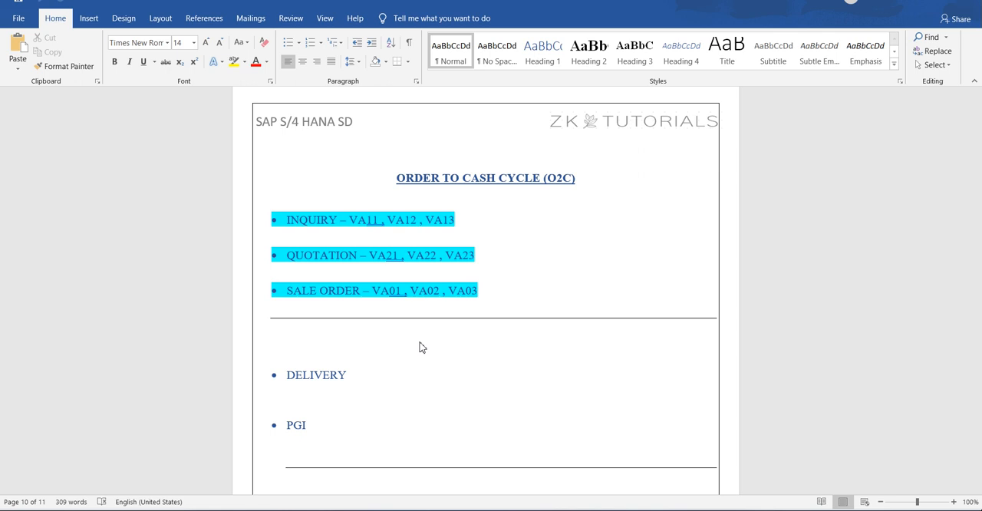
Switch to SAP Logon, open the S4 2022 FSP2 system and log on with the user name and password
left_click(543, 510)
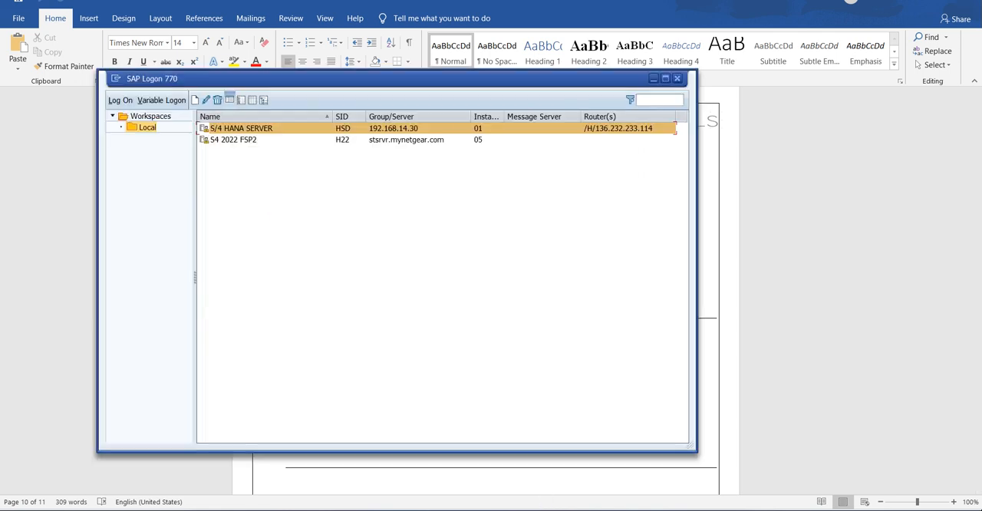
double_click(247, 140)
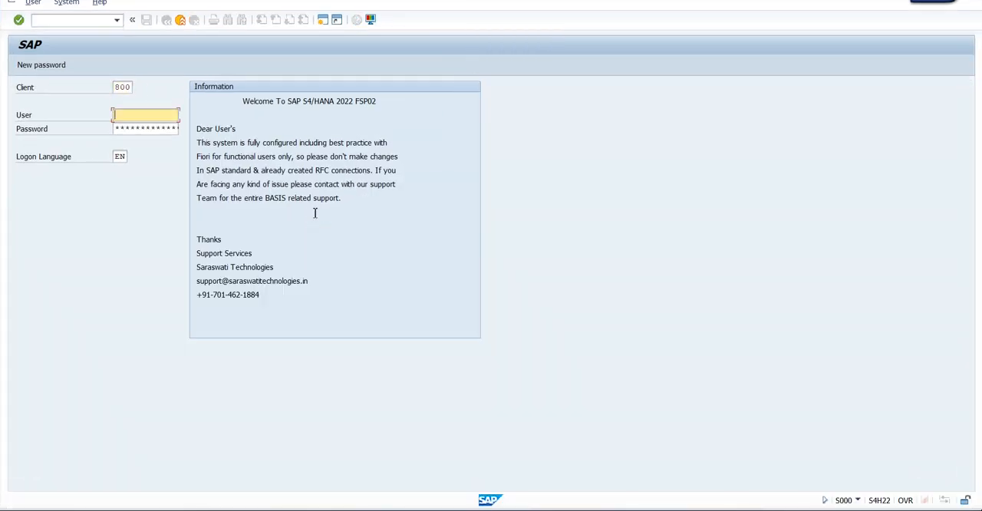
type("h")
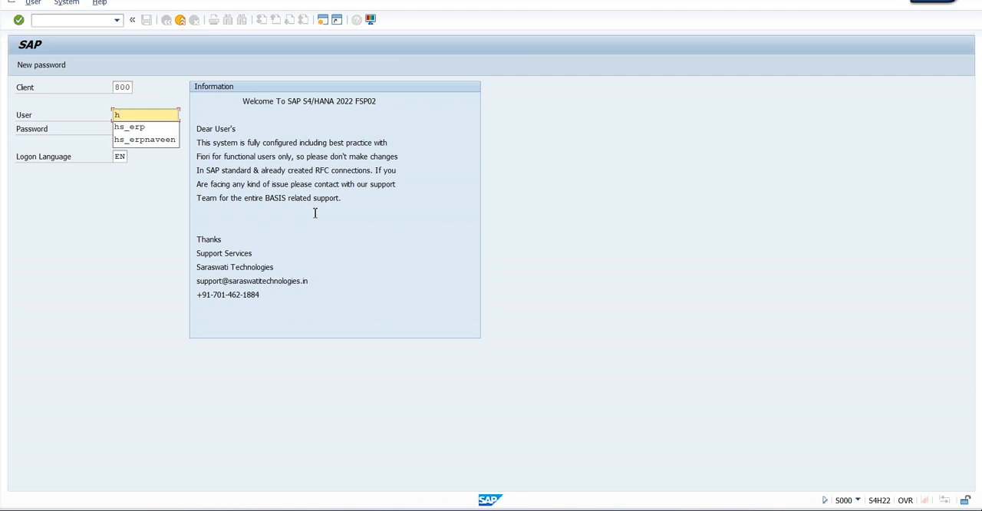
key("BackSpace")
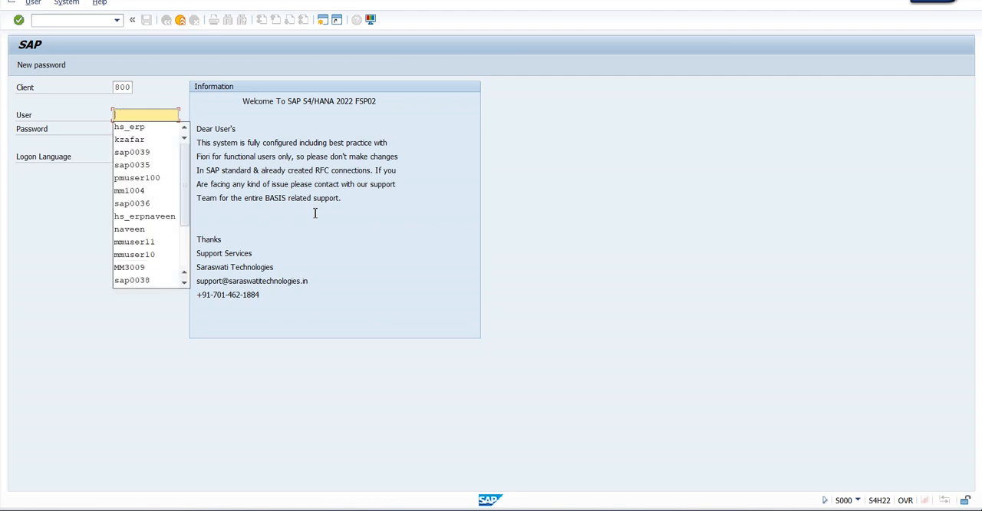
key("Down")
key("Return")
key("Tab")
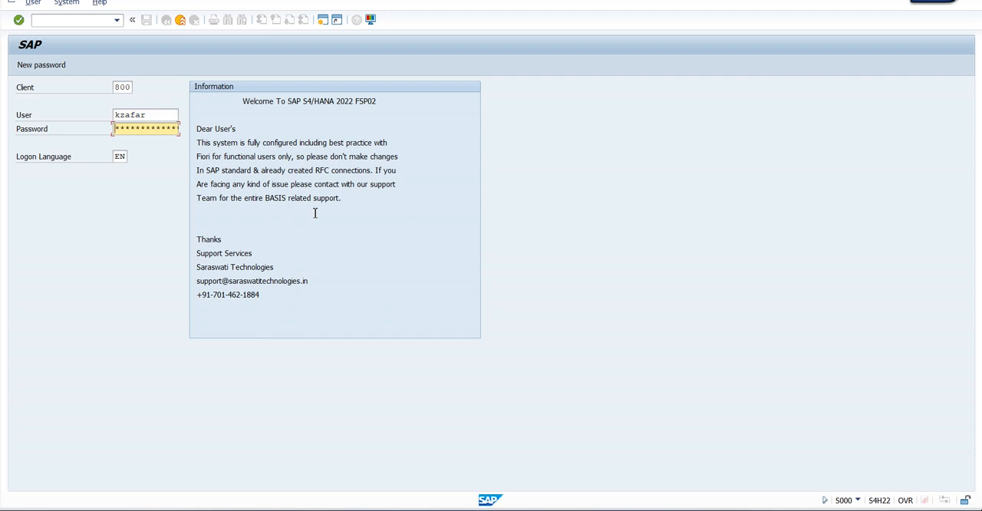
type("*******")
key("Return")
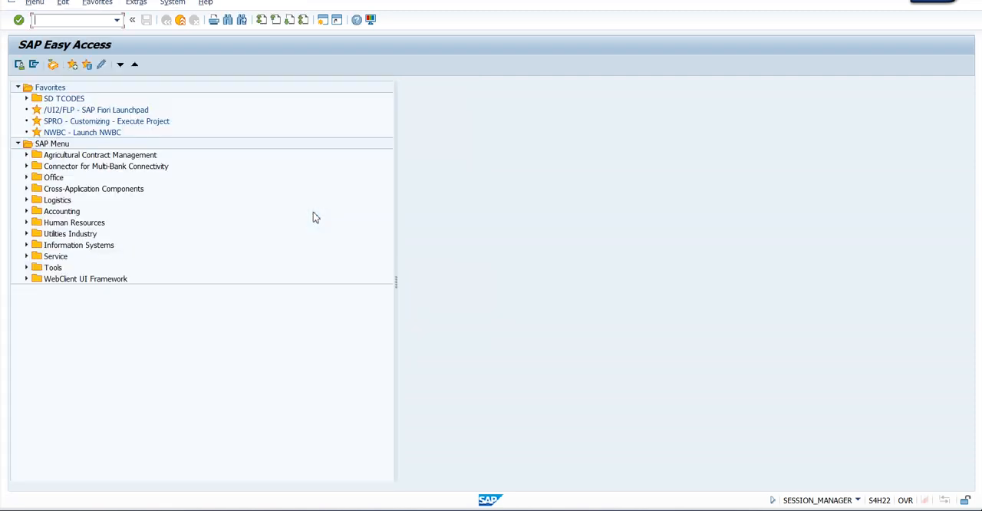
Collapse the Favorites folder, start transaction VA21 and choose TQT as the quotation type
left_click(18, 87)
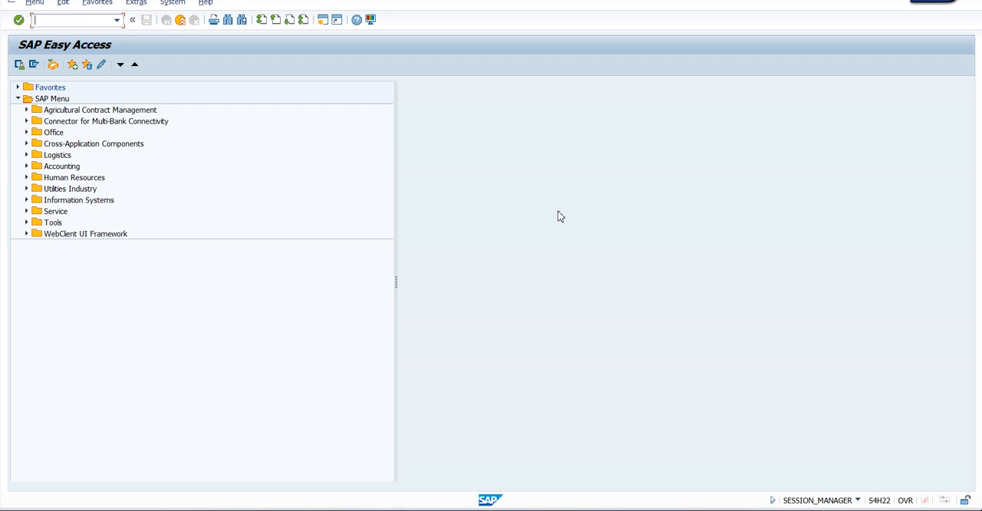
type("va21")
key("Return")
key("space")
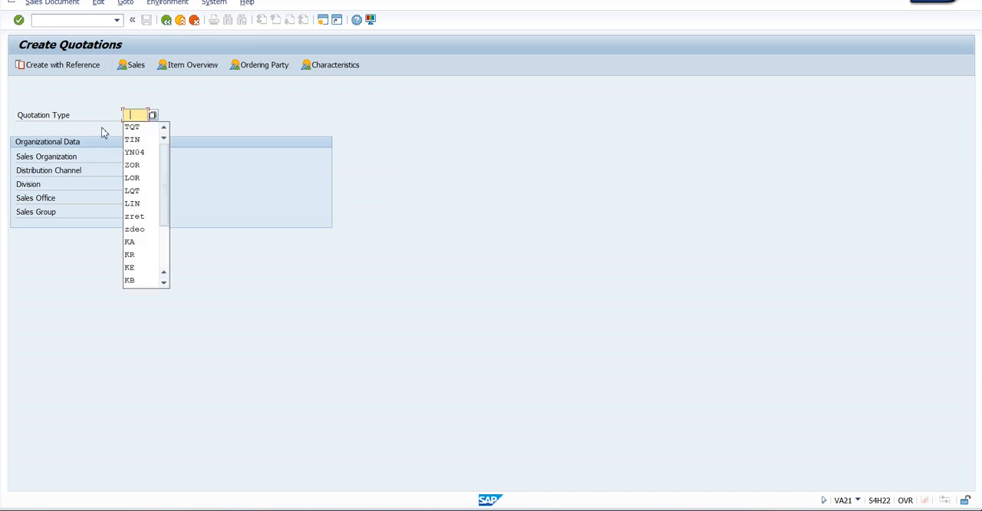
left_click(132, 127)
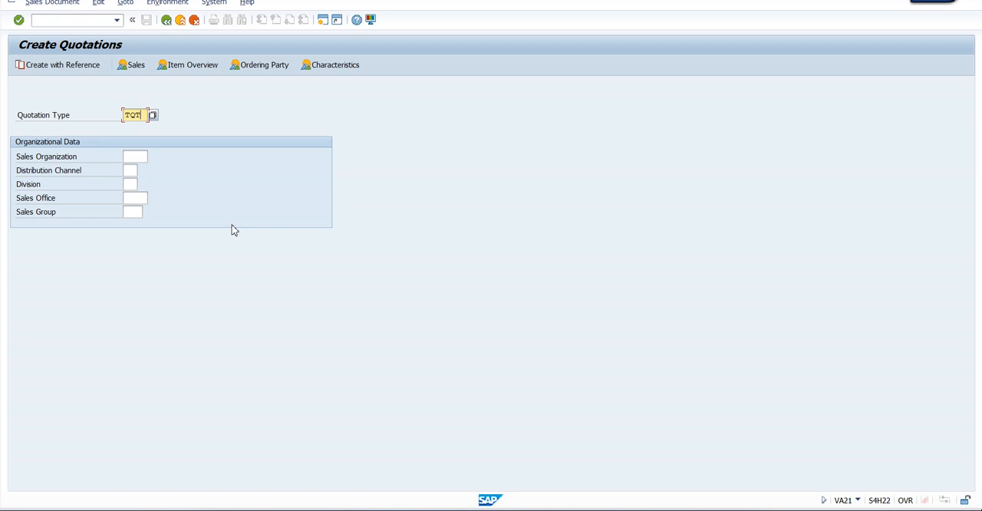
Open a new session, start transaction SPRO and display the SAP Reference IMG
left_click(323, 21)
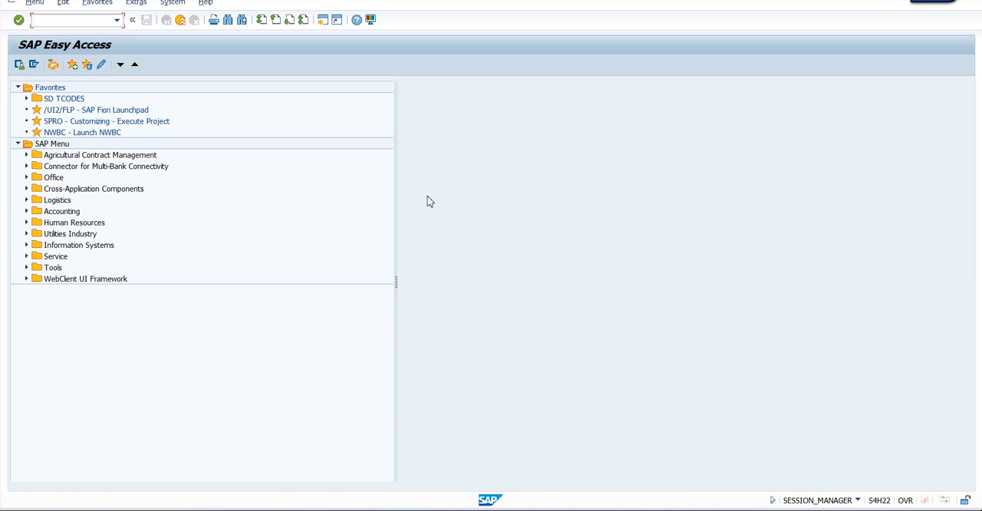
type("spro")
key("Return")
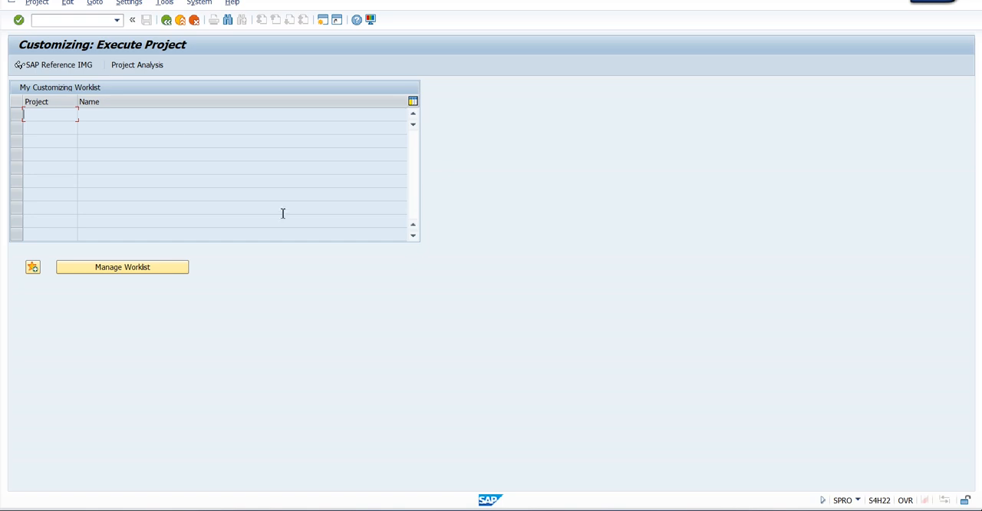
left_click(65, 67)
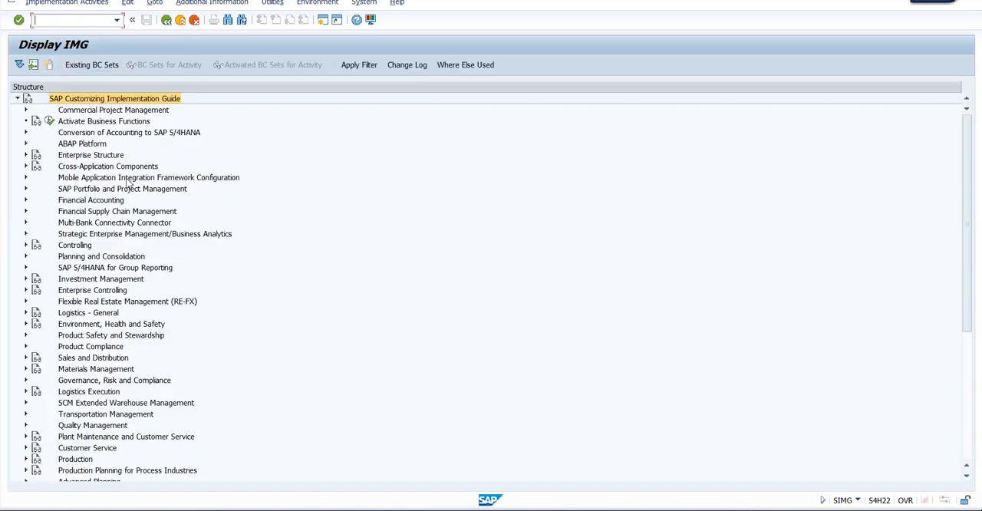
Expand Sales and Distribution, Basic Functions and Log of Incomplete Items in the IMG structure
scroll(128, 207, "down", 5)
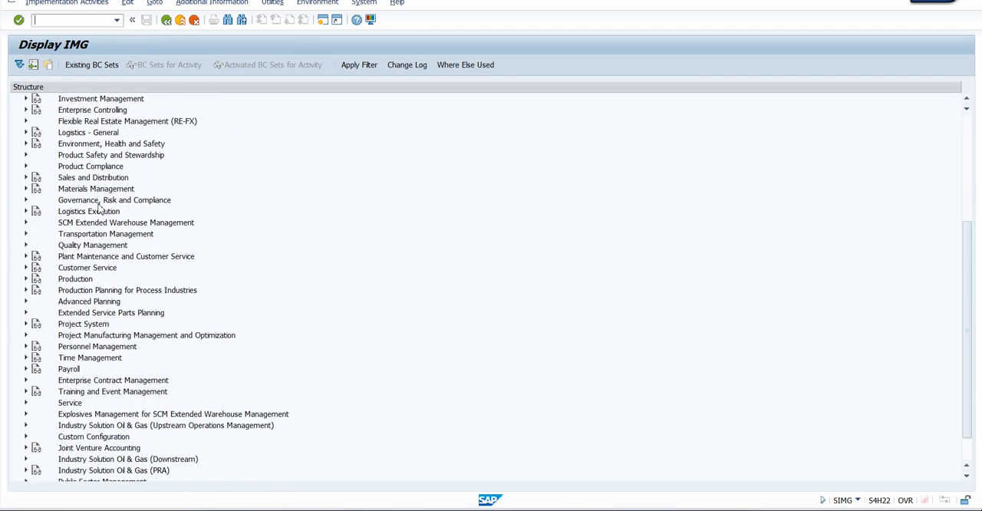
left_click(69, 178)
left_click(26, 178)
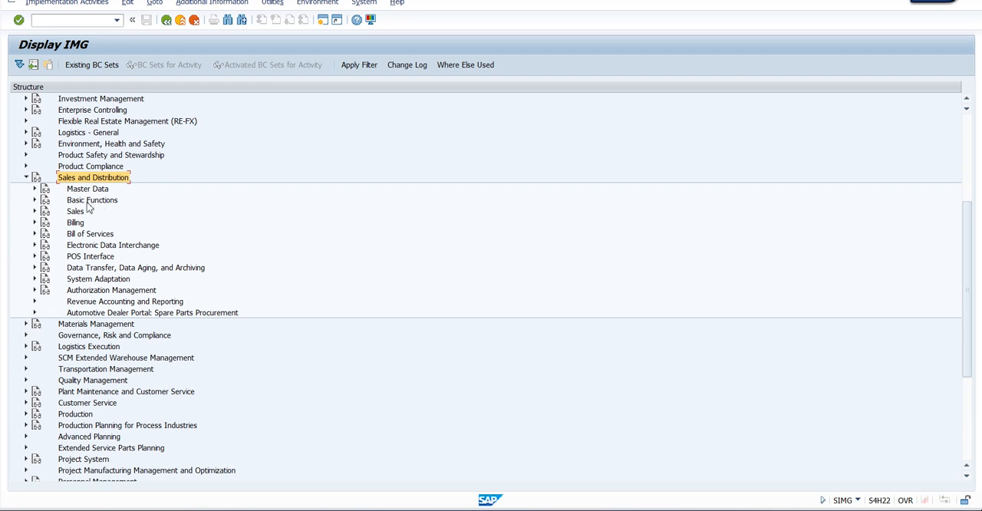
left_click(88, 201)
left_click(34, 200)
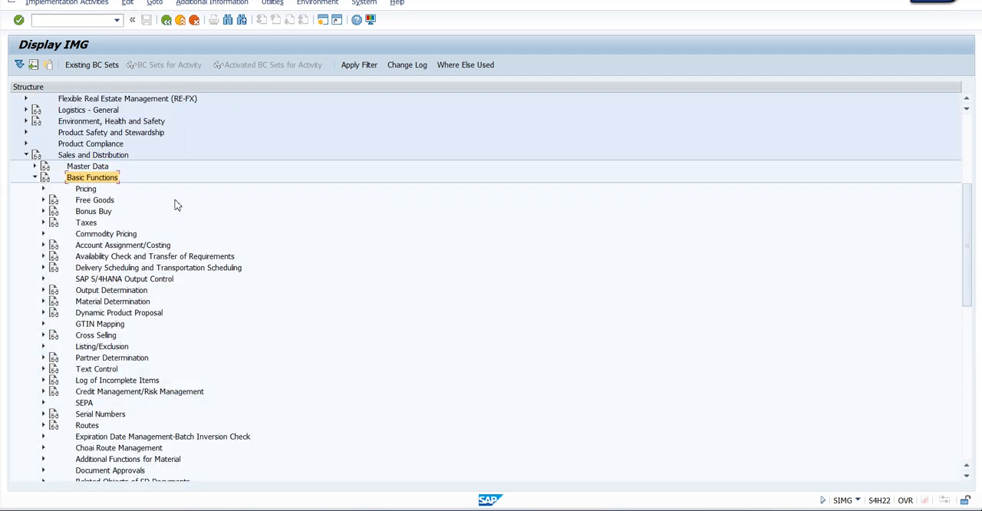
left_click(96, 381)
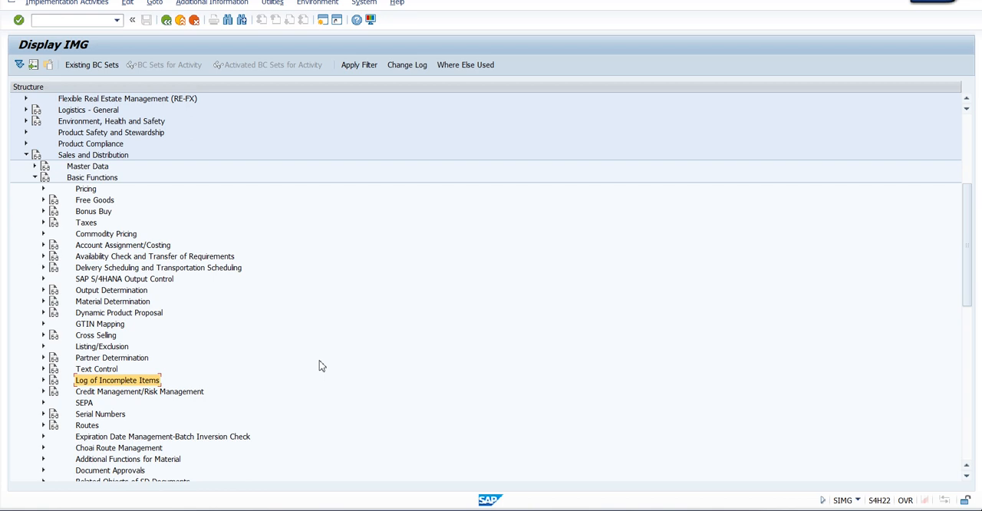
left_click(43, 380)
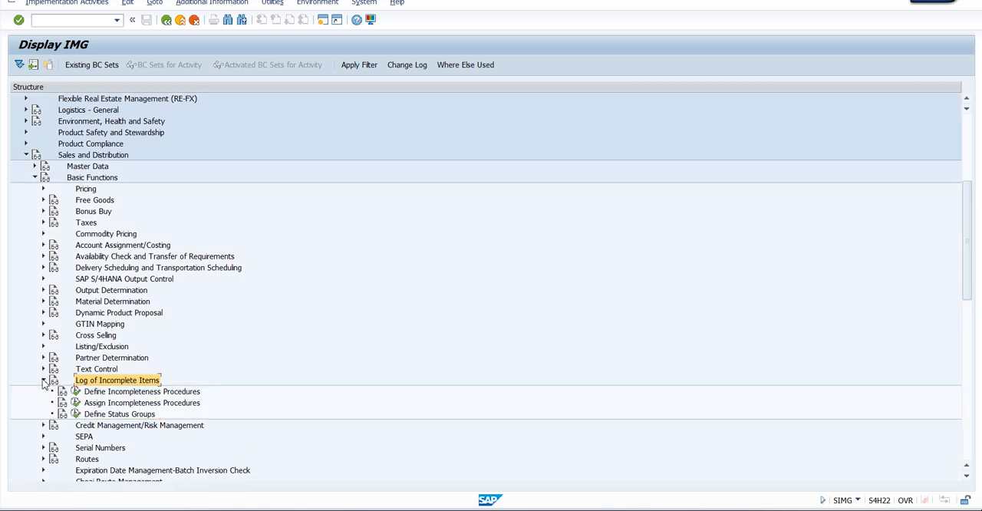
Execute the Assign Incompleteness Procedures activity under Log of Incomplete Items
scroll(204, 357, "down", 1)
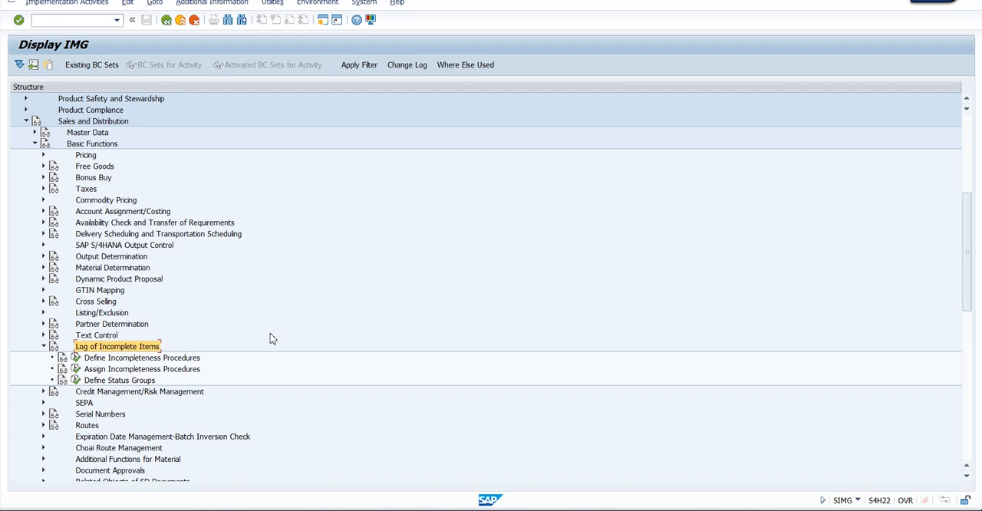
left_click(122, 358)
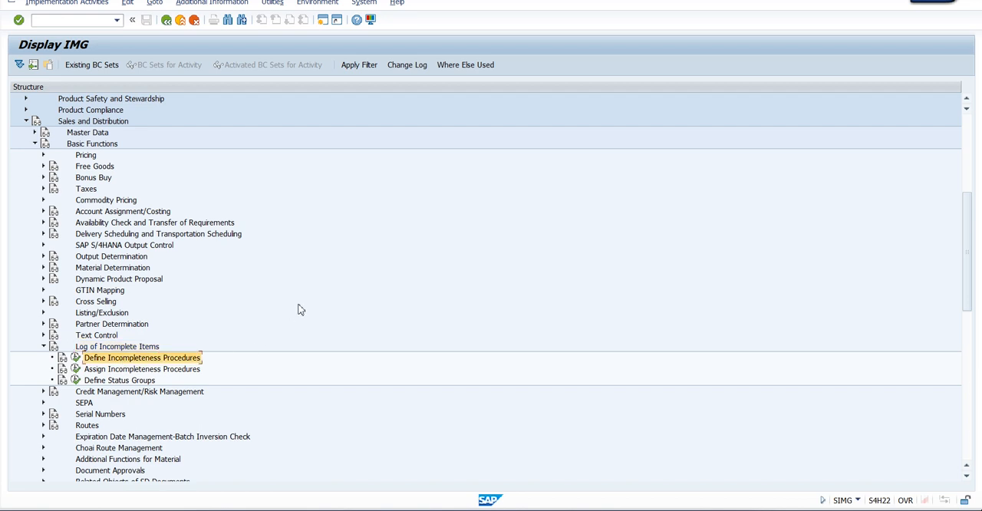
left_click(167, 369)
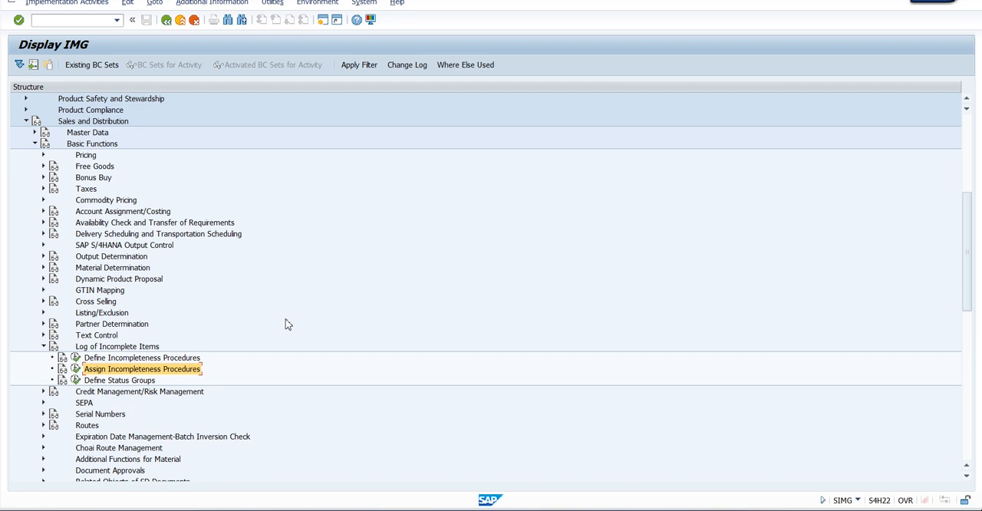
left_click(137, 359)
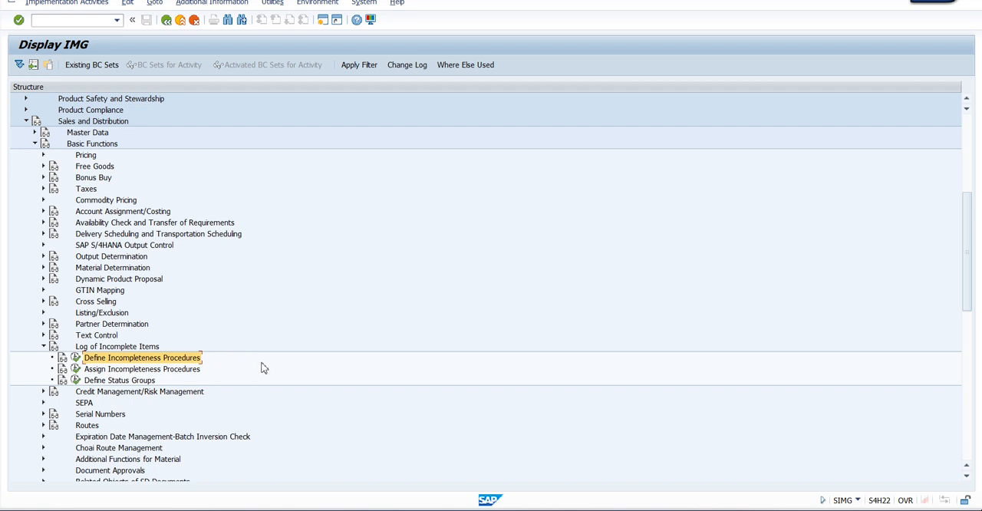
left_click(138, 369)
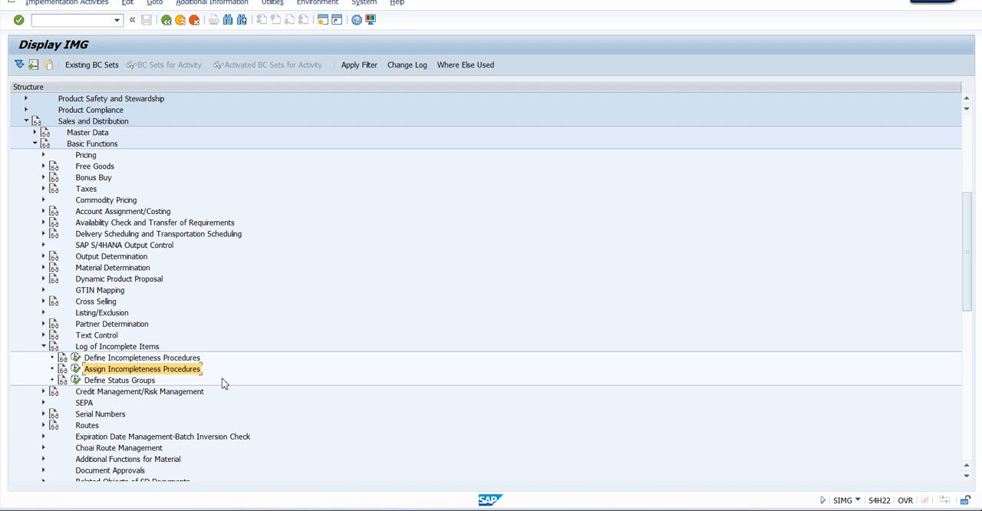
left_click(77, 370)
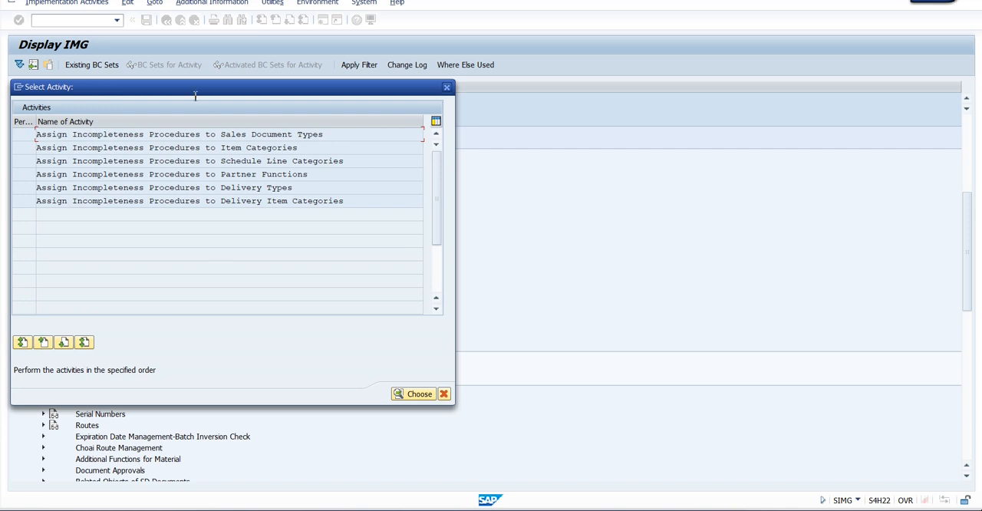
Review the listed assignment activities and open Assign Incompleteness Procedures to Sales Document Types
left_click_drag(192, 90, 257, 92)
left_click(418, 139)
left_click(397, 137)
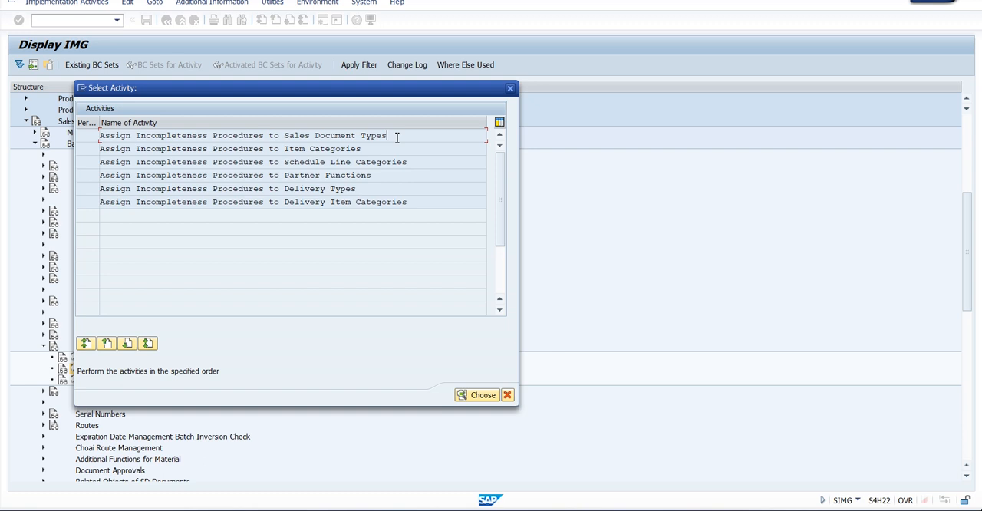
left_click(374, 149)
left_click(394, 175)
left_click(372, 188)
left_click(417, 203)
left_click(291, 136)
double_click(248, 135)
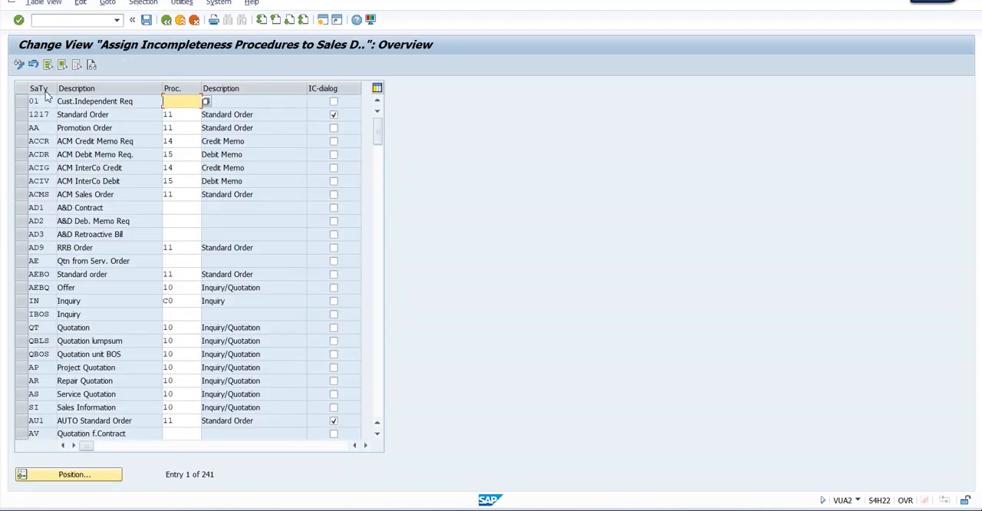
Position the sales document type list on entry TQT
left_click(88, 476)
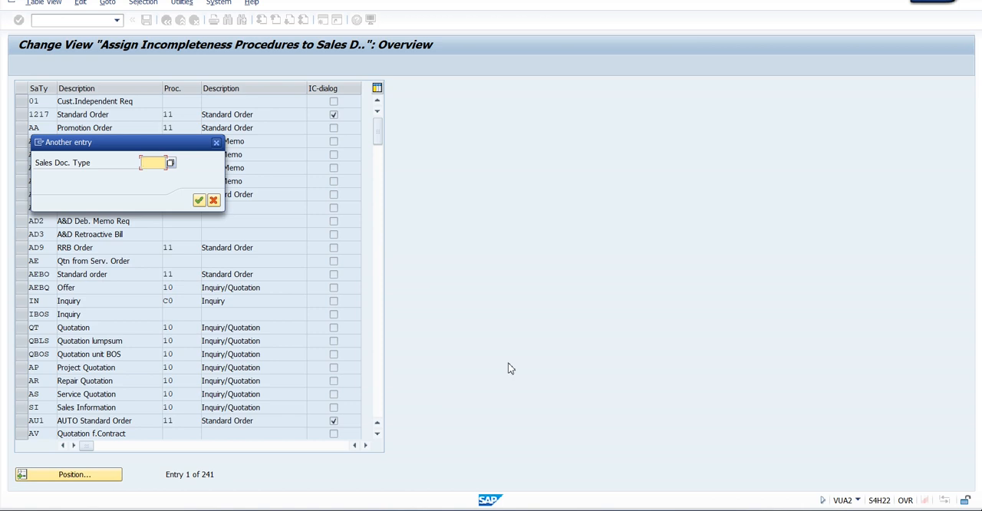
type("tqt")
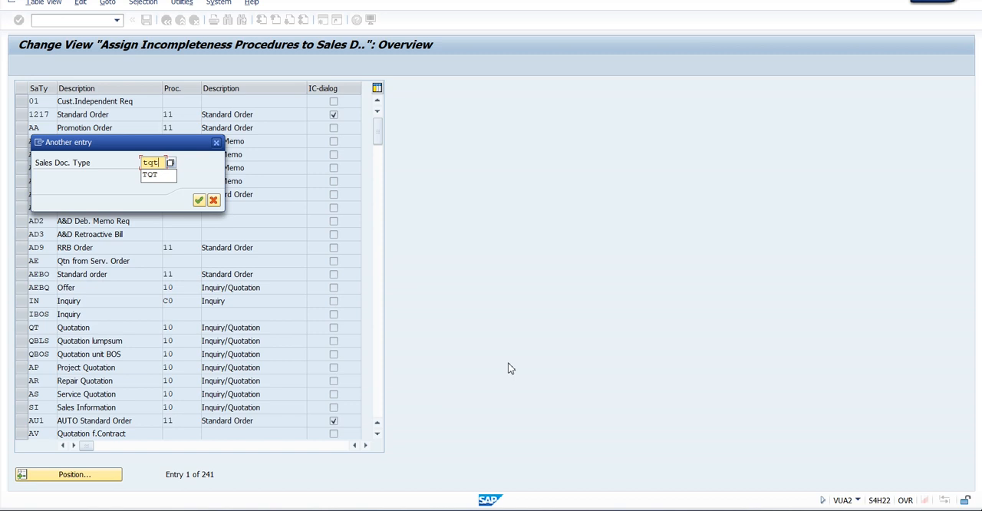
key("Return")
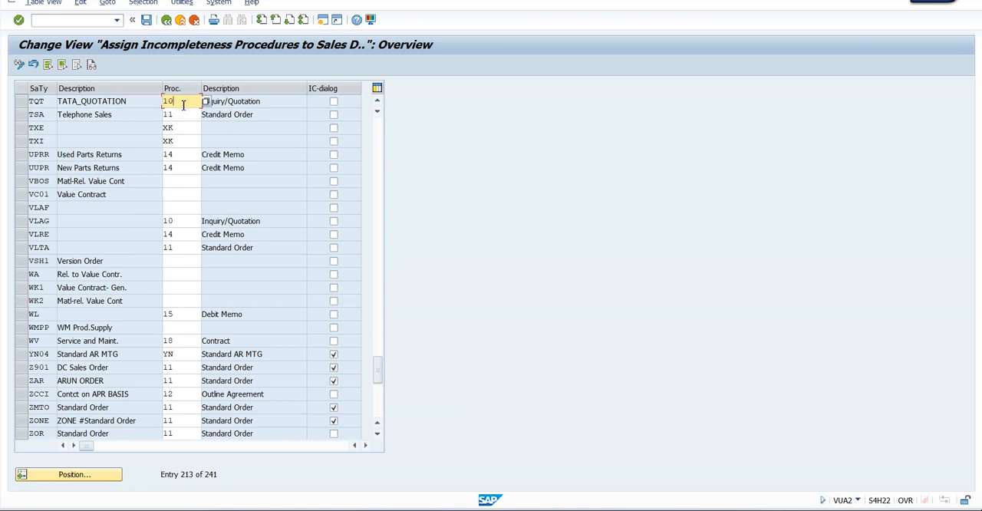
Clear the incompleteness procedure of document type TQT and save it under the Enterprise Structure-Tata Groups customizing request
key("BackSpace")
key("BackSpace")
key("Return")
left_click(227, 101)
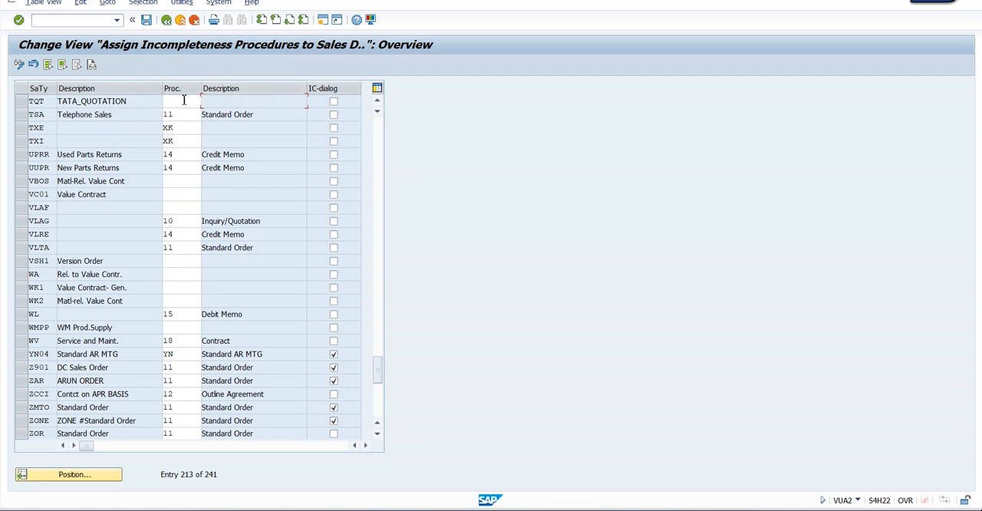
left_click(147, 23)
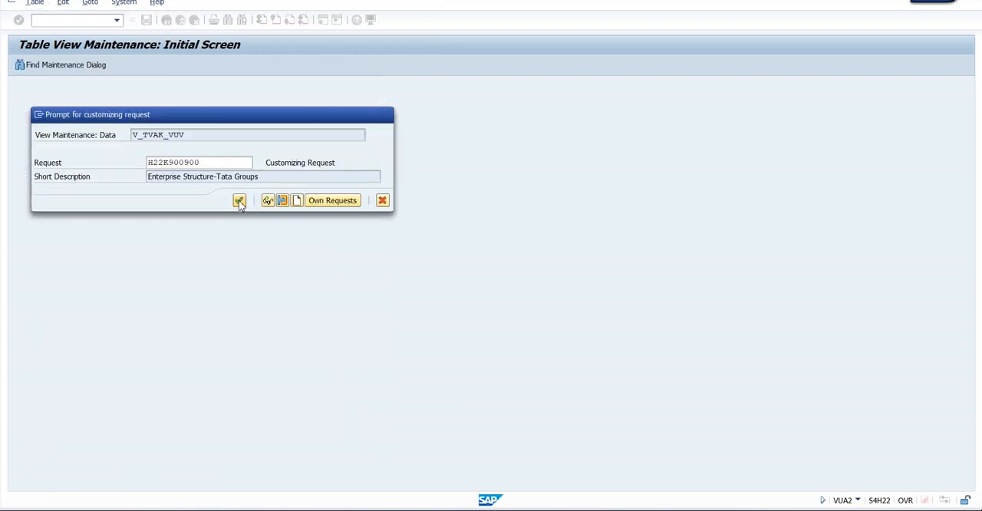
left_click(239, 200)
left_click(175, 100)
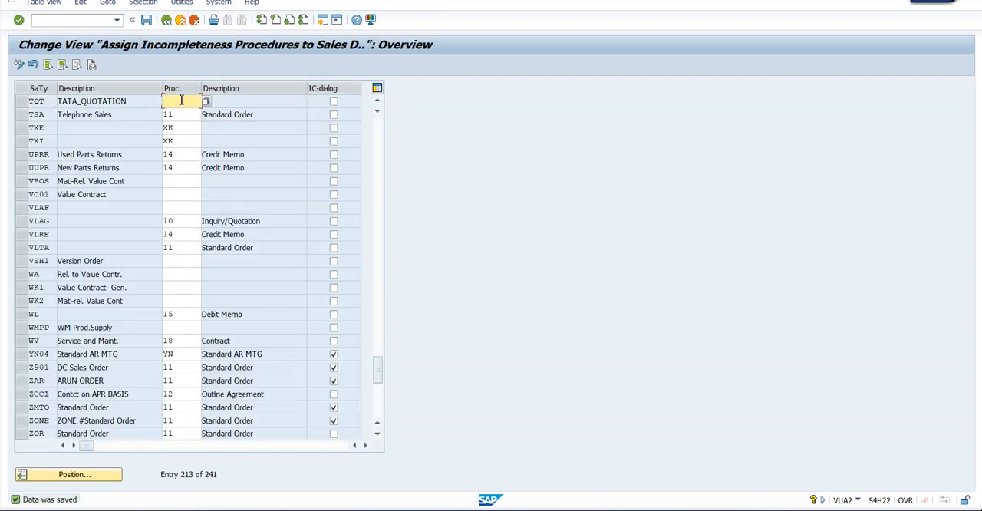
Start transaction VA21 in a new session and enter TQT as the quotation type
left_click(325, 23)
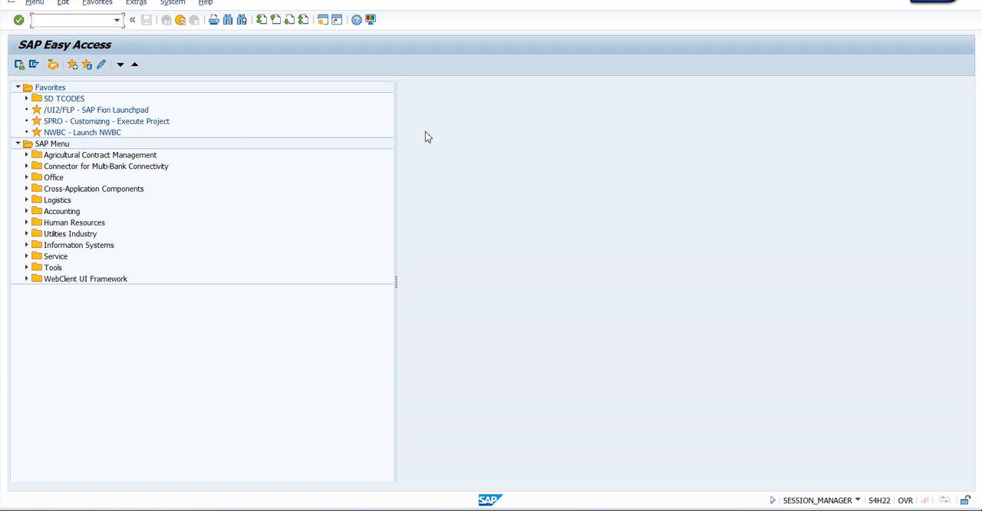
type("va21")
key("Return")
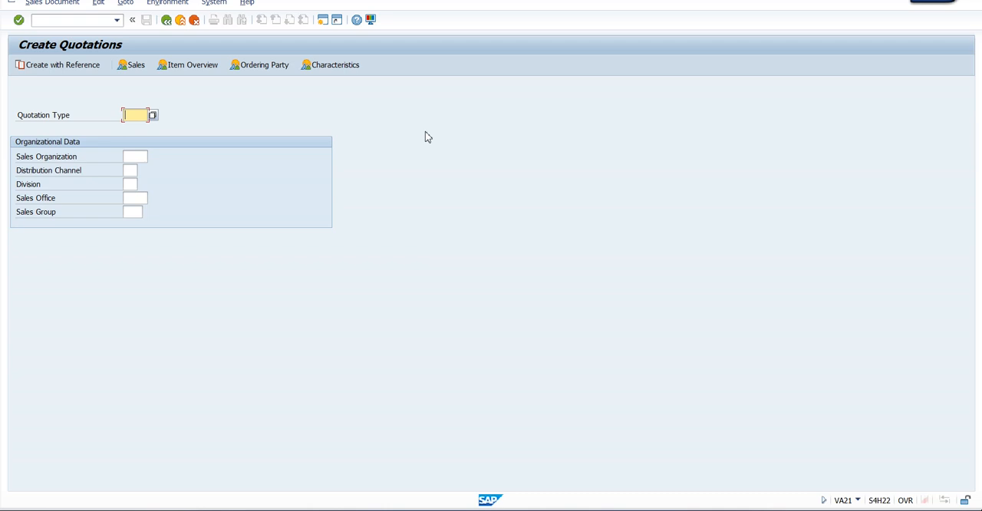
type("tqt")
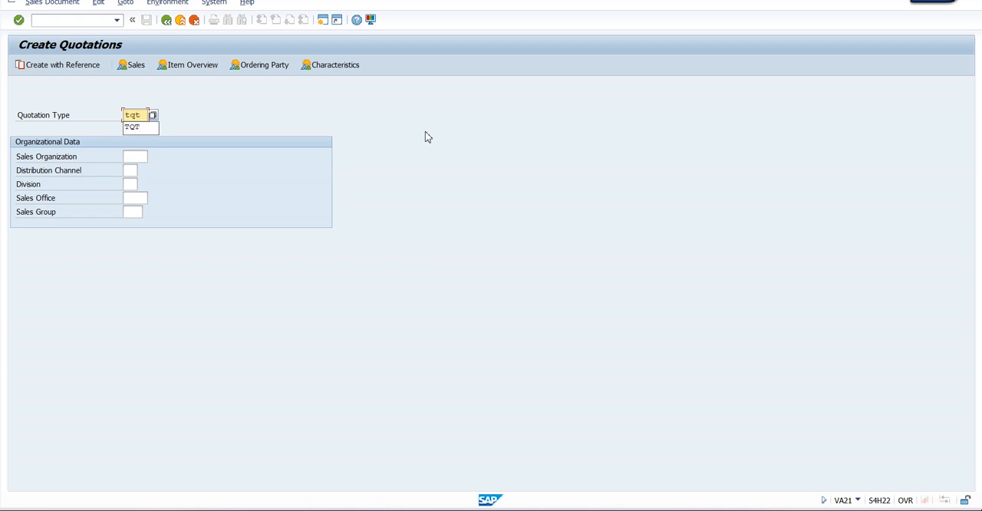
key("Tab")
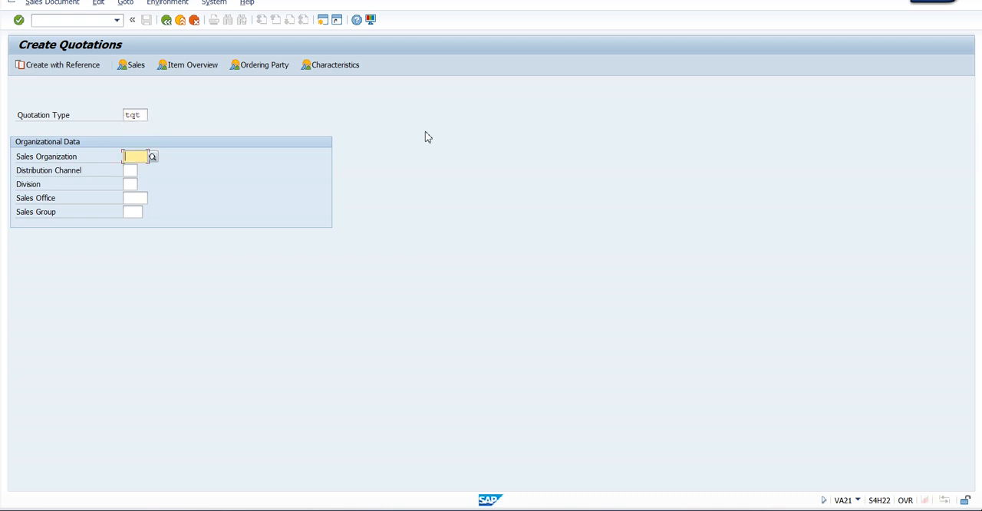
Set the organizational data to sales organization TATA, distribution channel X1 and division X1
key("space")
key("Down")
key("Return")
key("Tab")
key("space")
key("Down")
key("Return")
key("Tab")
key("space")
key("Down")
key("Return")
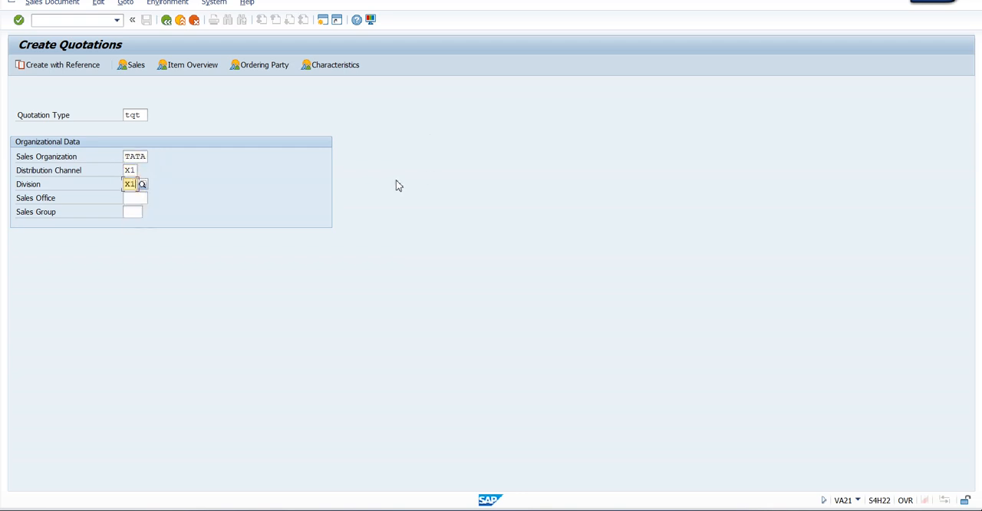
Create the quotation with reference to the most recently used inquiry by copying that inquiry's data
left_click(58, 69)
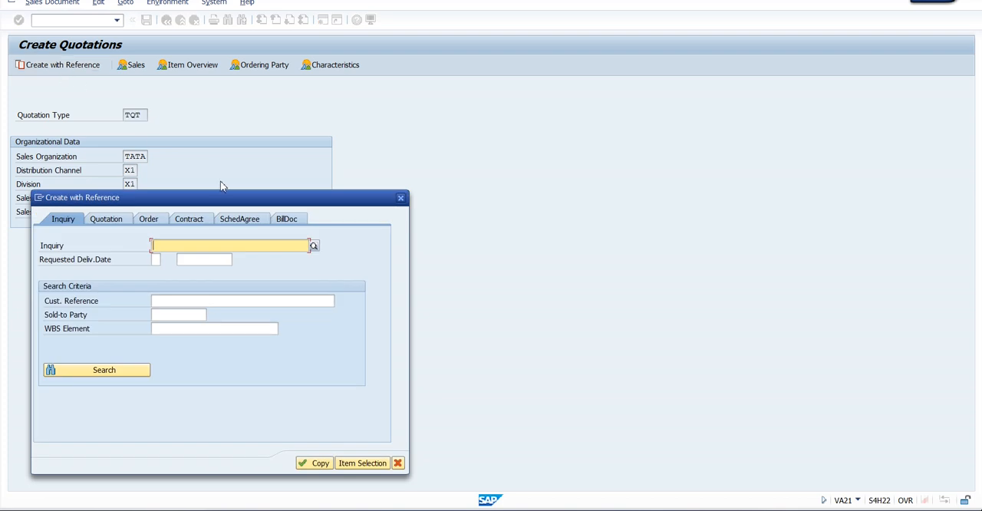
left_click_drag(194, 194, 345, 145)
left_click(369, 196)
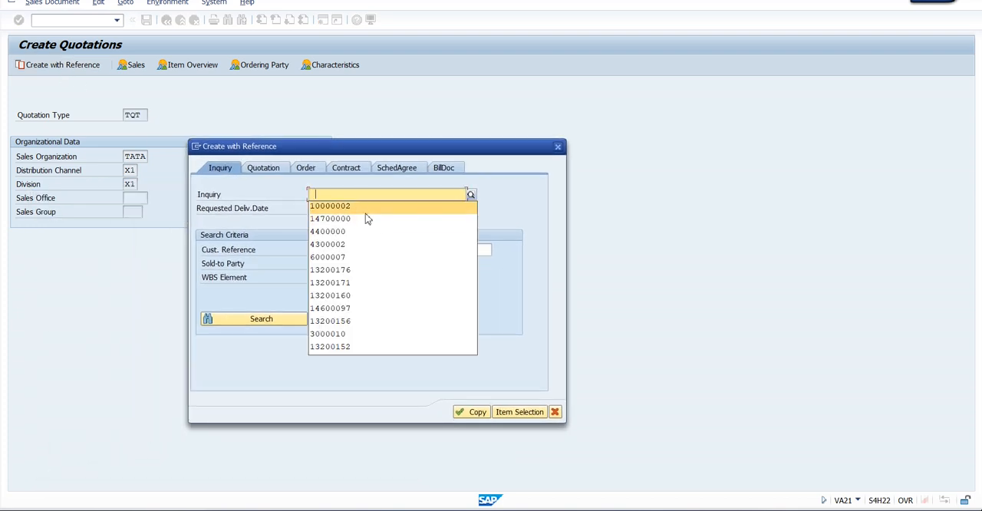
left_click(355, 207)
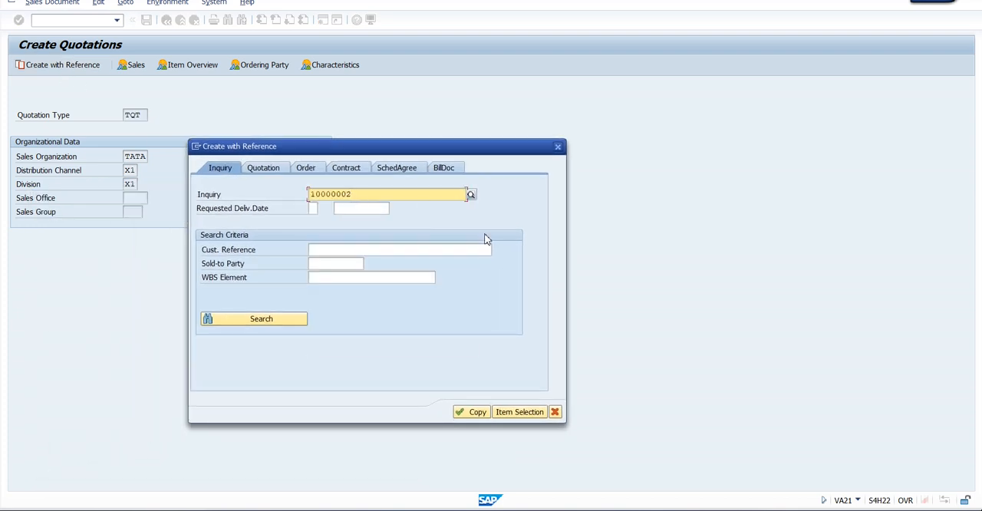
left_click(471, 414)
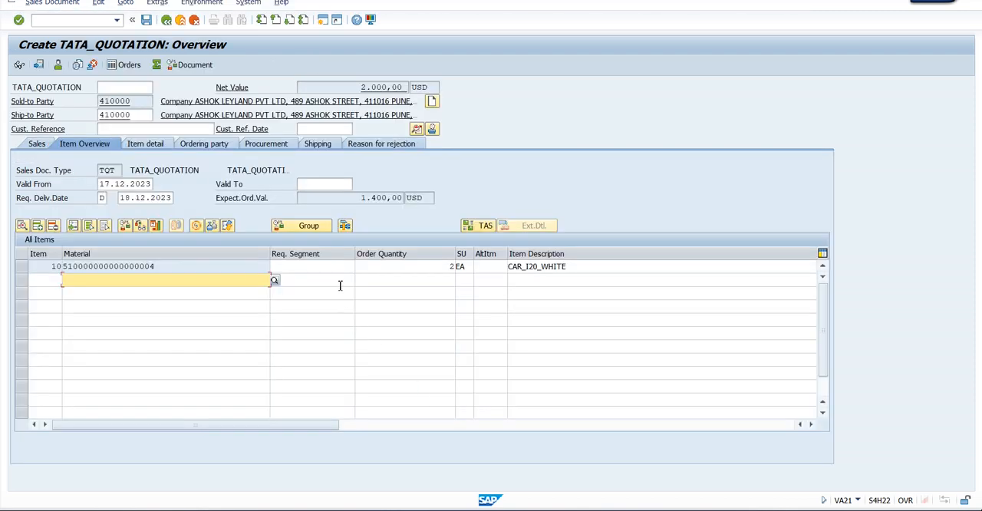
Set the quotation's Valid To date to 17.01.2024
left_click(322, 183)
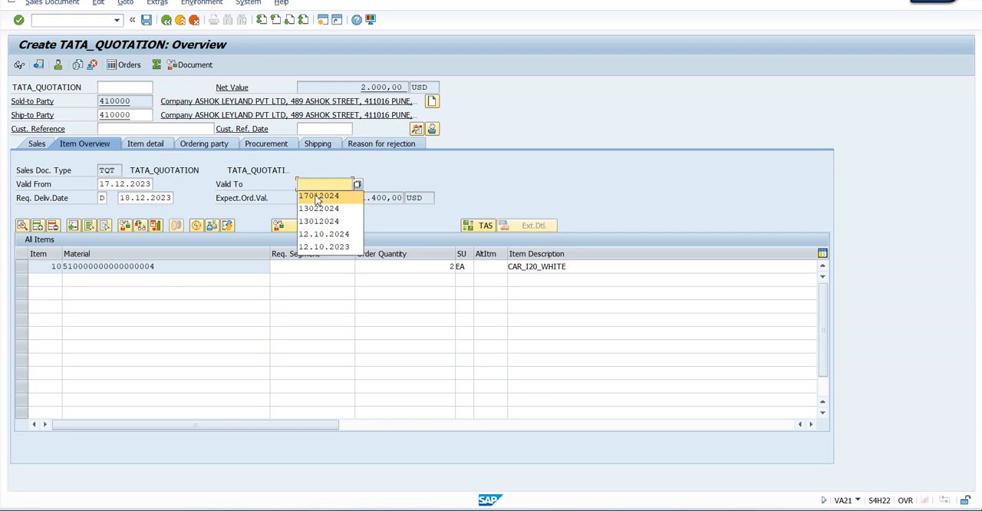
left_click(317, 196)
key("Return")
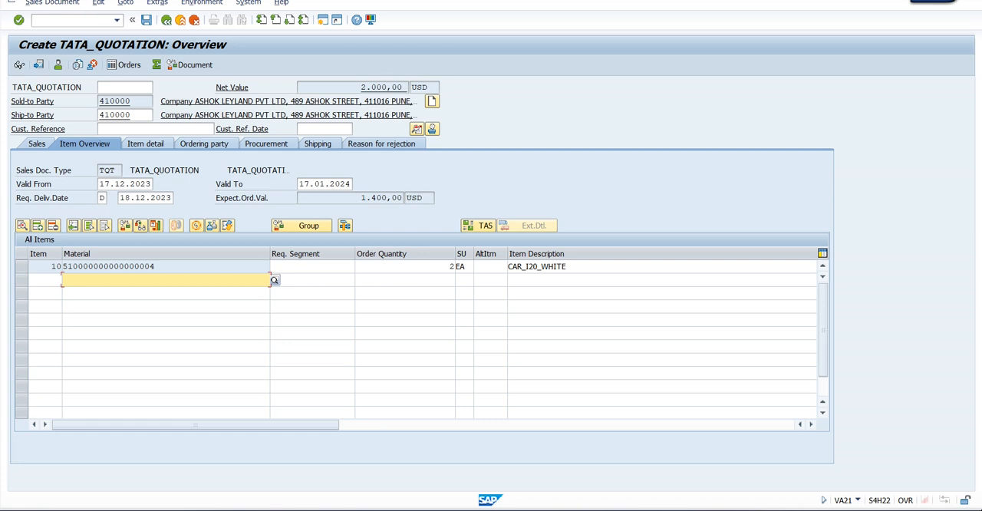
Review the missing data in the quotation's incompletion log and return to the overview
left_click(98, 3)
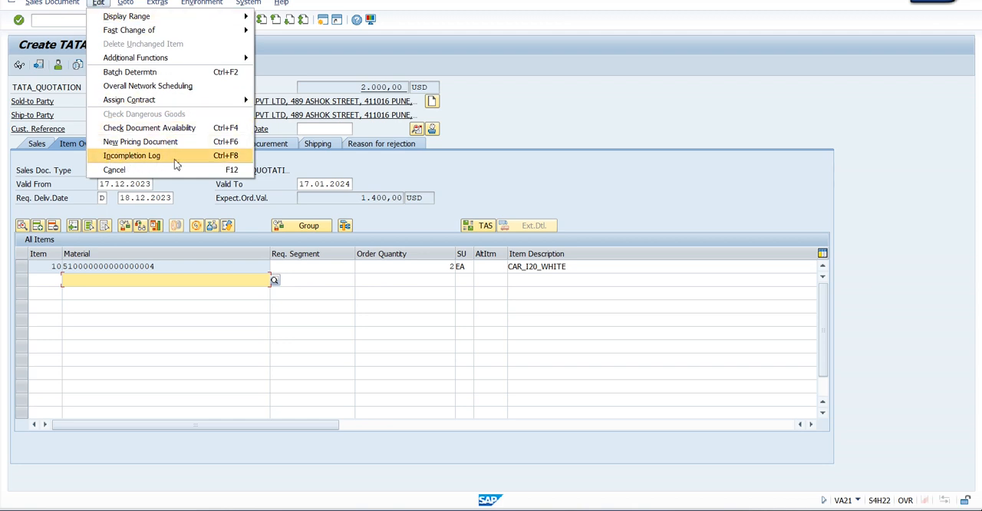
left_click(175, 159)
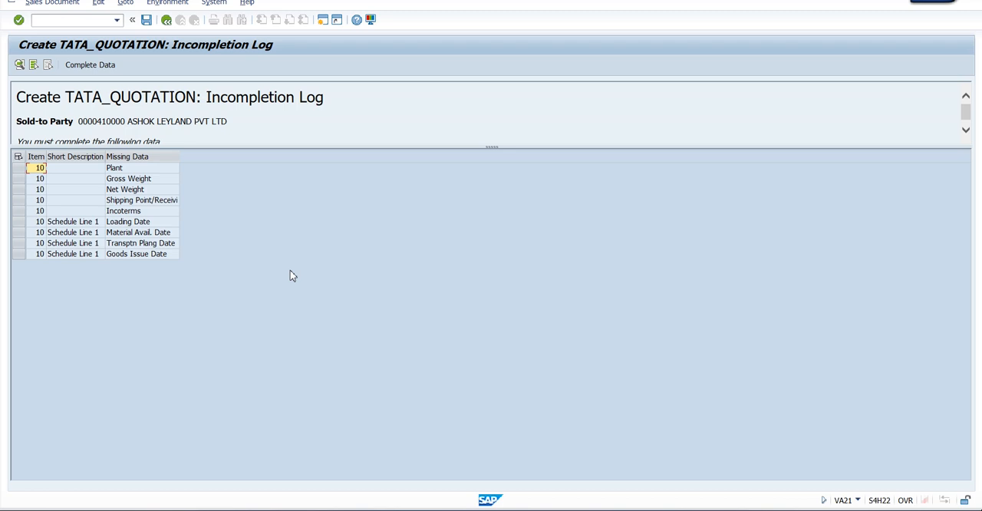
left_click(167, 20)
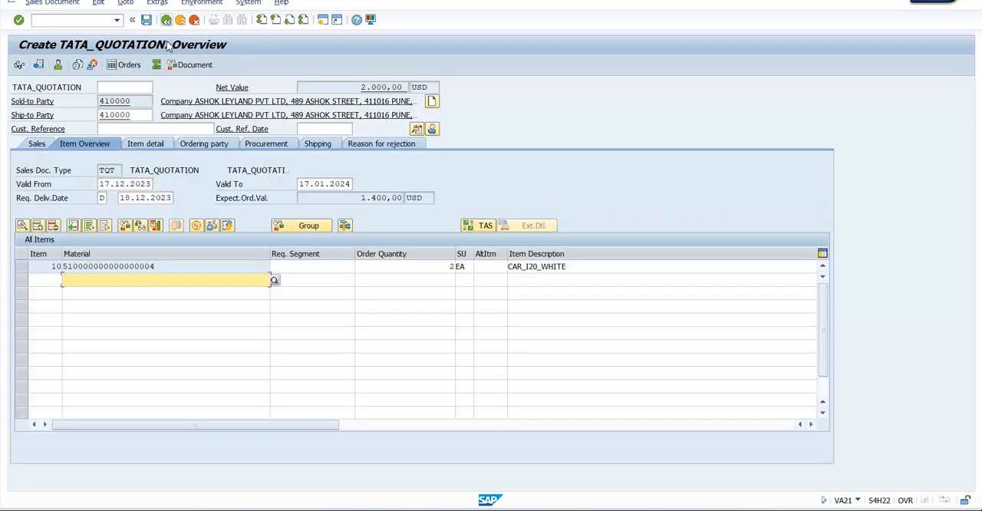
Set plant 0002 in the shipping data of item 10 and reopen the incompletion log
double_click(179, 267)
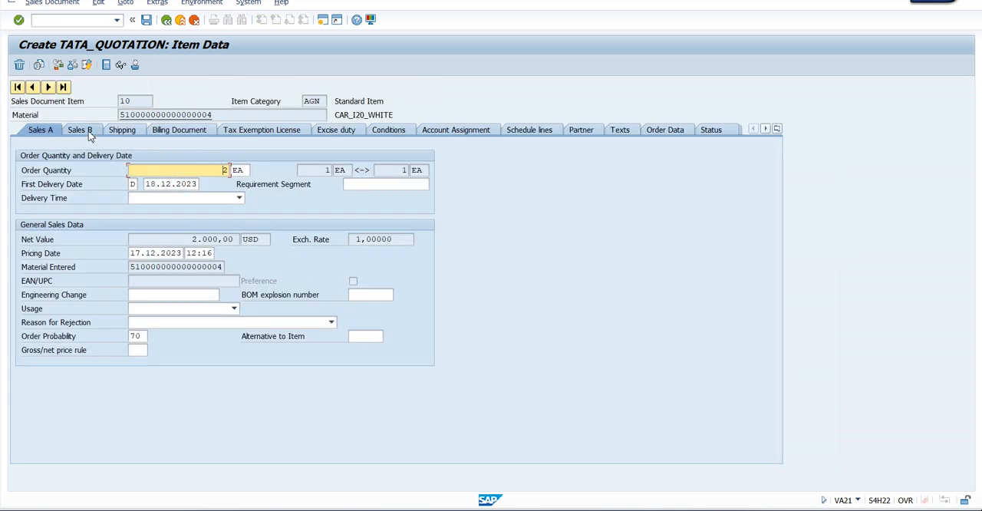
left_click(90, 134)
left_click(125, 135)
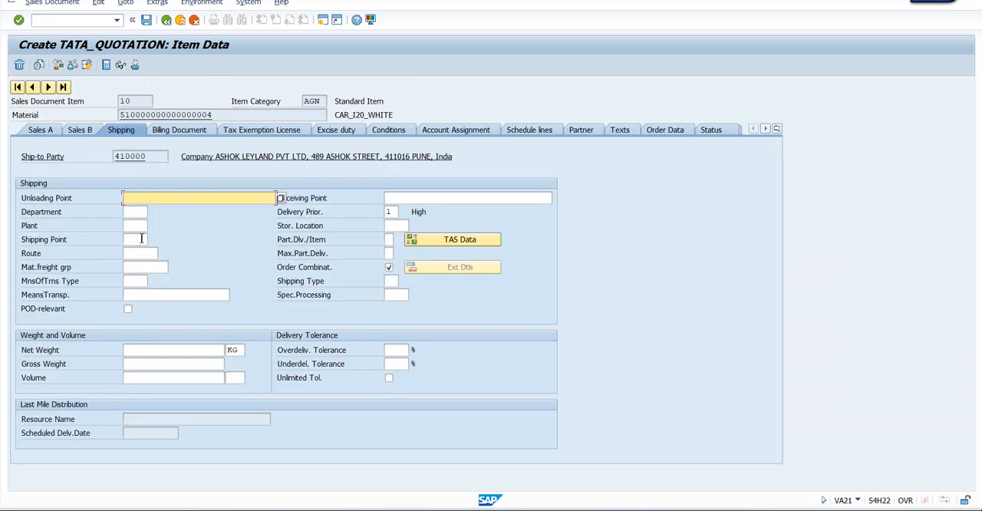
left_click(134, 225)
type("0002")
key("Return")
left_click(98, 3)
left_click(128, 128)
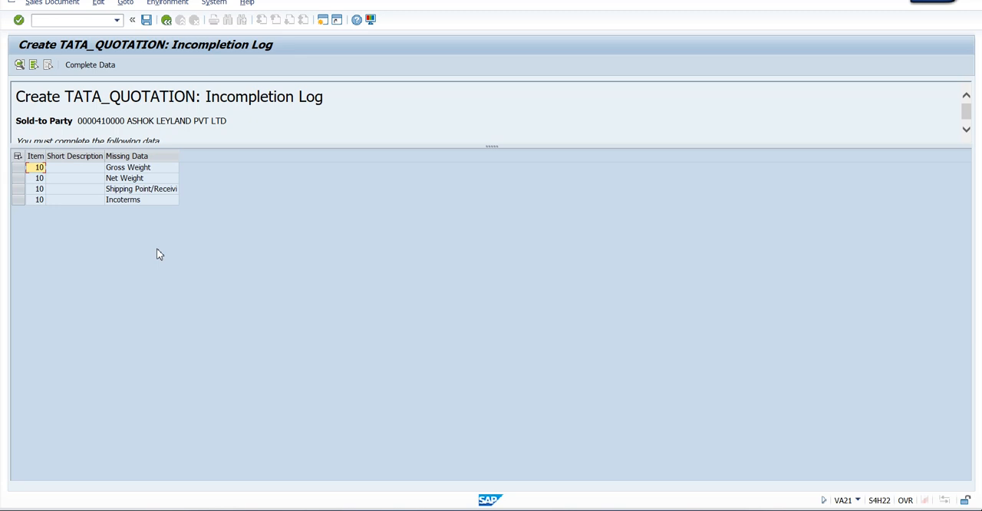
Check the incompleteness procedure assignment of TQT in the customizing session, then return to the quotation's incompletion log
key("alt+Tab")
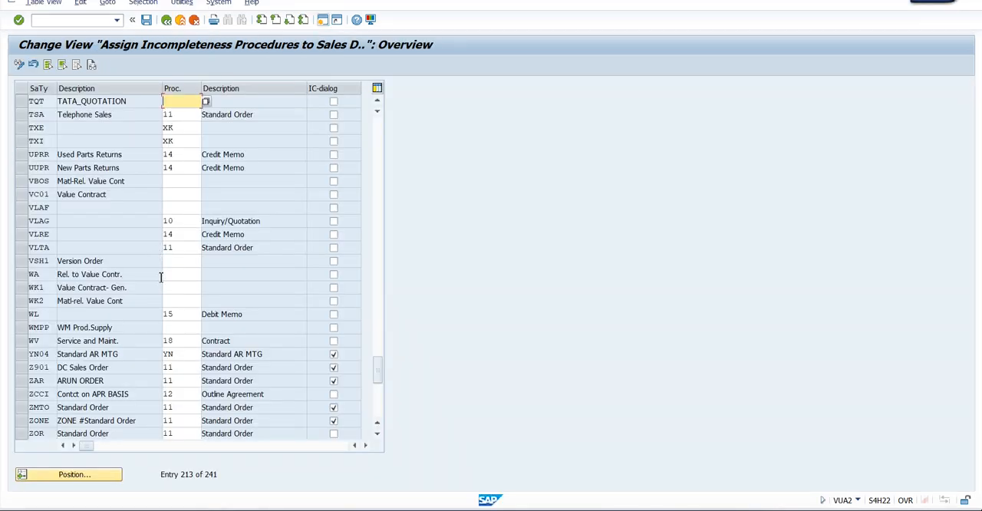
left_click(205, 101)
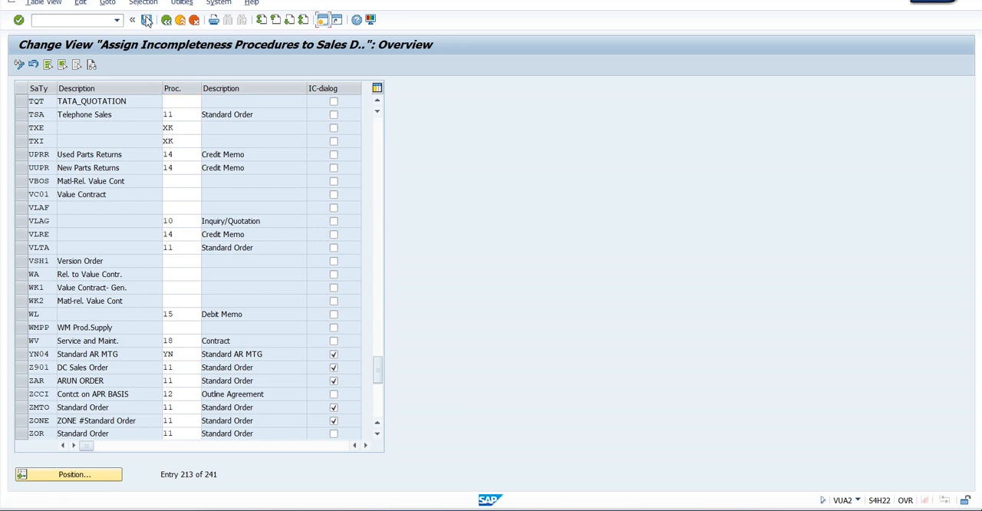
left_click(132, 100)
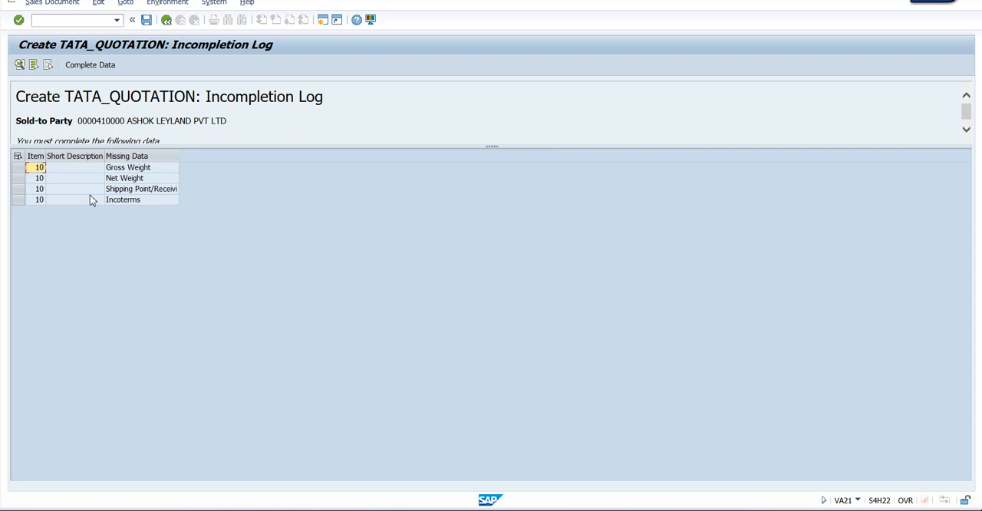
Complete all entries selected in the incompletion log, setting item 10's gross weight to 100 and net weight to 100 KG
left_click(17, 156)
left_click(88, 66)
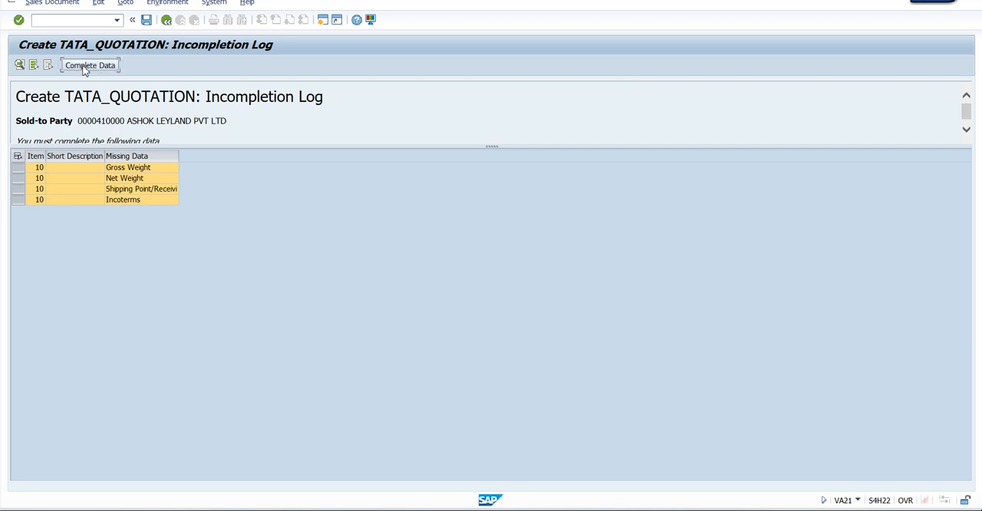
type("100")
left_click(215, 352)
type("100")
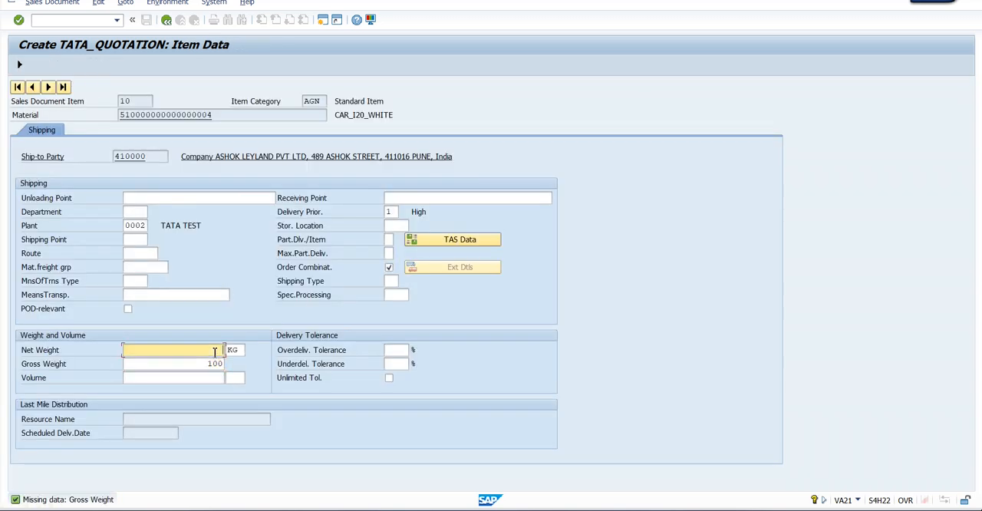
key("Return")
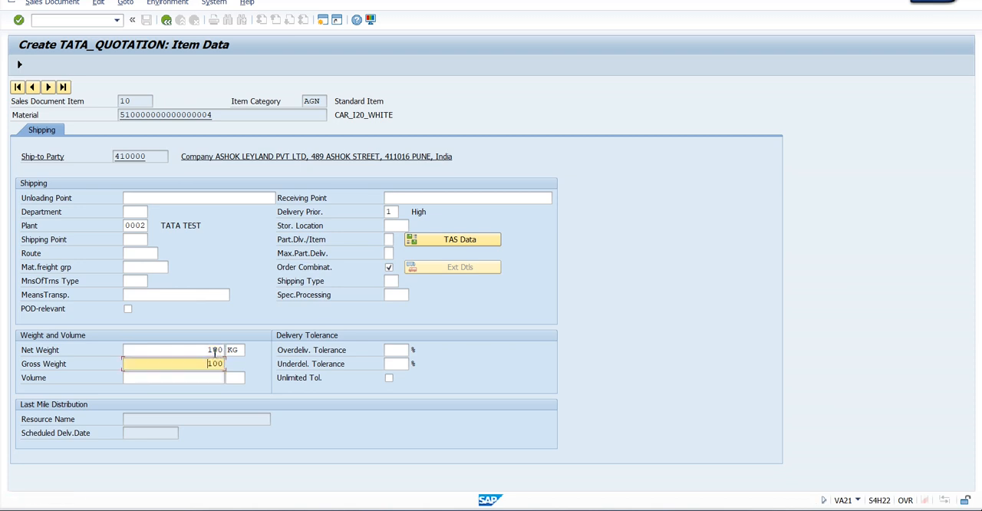
Look up the possible shipping points for item 10 and return to the incompletion log
left_click(143, 240)
left_click(153, 240)
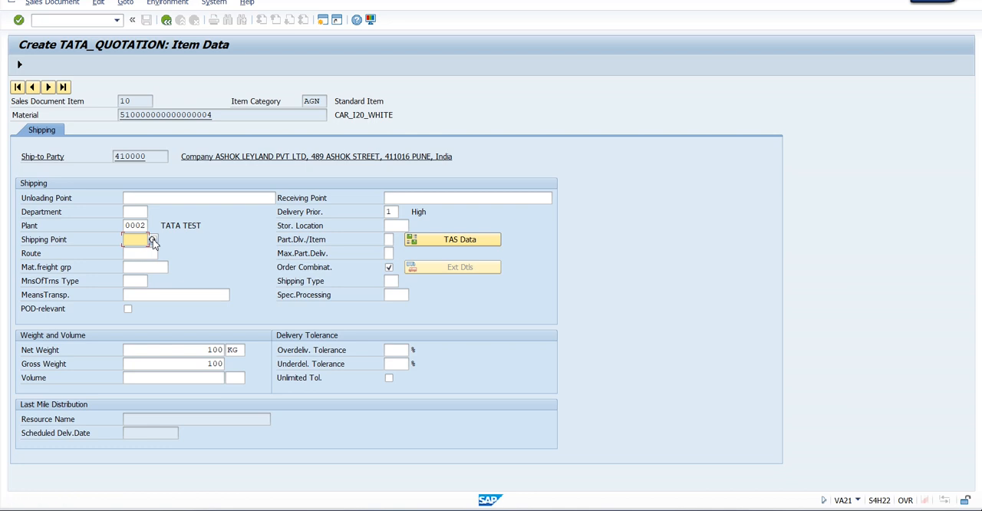
left_click(153, 241)
left_click(152, 241)
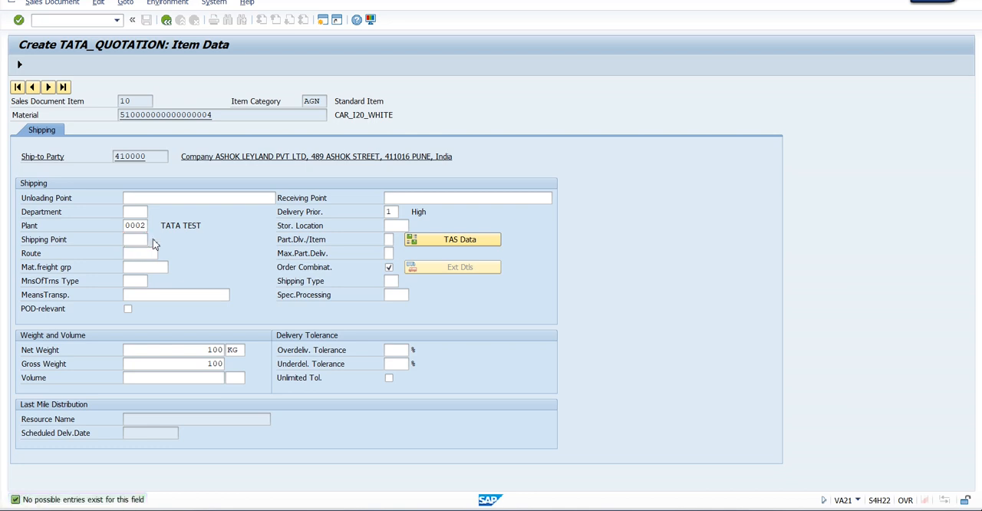
left_click(168, 23)
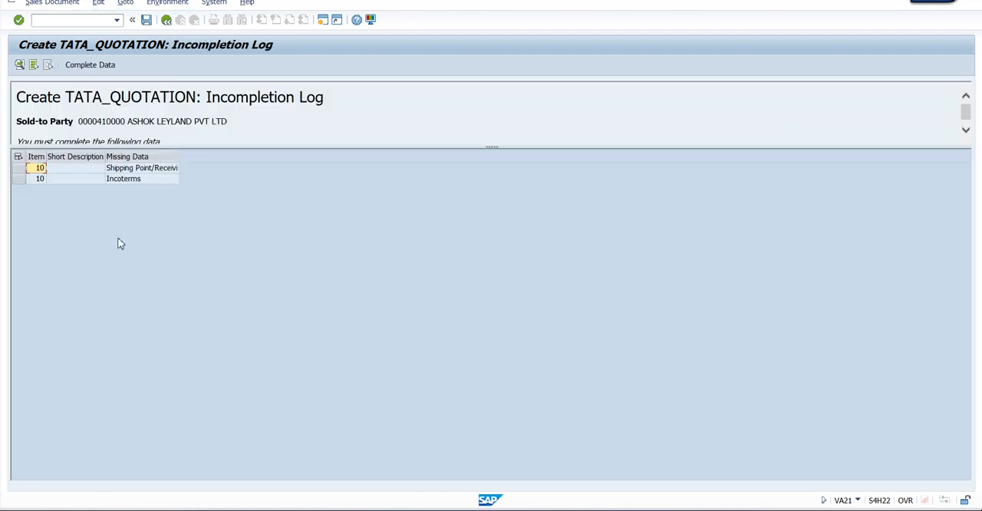
Complete the missing Incoterms of item 10 with EXW and Inco. Location1 pune, then return to the quotation overview
double_click(117, 179)
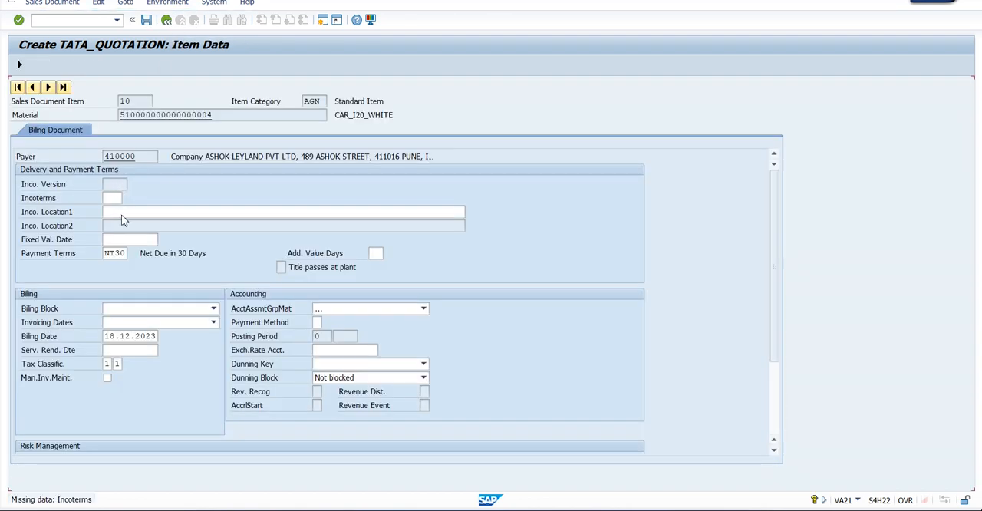
left_click(127, 197)
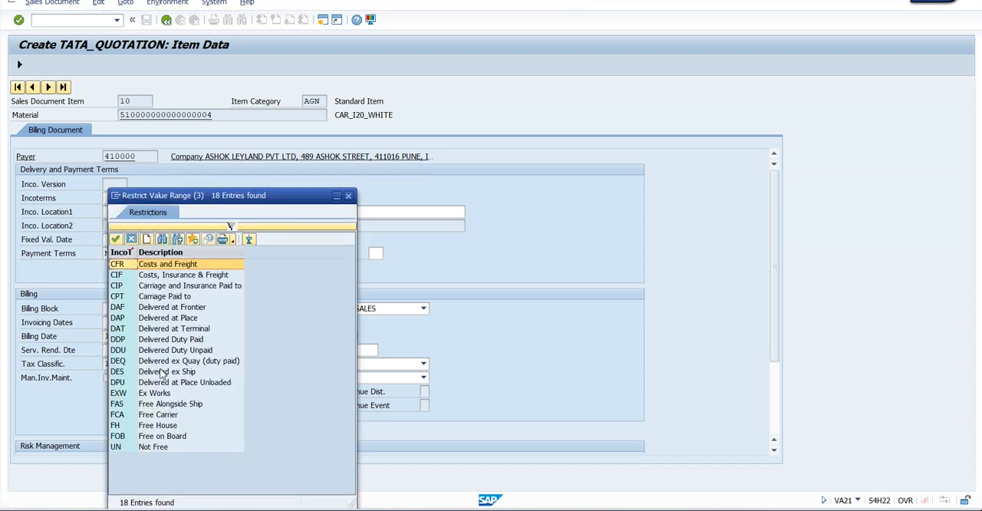
double_click(164, 392)
left_click(130, 215)
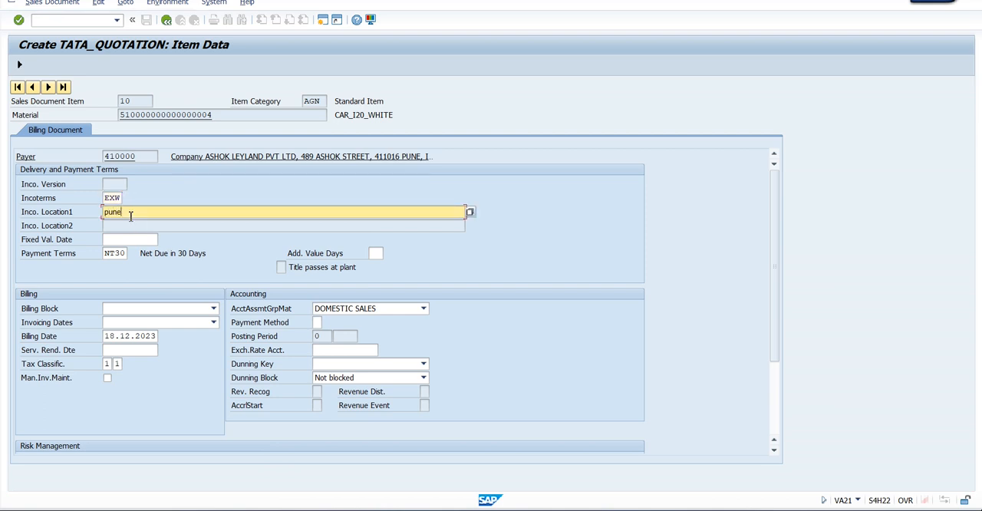
key("Return")
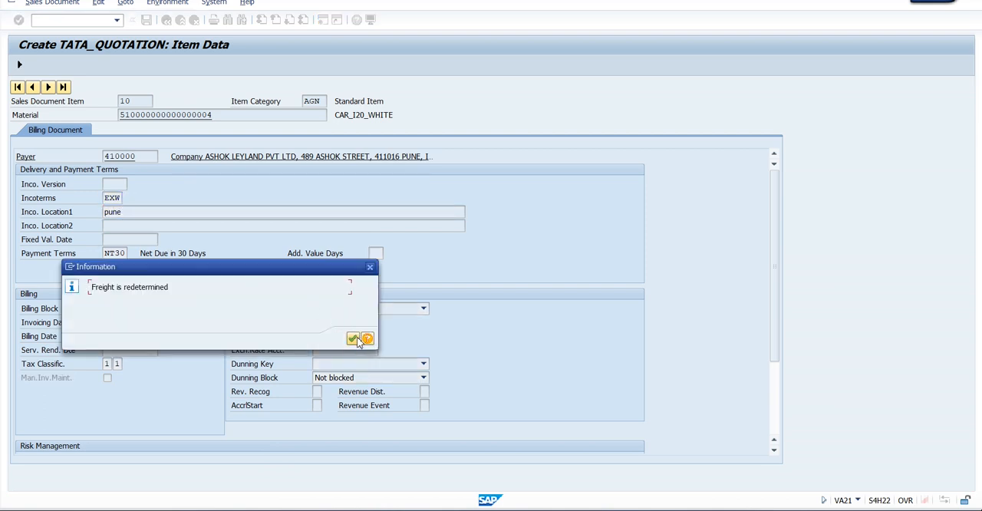
left_click(353, 338)
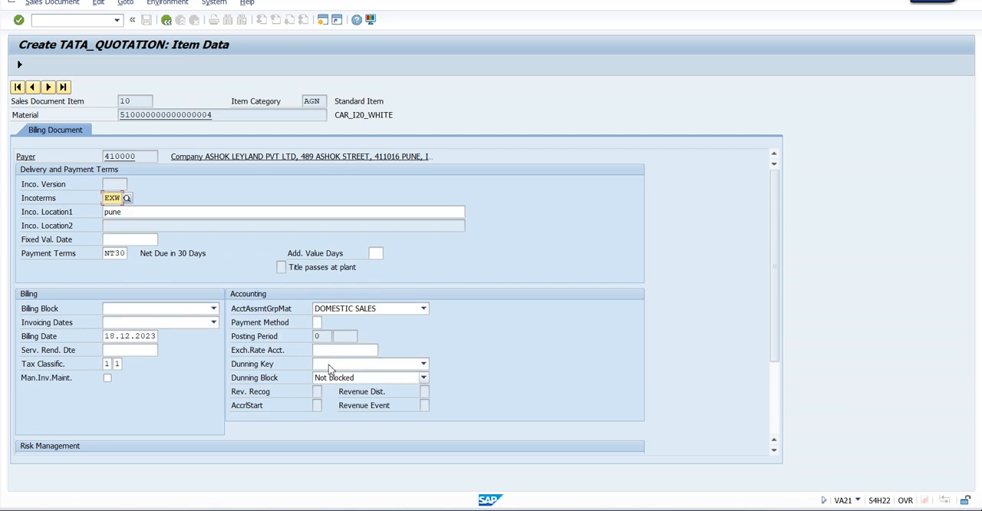
left_click(167, 20)
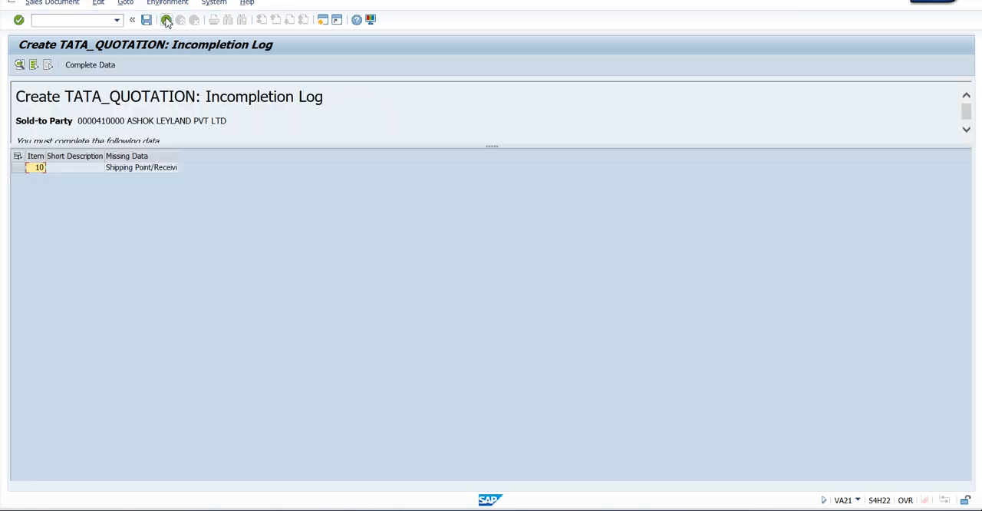
left_click(166, 21)
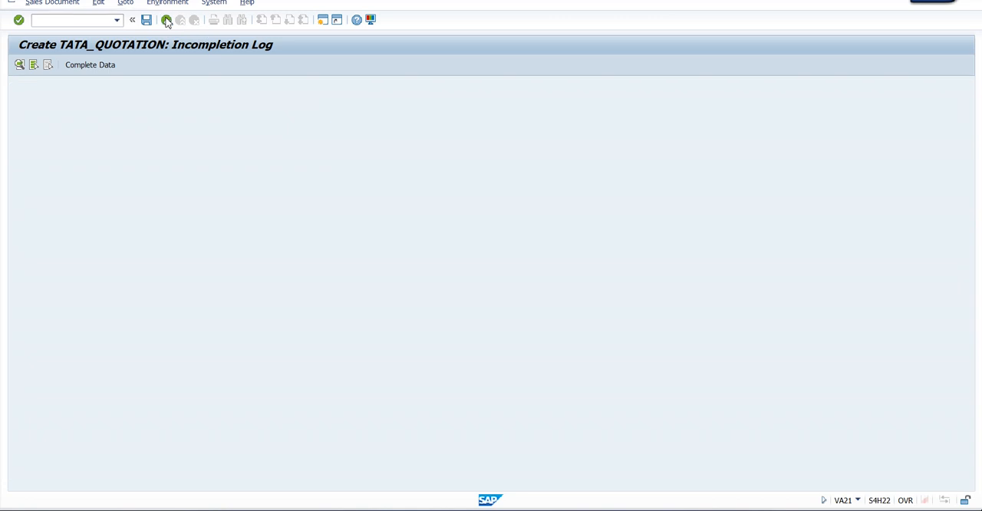
left_click(166, 20)
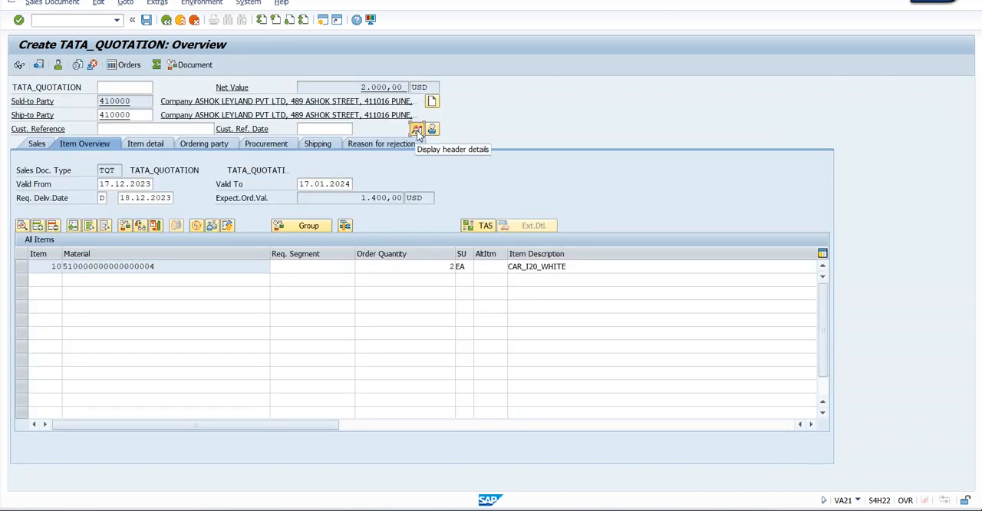
Check the shipping condition in the quotation's header shipping data
left_click(417, 129)
left_click(72, 131)
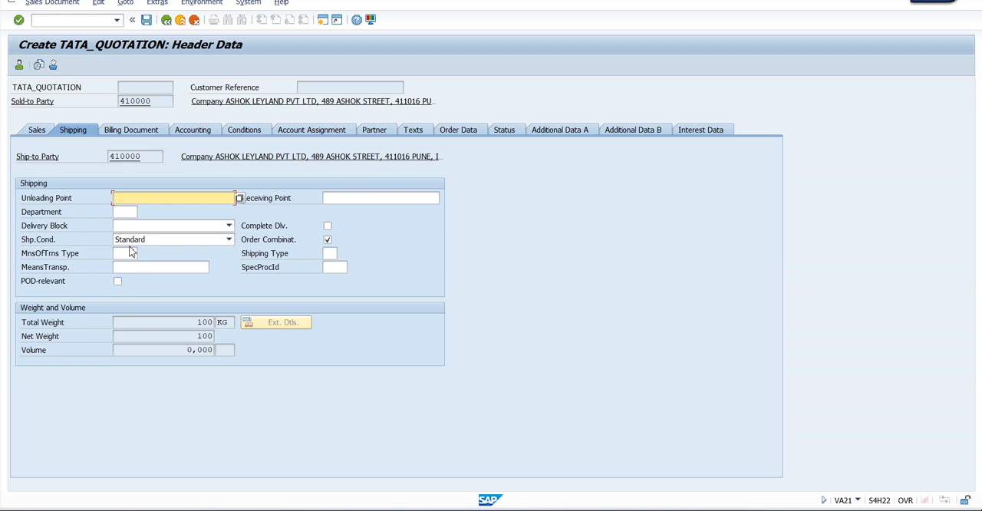
Switch to the customizing session, leave the incompleteness assignment view, and open the SAP Reference IMG through transaction SPRO
key("alt+Tab")
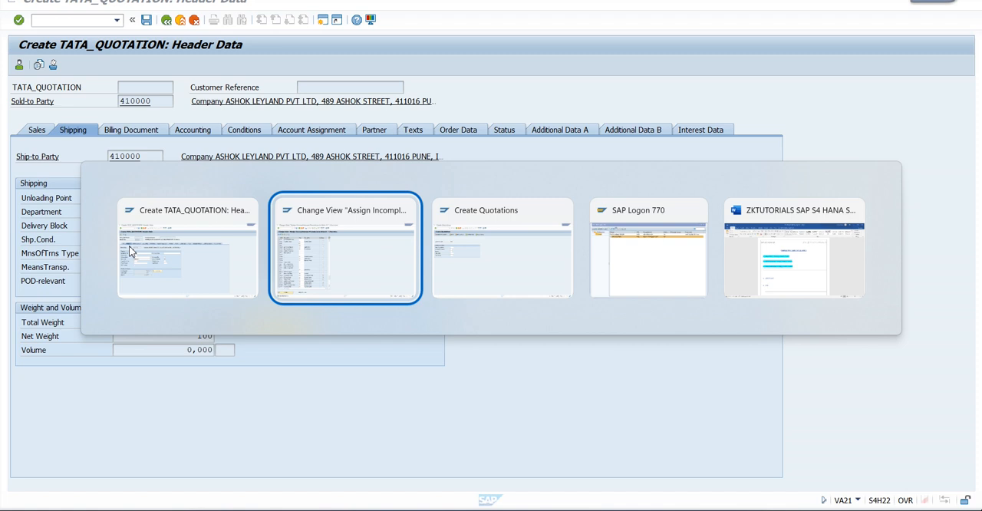
key("alt+Tab")
left_click(180, 19)
left_click(52, 19)
type("spro")
key("Return")
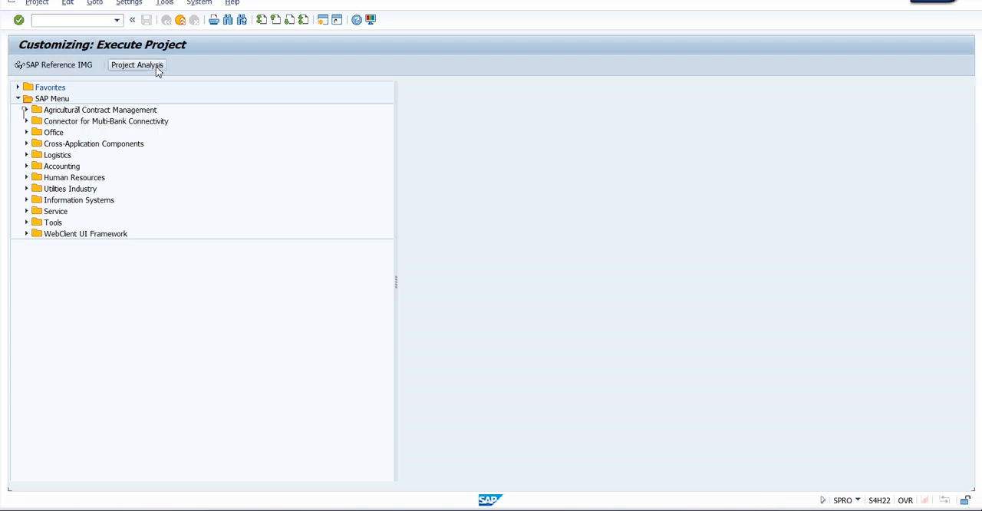
left_click(33, 64)
Open Assign Shipping Points under Logistics Execution > Shipping > Basic Shipping Functions > Shipping Point and Goods Receiving Point Determination
scroll(111, 248, "down", 5)
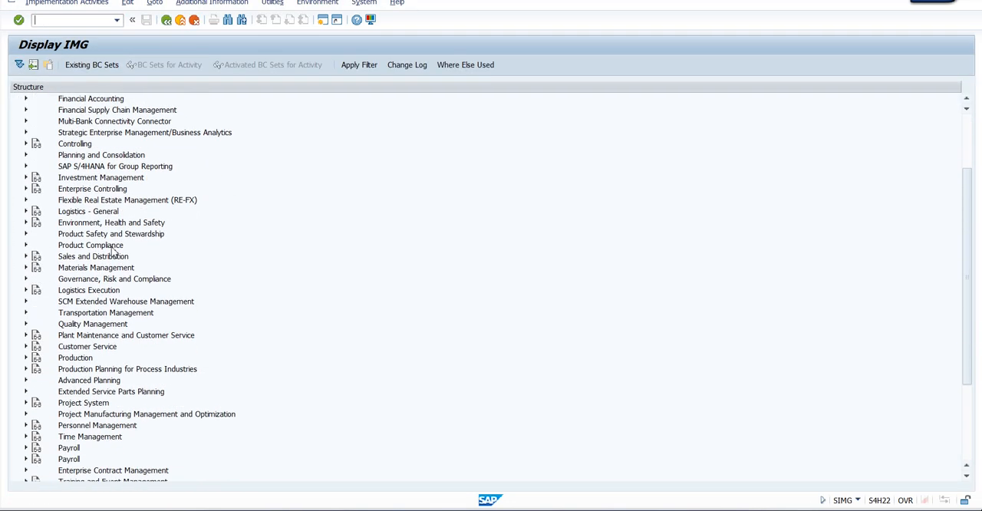
left_click(25, 233)
left_click(25, 233)
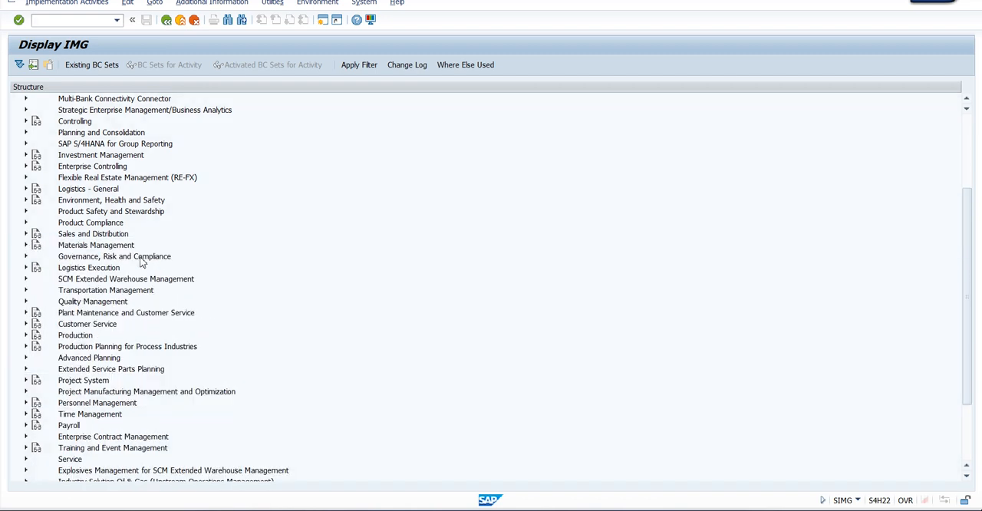
left_click(25, 267)
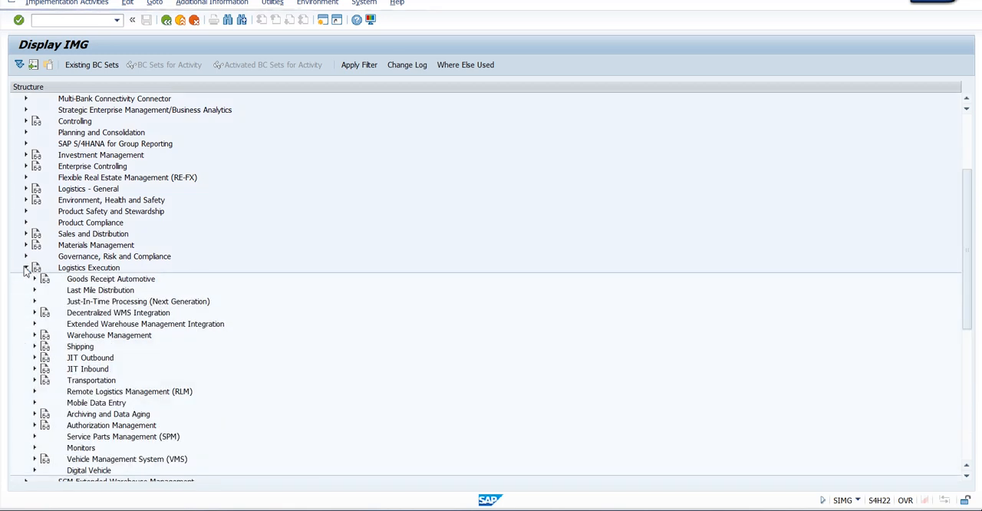
left_click(34, 346)
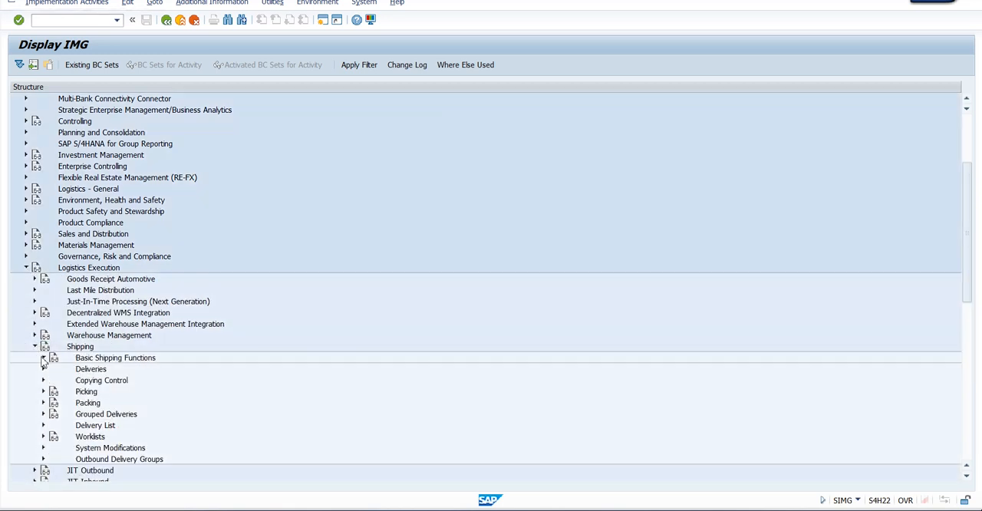
left_click(43, 359)
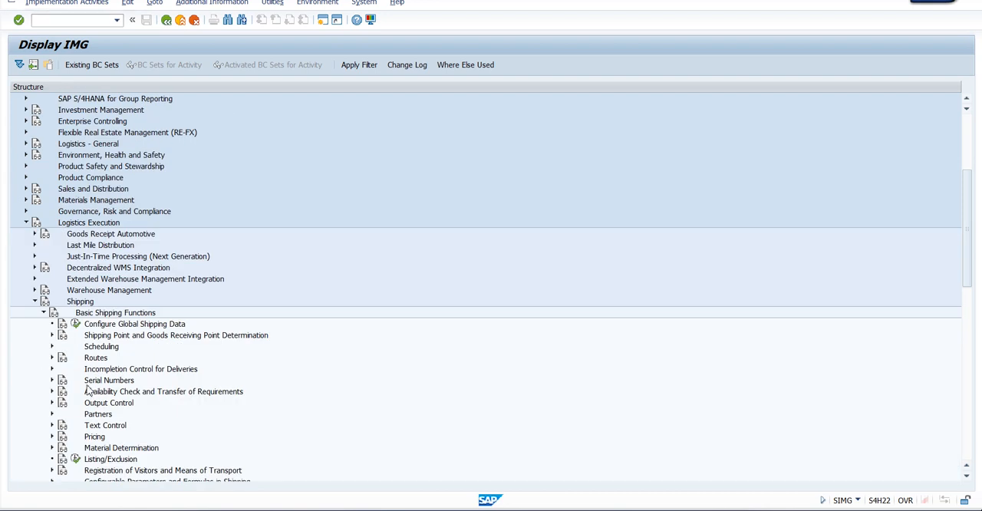
left_click(52, 336)
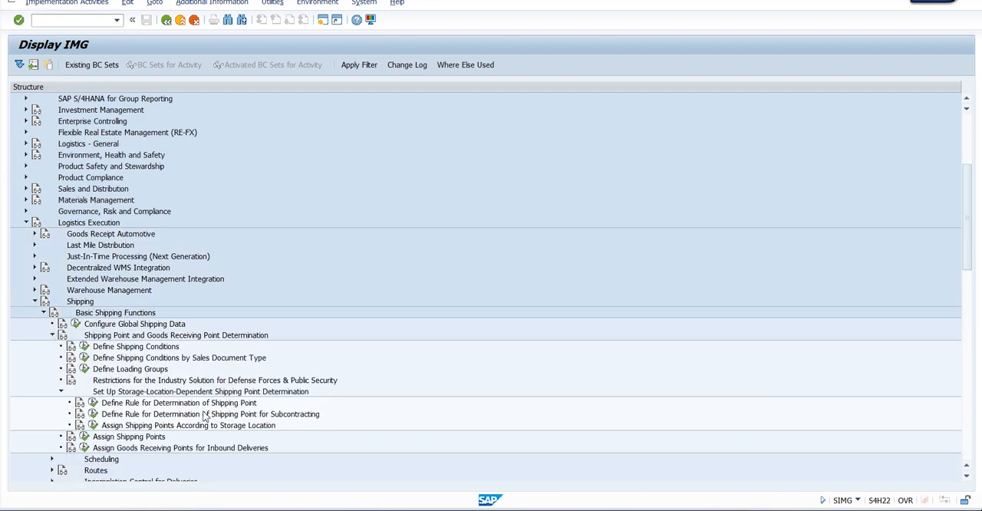
scroll(175, 377, "down", 2)
scroll(175, 377, "down", 1)
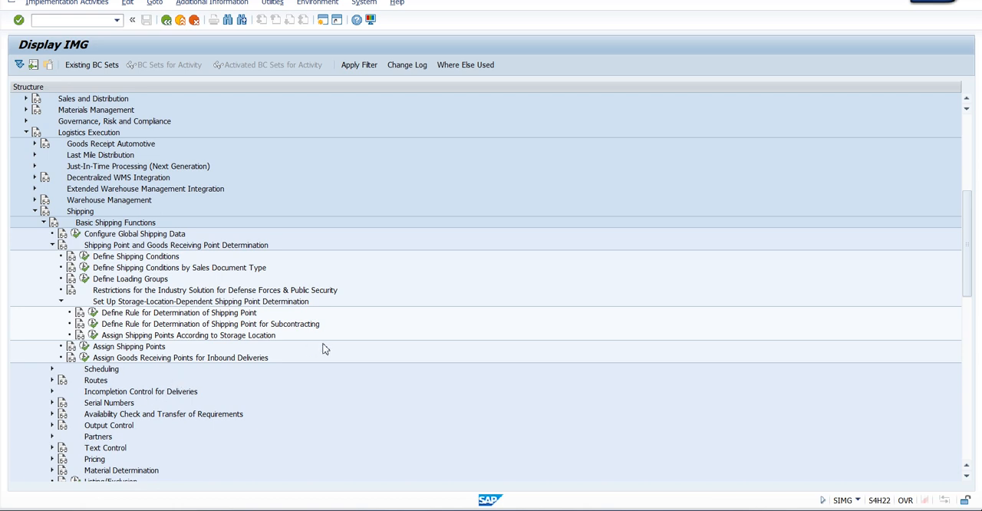
left_click(138, 346)
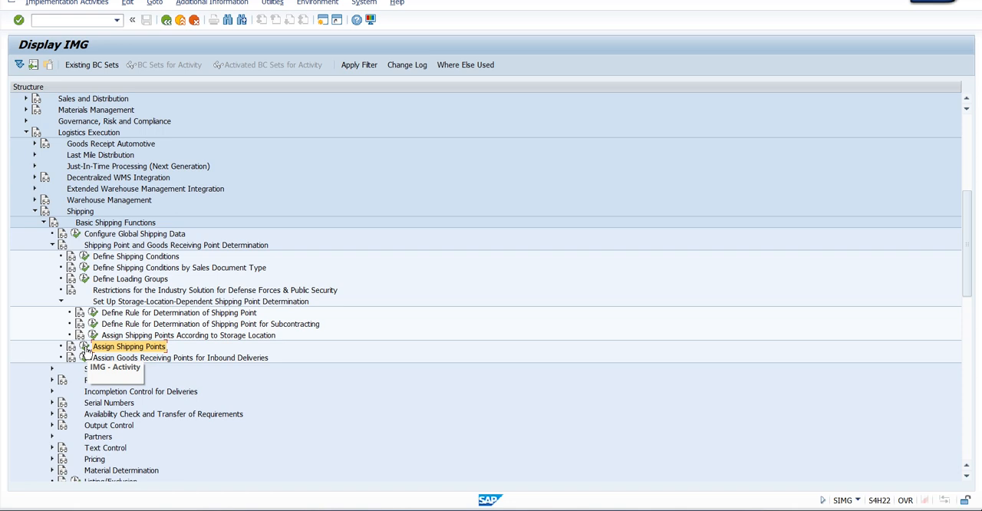
left_click(84, 347)
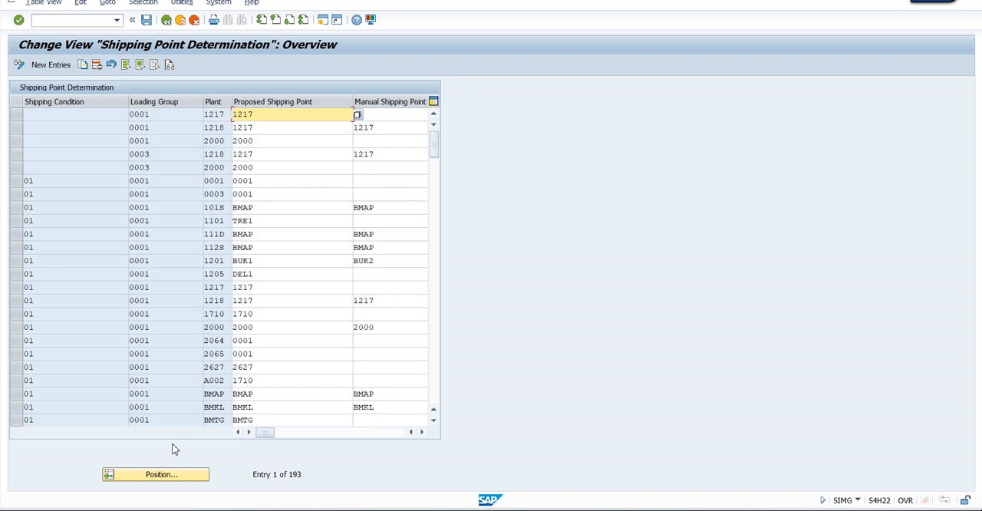
Search the shipping point determination entries for plant 0002
left_click(158, 476)
left_click(155, 189)
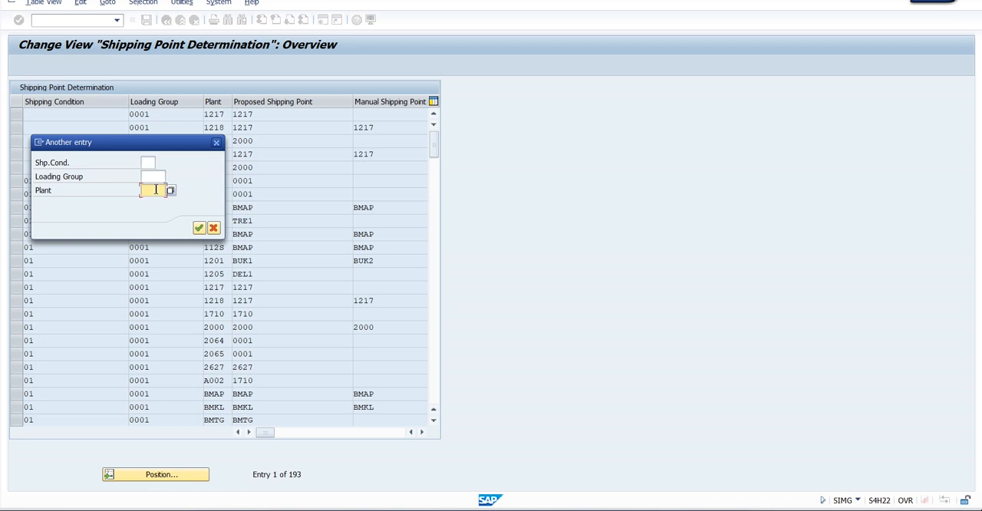
type("0002")
key("Return")
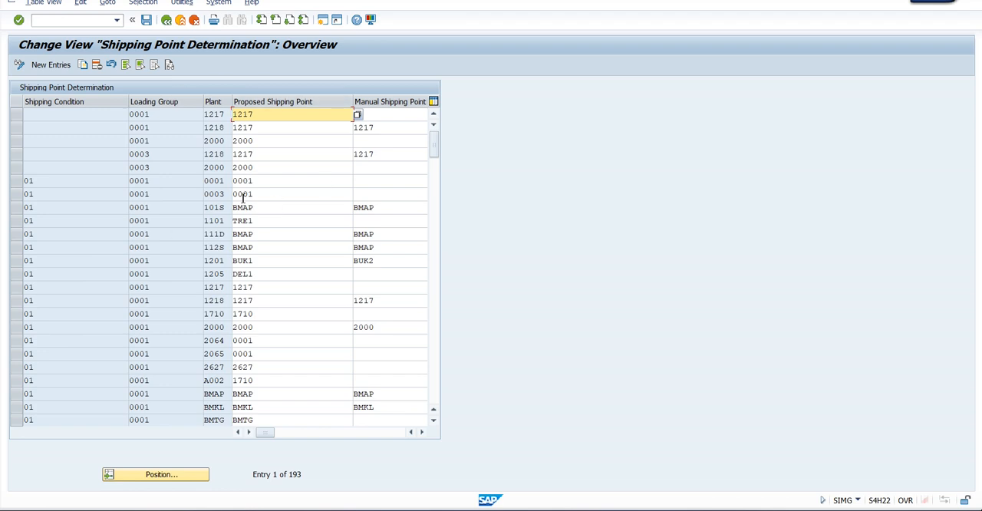
Try to add a shipping point determination entry with shipping condition 01, loading group 0001 (Crane) and plant 0002
left_click(57, 65)
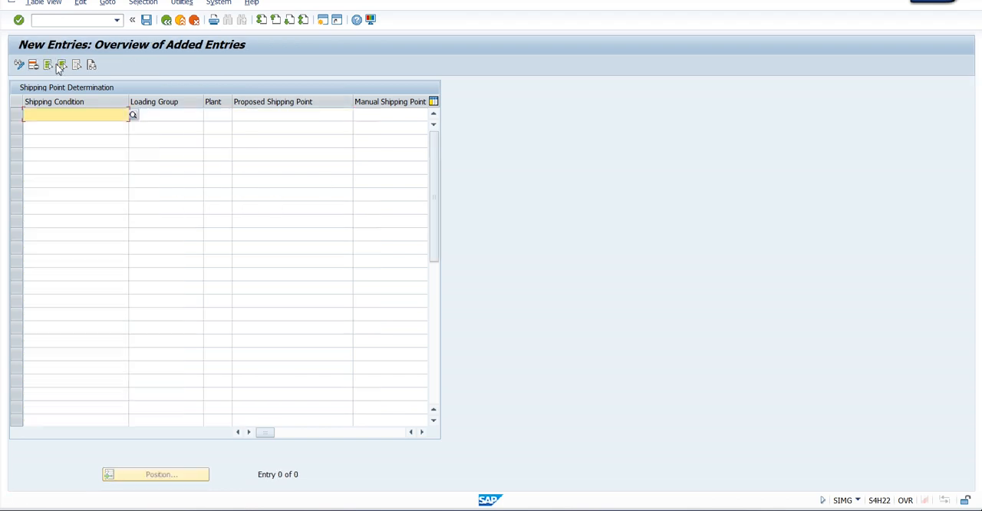
type("01")
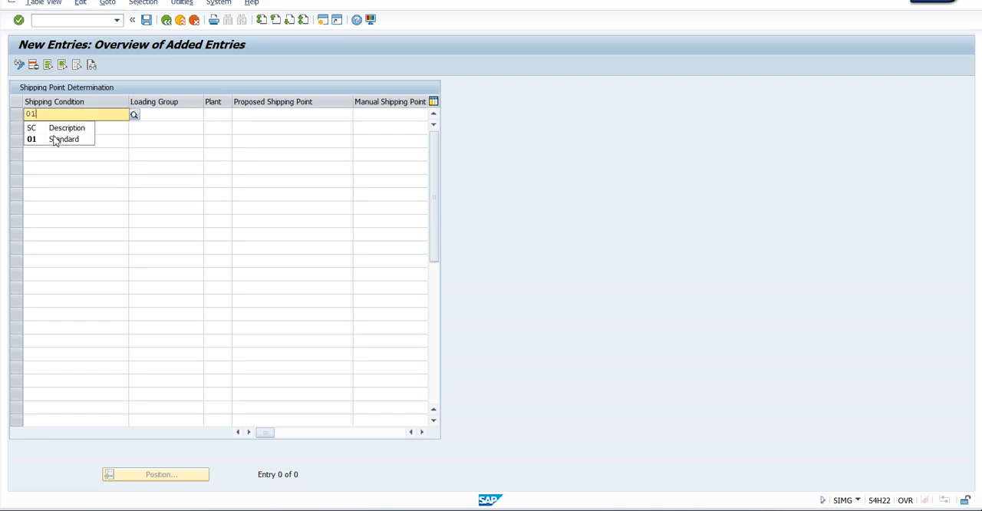
key("Tab")
left_click(208, 115)
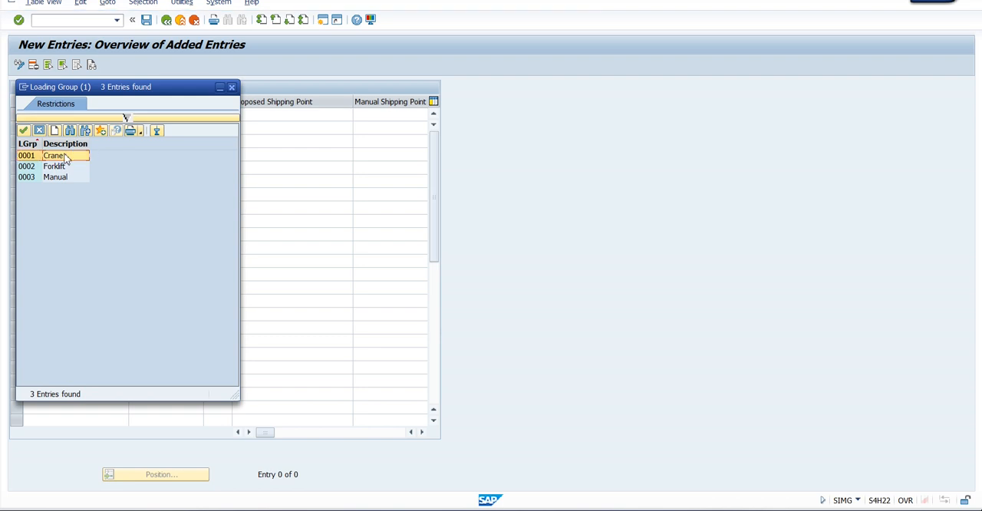
double_click(69, 156)
type("0002")
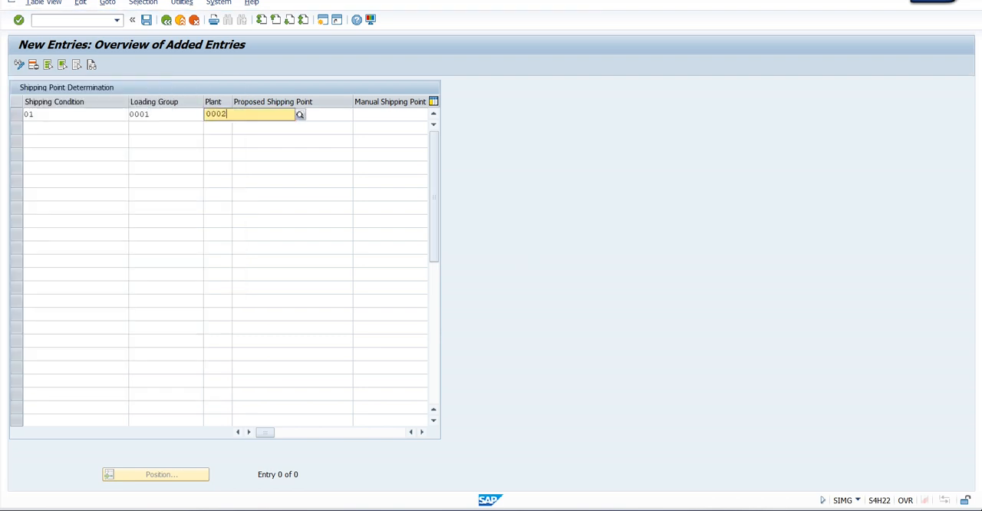
key("Tab")
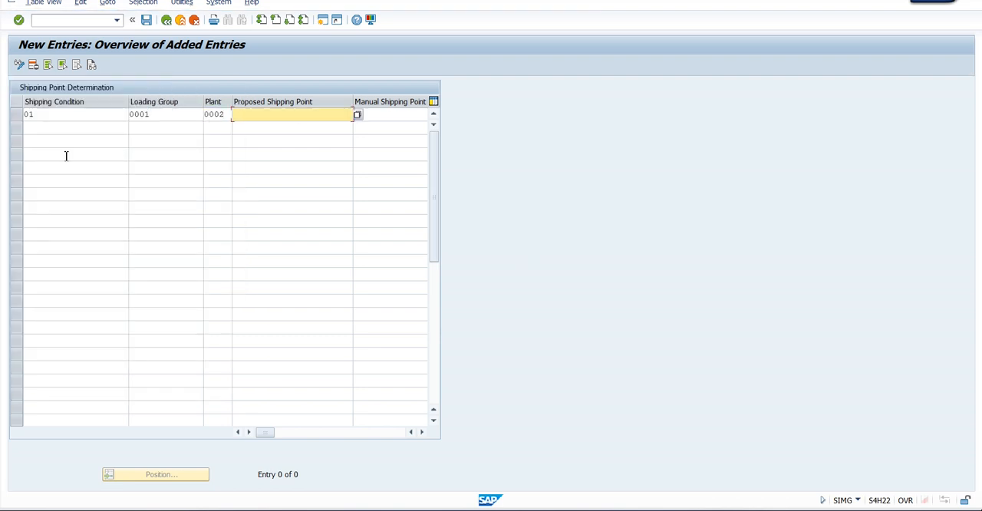
Look up proposed shipping points for plant 0002 and without plant restriction, then discard the unfinished entry and return to the IMG
left_click(357, 116)
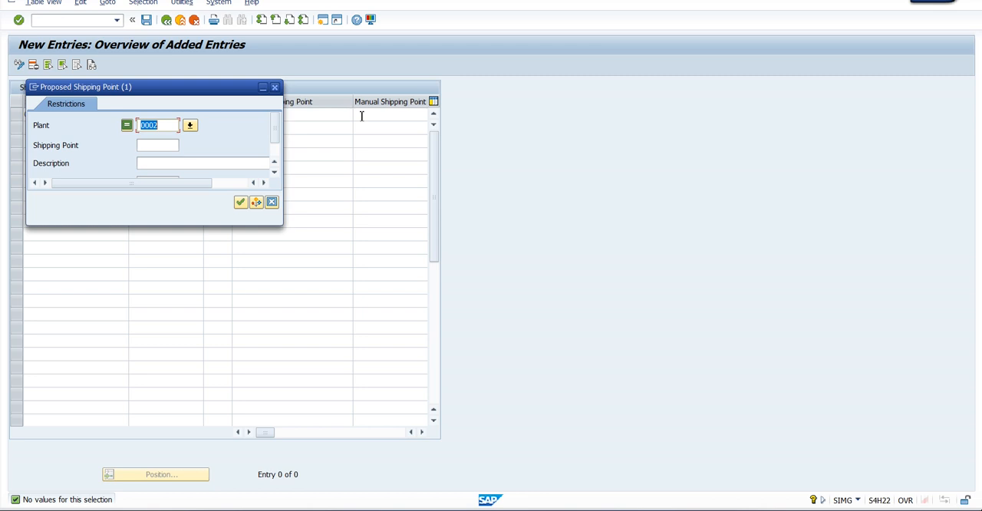
key("Delete")
key("Return")
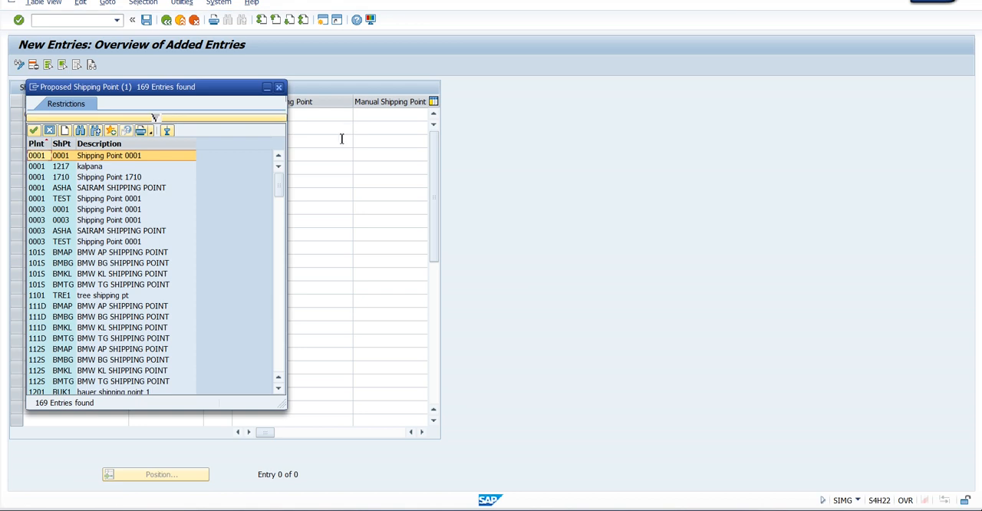
left_click(278, 86)
left_click(228, 114)
left_click(180, 20)
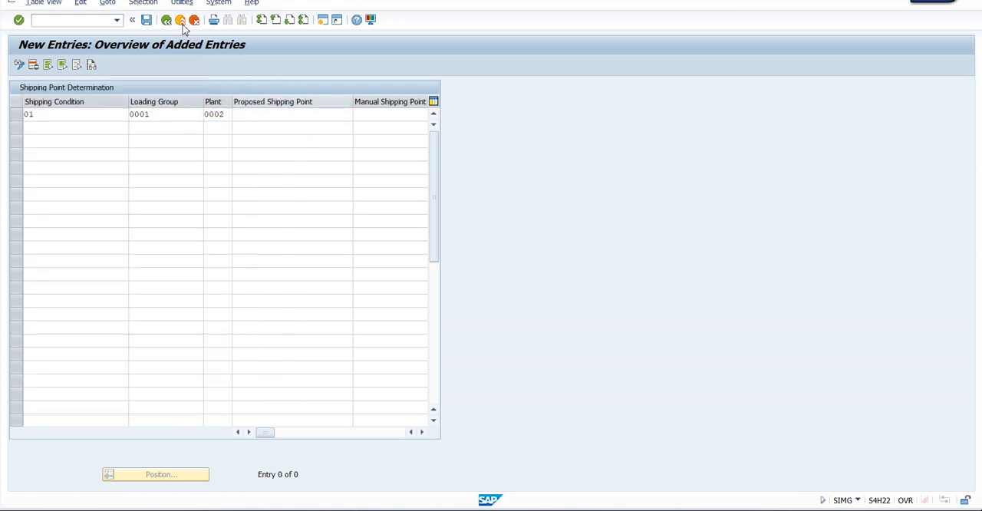
left_click(258, 218)
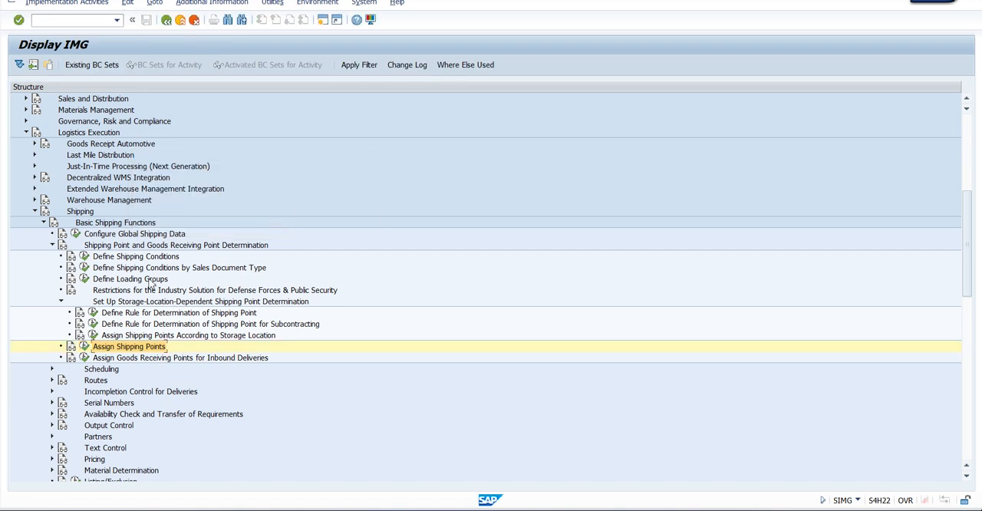
Check the Define Shipping Point activity under Enterprise Structure > Definition > Logistics Execution, selecting shipping point 0001, then return to the IMG
scroll(135, 283, "up", 3)
scroll(135, 282, "up", 6)
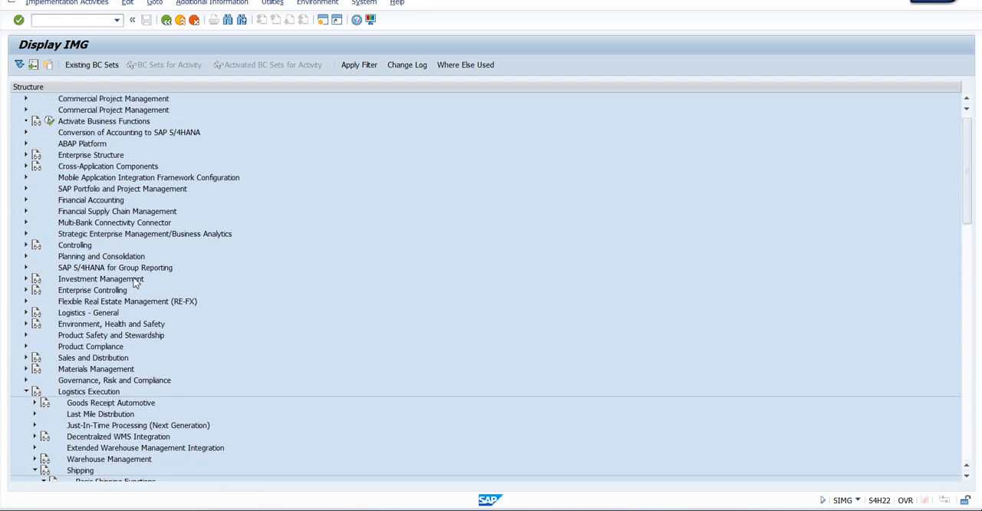
left_click(70, 158)
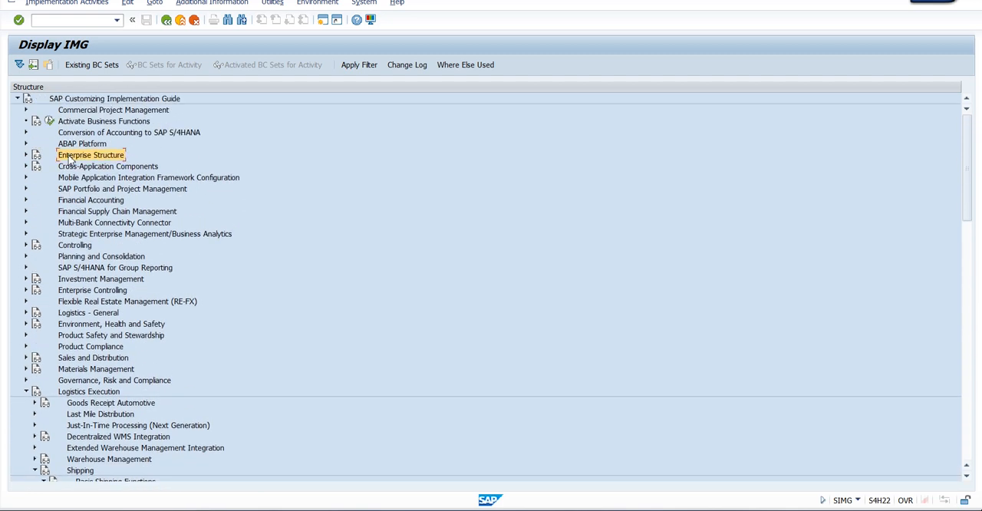
left_click(25, 156)
left_click(34, 166)
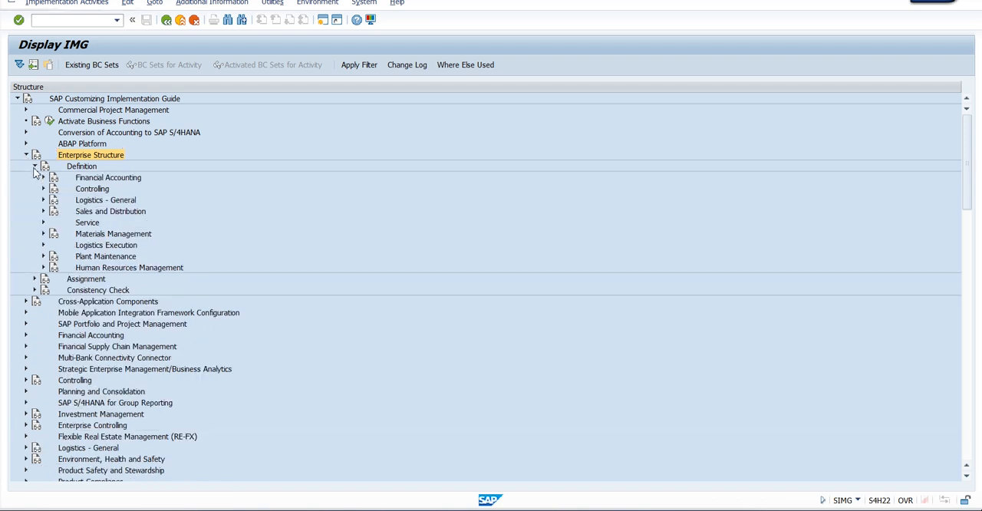
left_click(102, 246)
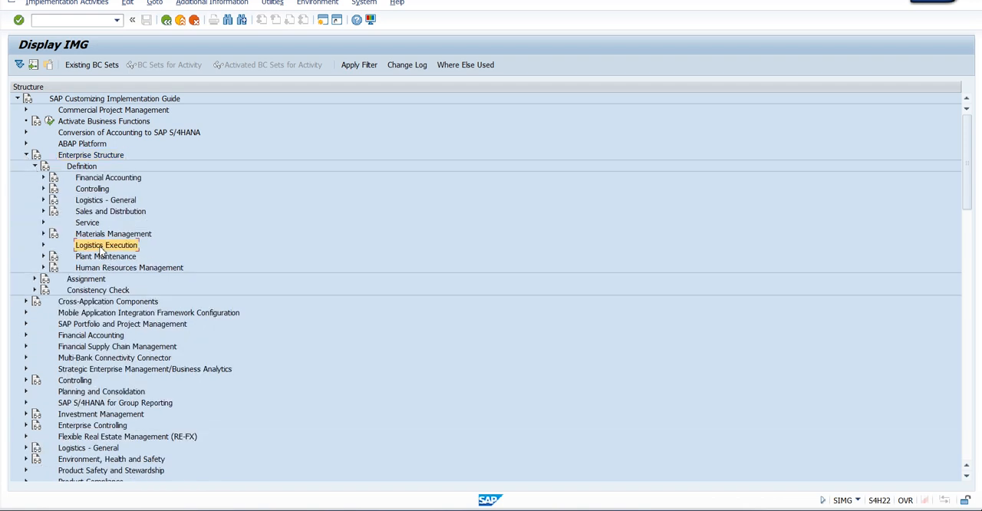
left_click(43, 244)
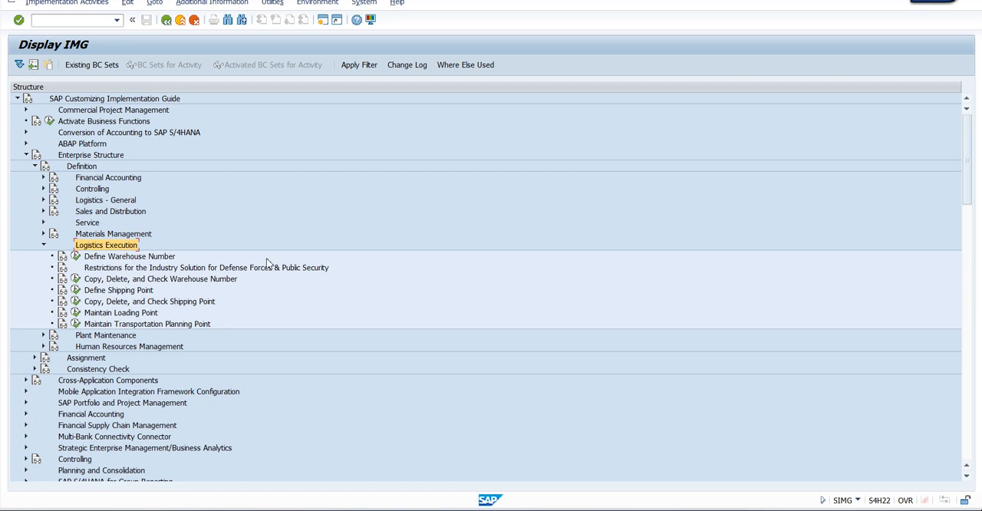
left_click(125, 293)
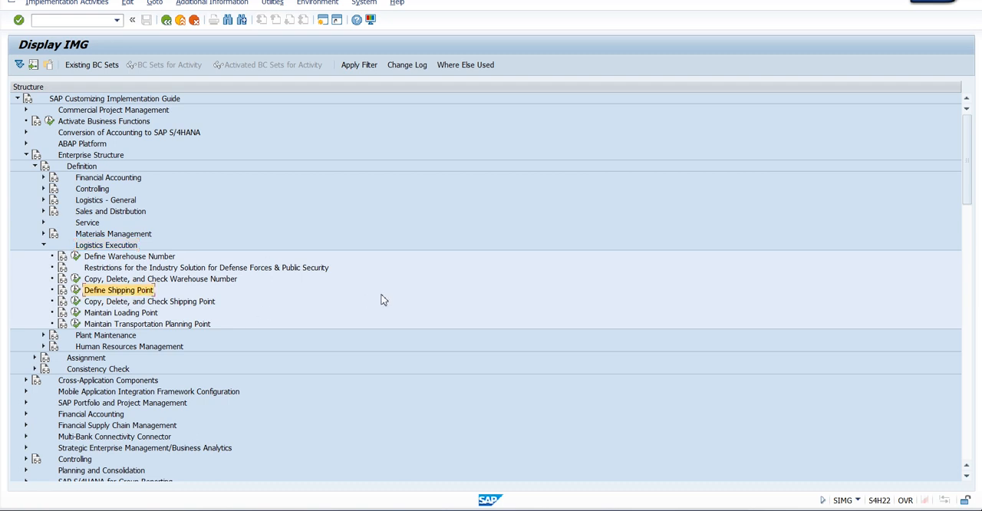
left_click(74, 290)
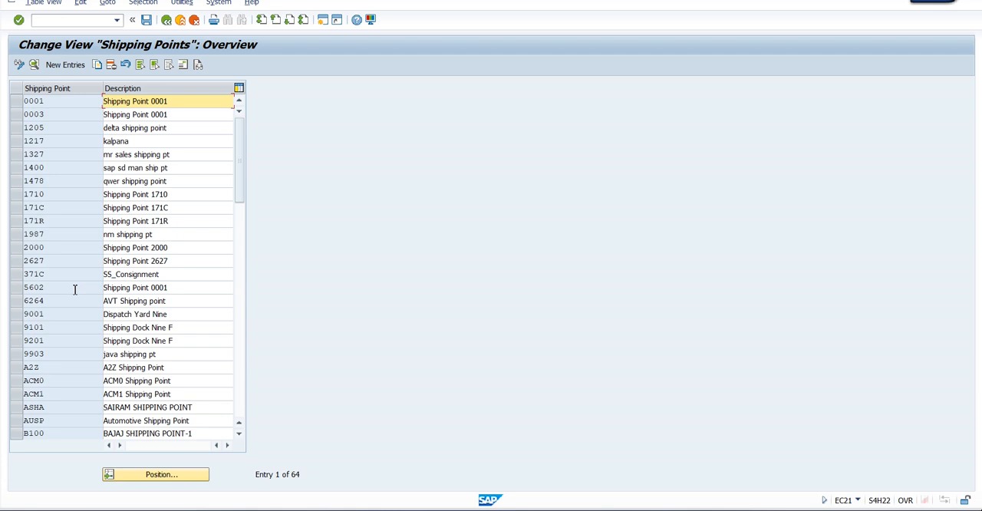
left_click(17, 102)
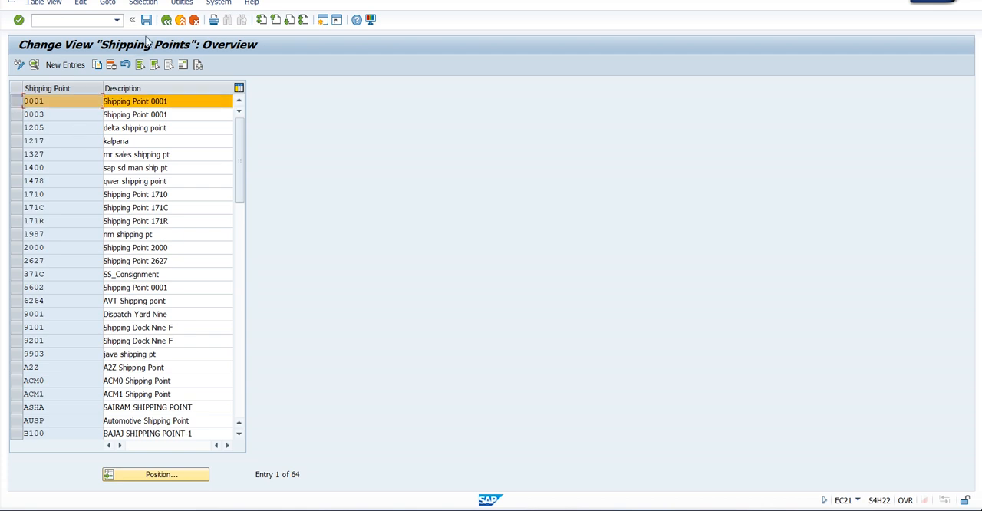
left_click(167, 21)
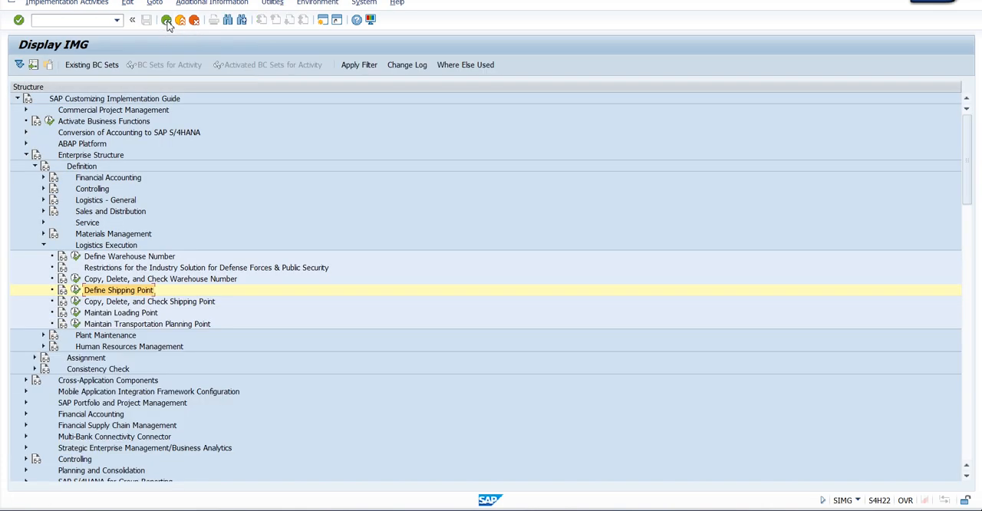
Open the Assign shipping point to plant activity under Enterprise Structure > Assignment > Logistics Execution
left_click(43, 244)
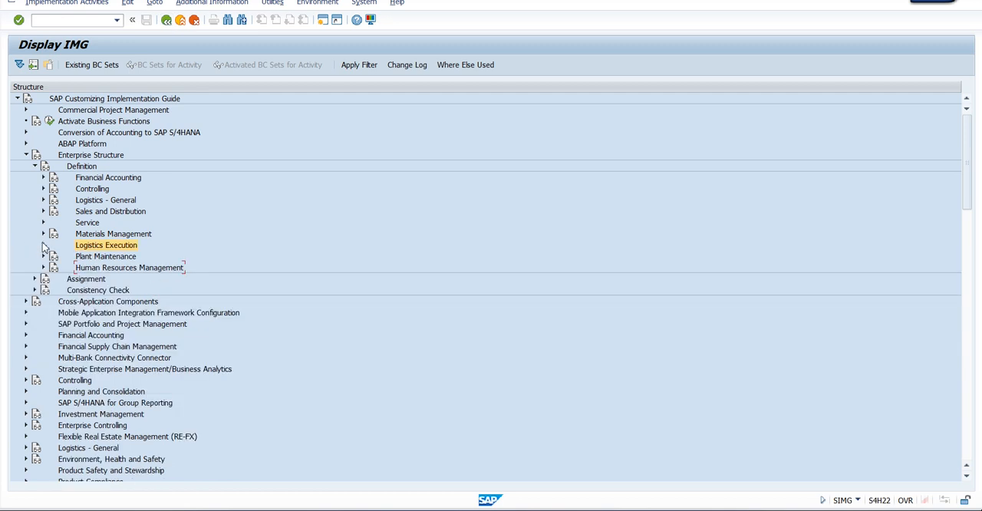
left_click(34, 166)
left_click(34, 177)
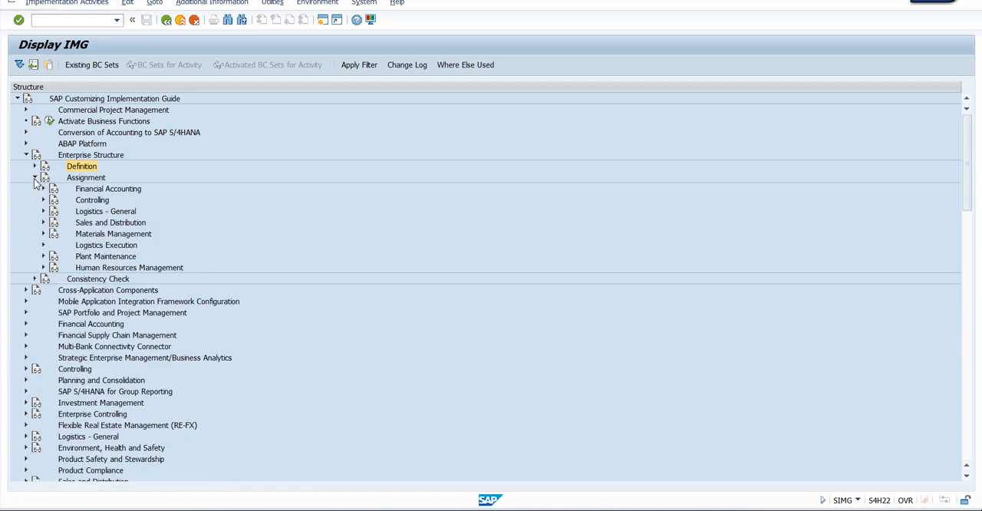
left_click(44, 246)
left_click(135, 281)
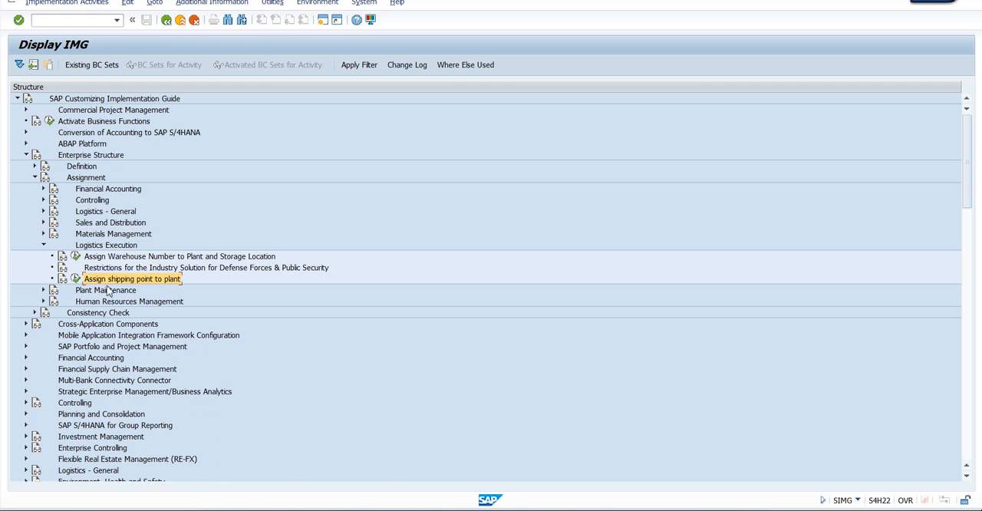
left_click(76, 280)
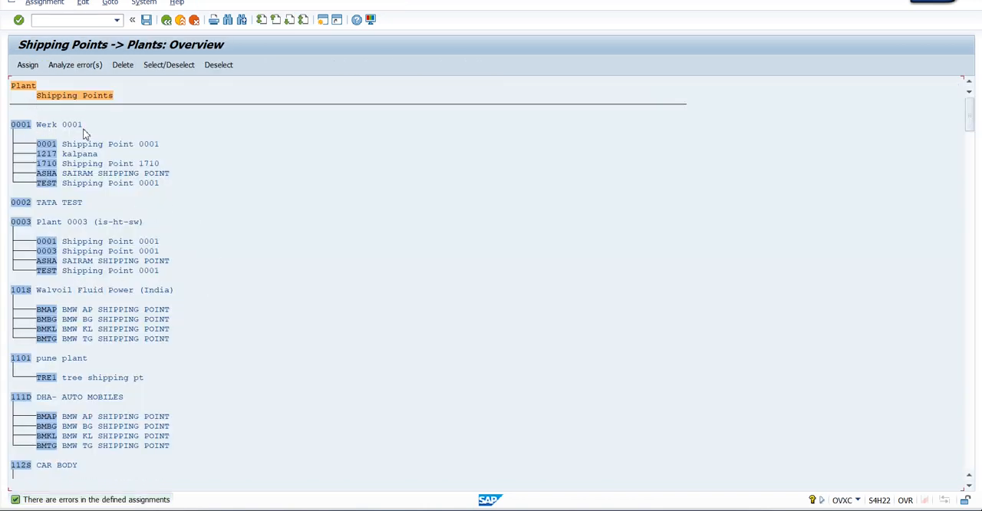
Assign shipping point 0001 to plant 0002 (TATA TEST)
left_click(24, 203)
left_click(55, 202)
left_click(79, 203)
left_click(25, 204)
left_click(29, 68)
left_click_drag(188, 95, 514, 115)
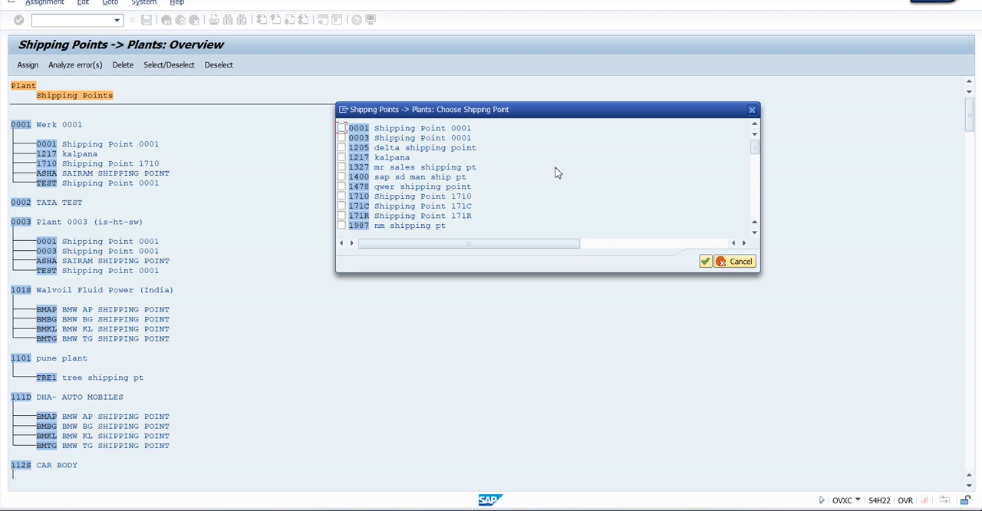
left_click(342, 129)
left_click(705, 261)
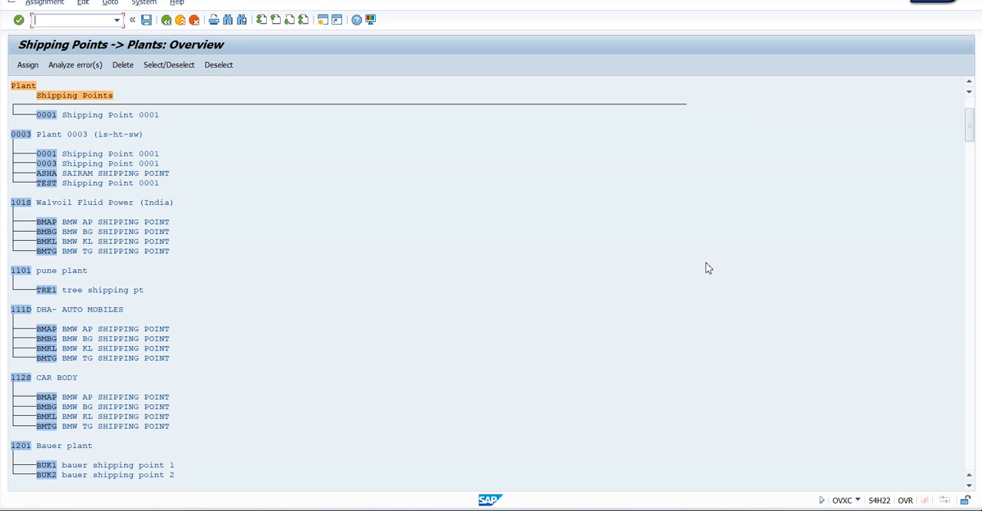
Save the plant 0002 shipping point assignment in customizing request H22K900900 and return to the IMG
scroll(235, 210, "up", 2)
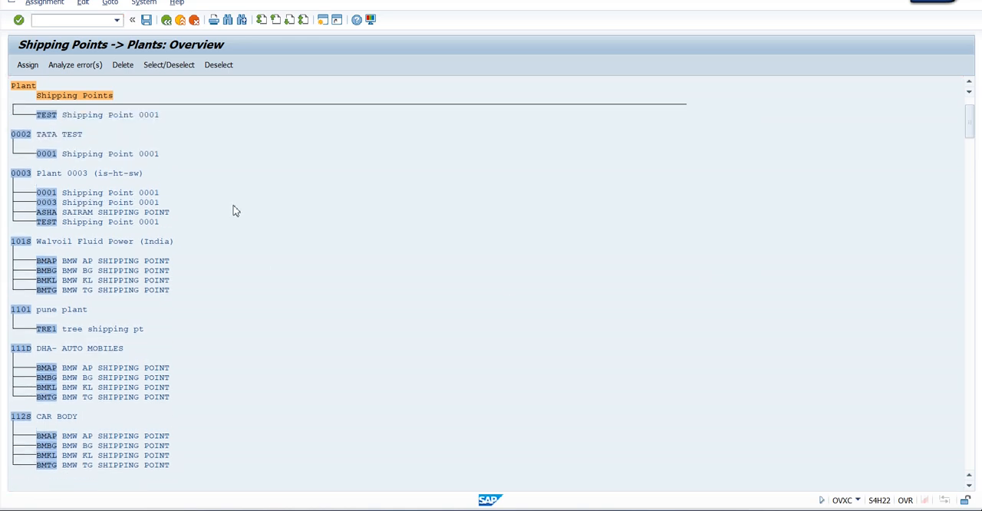
scroll(234, 210, "up", 1)
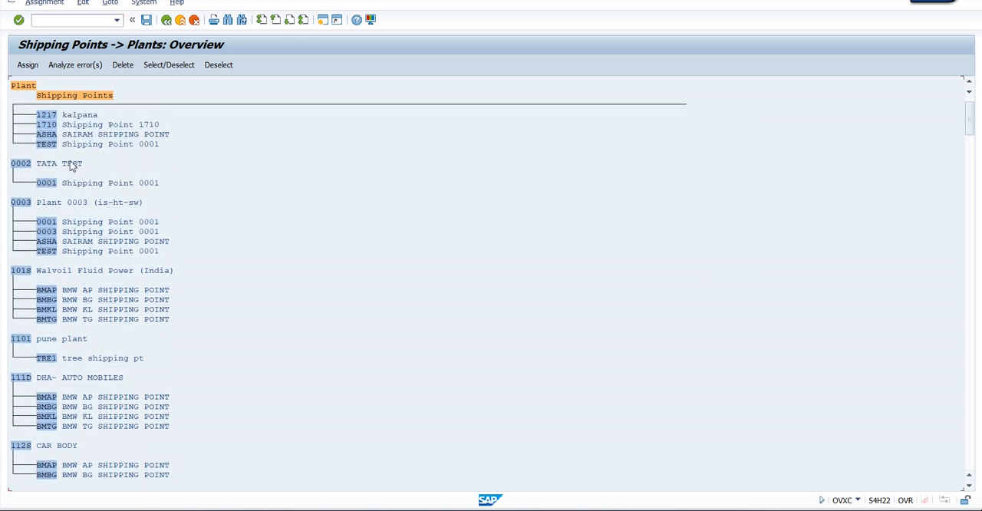
left_click(146, 20)
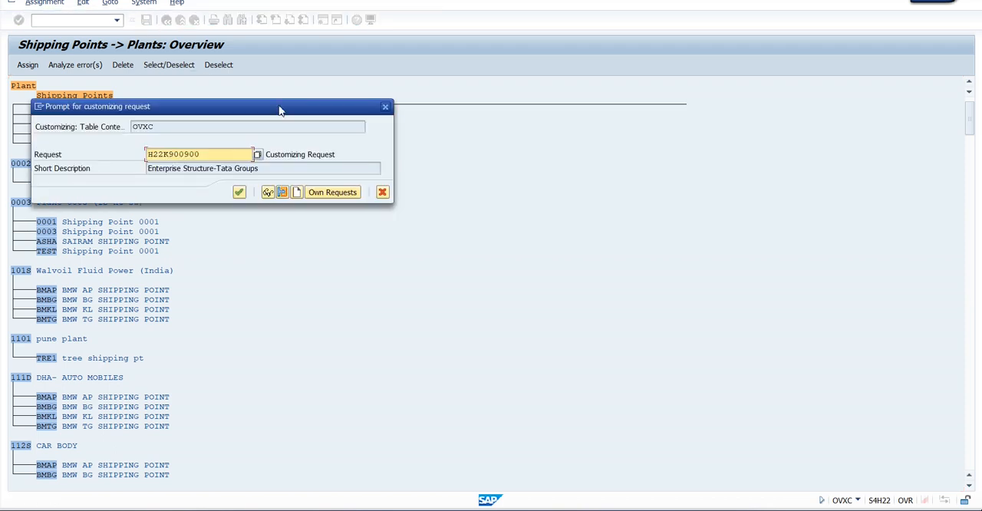
left_click(239, 192)
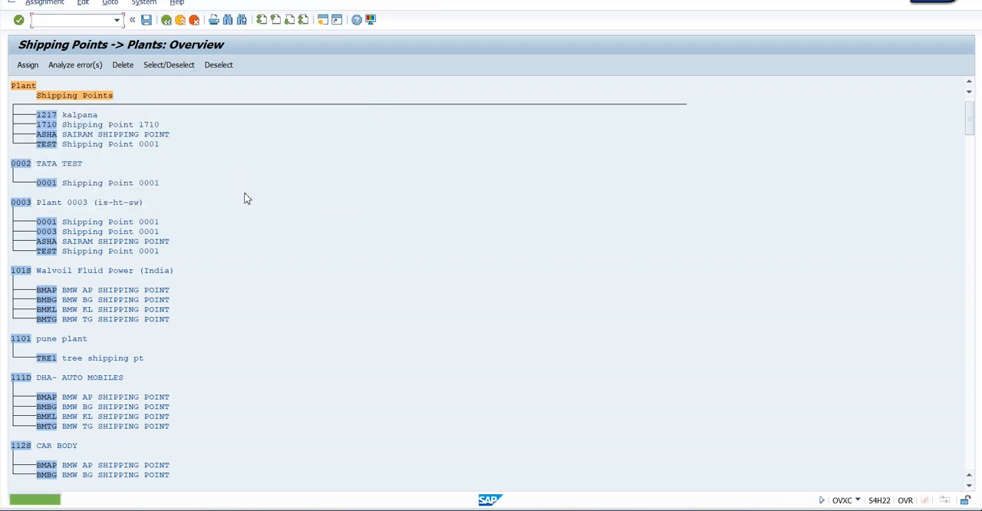
left_click(166, 20)
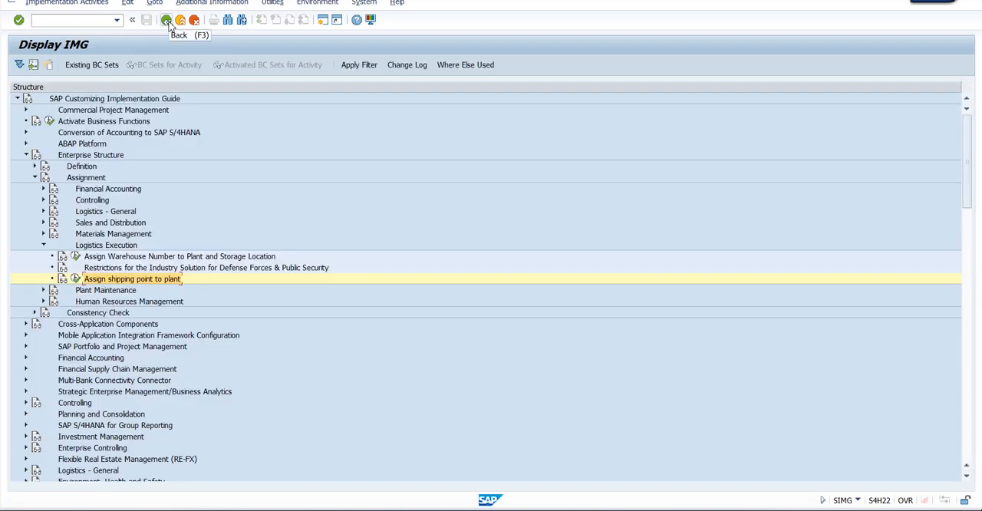
Open the Assign Shipping Points activity under Logistics Execution > Shipping > Basic Shipping Functions > Shipping Point and Goods Receiving Point Determination
left_click(35, 177)
left_click(26, 155)
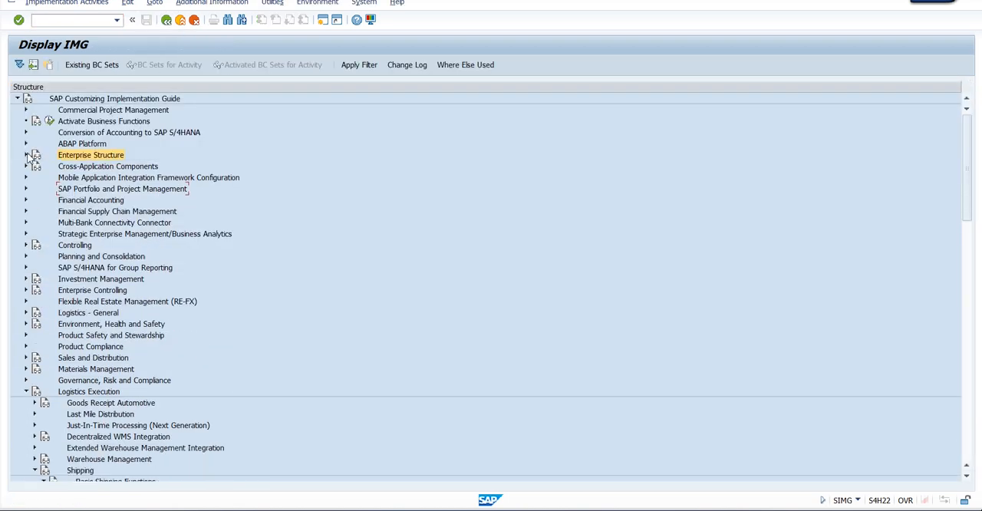
scroll(183, 233, "down", 2)
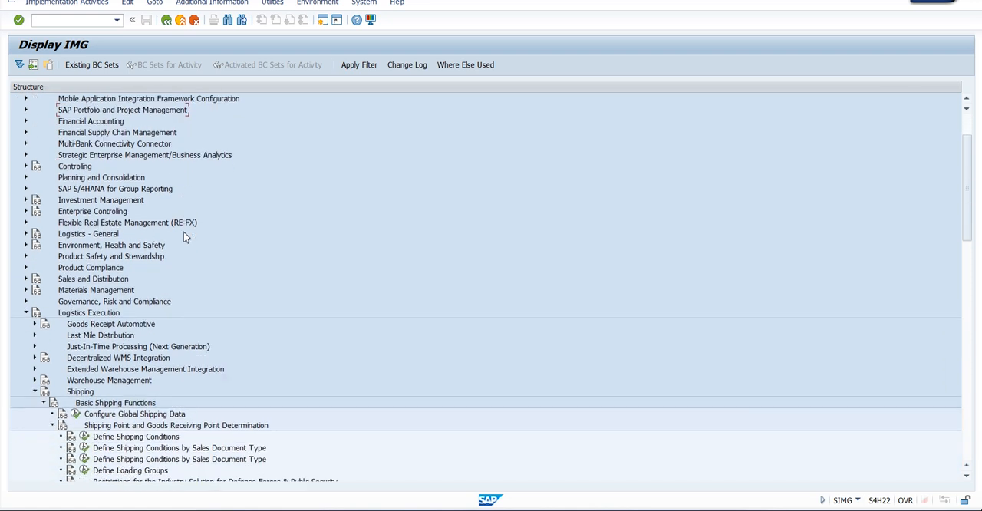
scroll(183, 233, "down", 5)
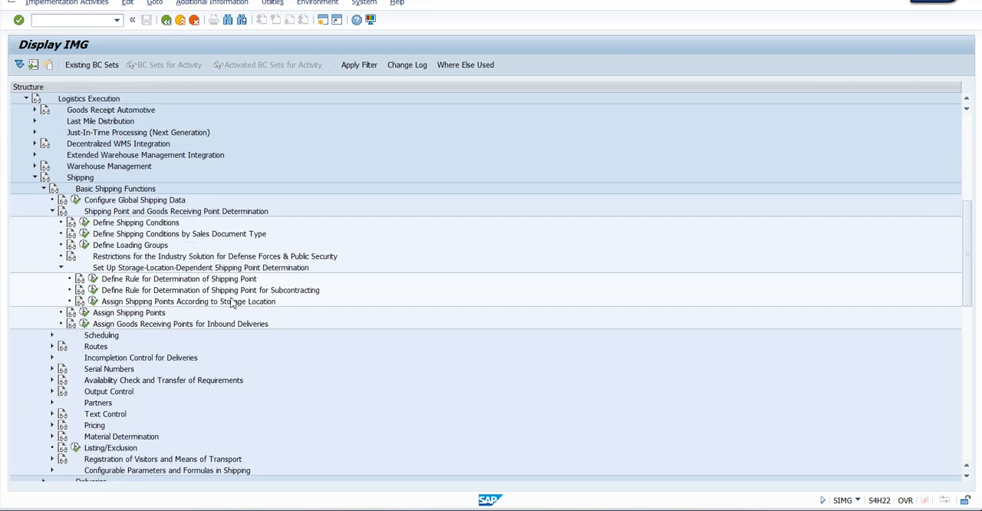
left_click(84, 313)
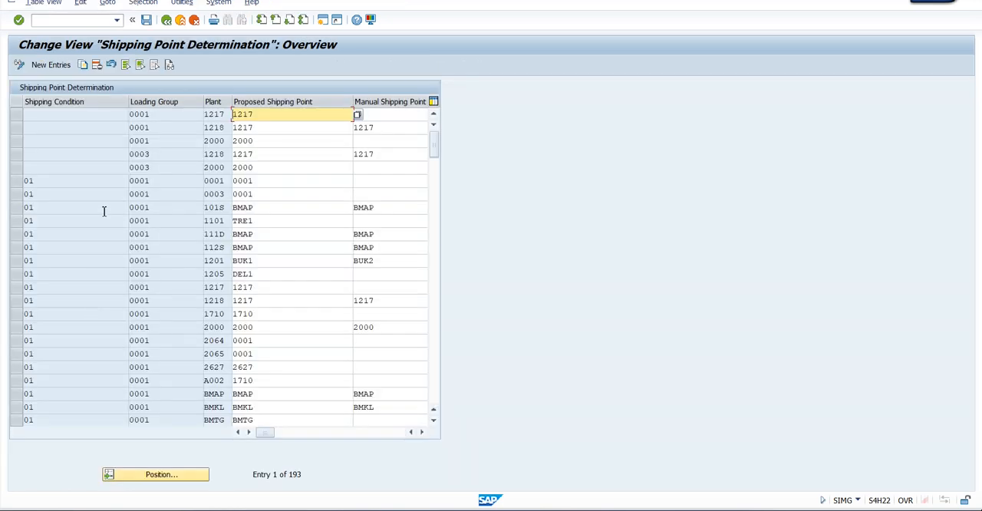
Start a new shipping point determination entry with shipping condition 01, loading group 0001 and plant 0002
left_click(61, 67)
type("0")
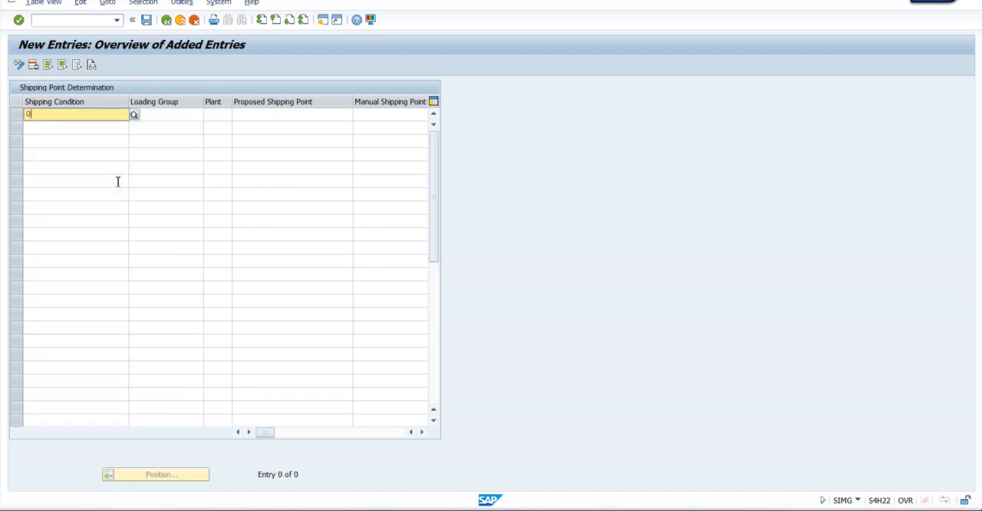
key("Tab")
type("0")
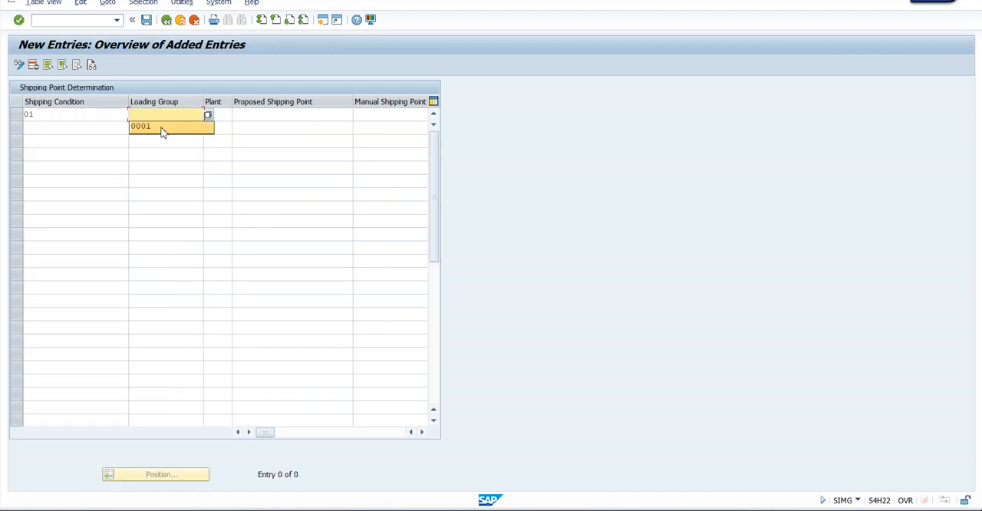
left_click(162, 130)
type("0")
left_click(221, 126)
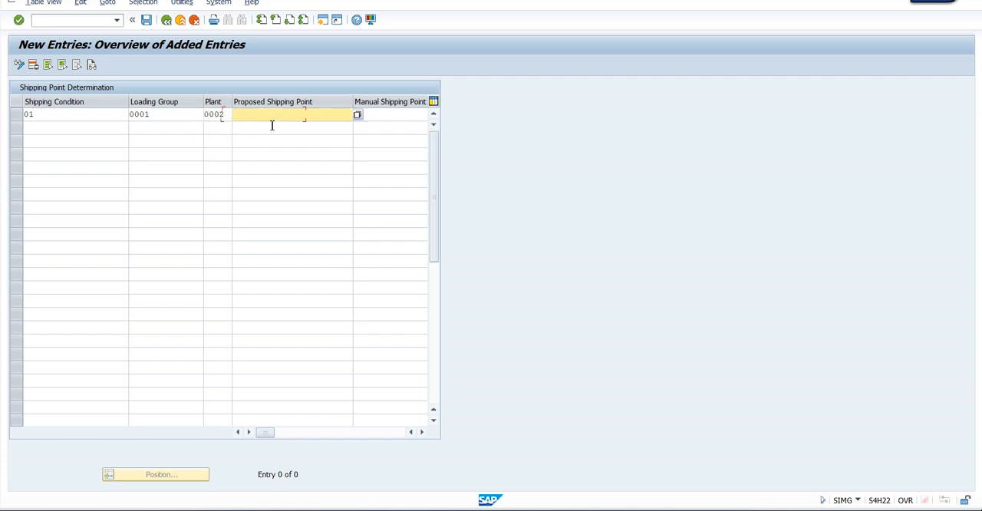
Choose 0001 as the entry's proposed shipping point and save it in customizing request H22K900900
left_click(358, 115)
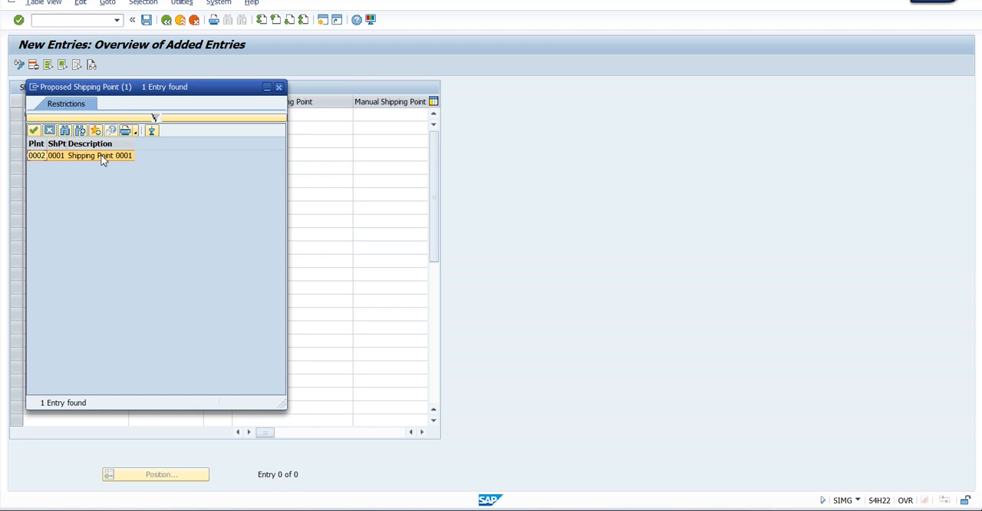
double_click(103, 156)
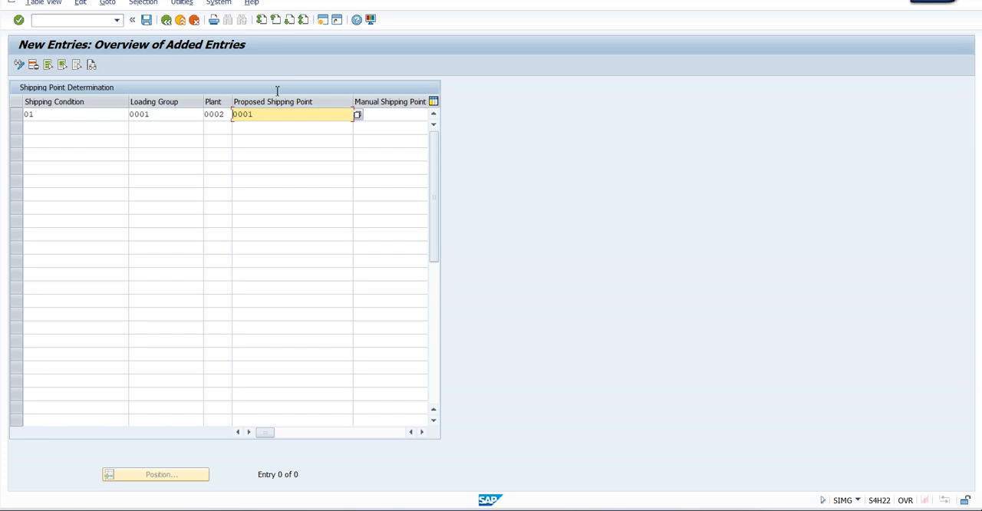
key("Return")
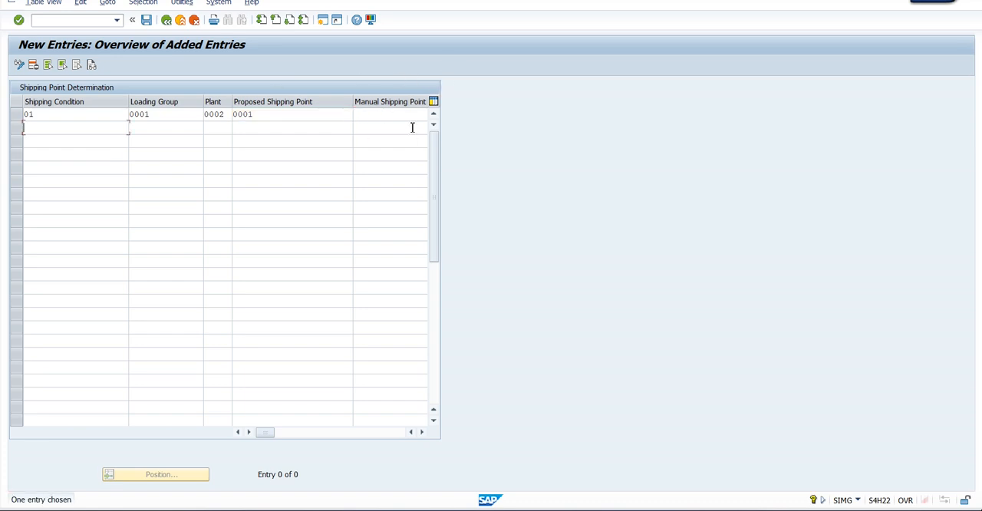
left_click(146, 20)
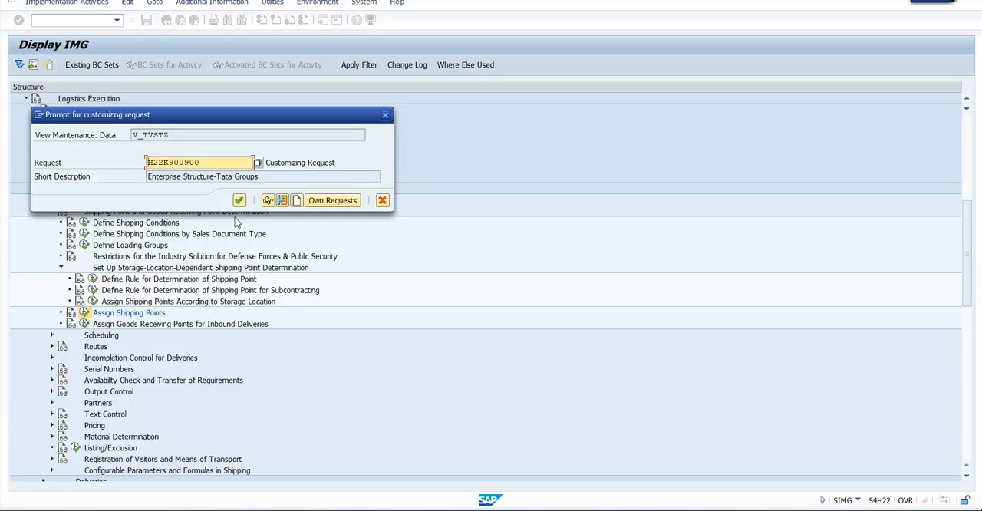
left_click(239, 200)
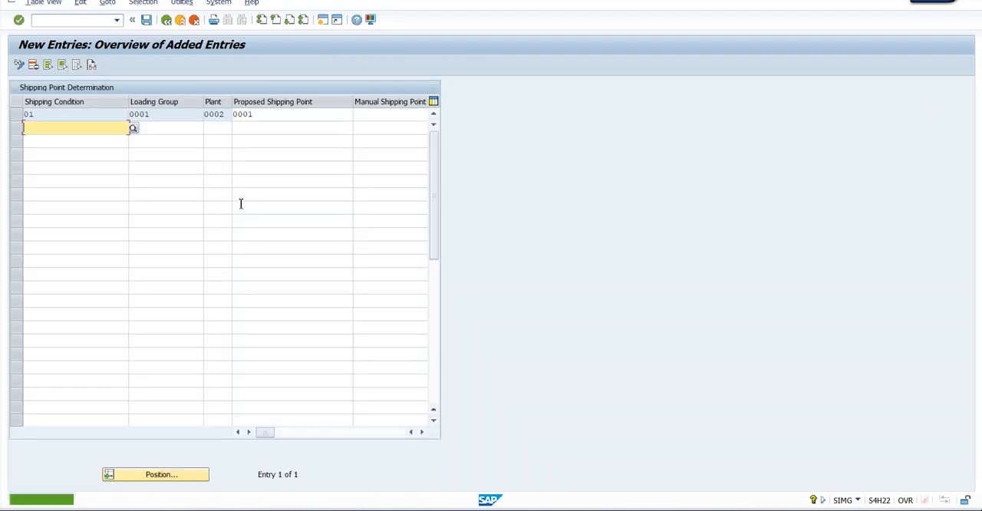
Switch to the quotation's header shipping data, choose Standard as the shipping condition, and return to the quotation overview
key("alt+Tab")
key("alt+Tab")
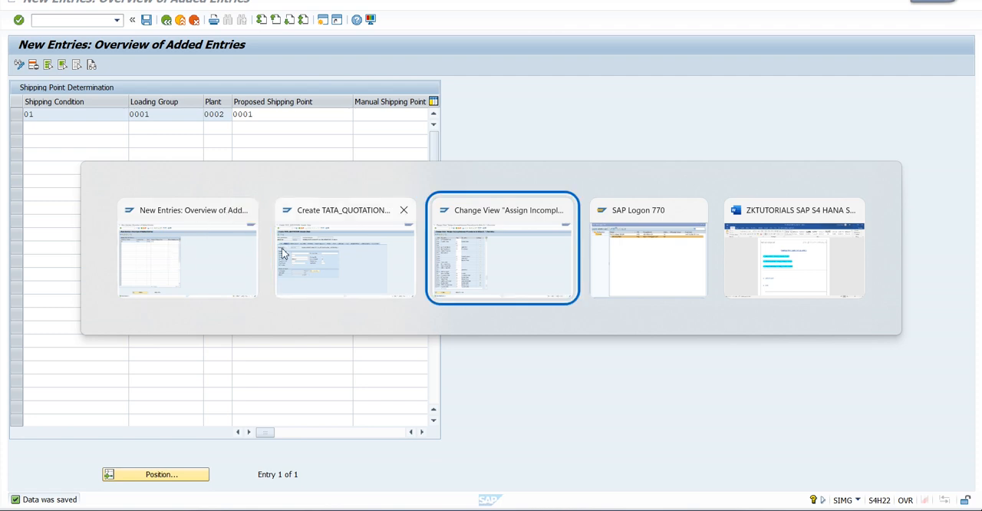
left_click(307, 253)
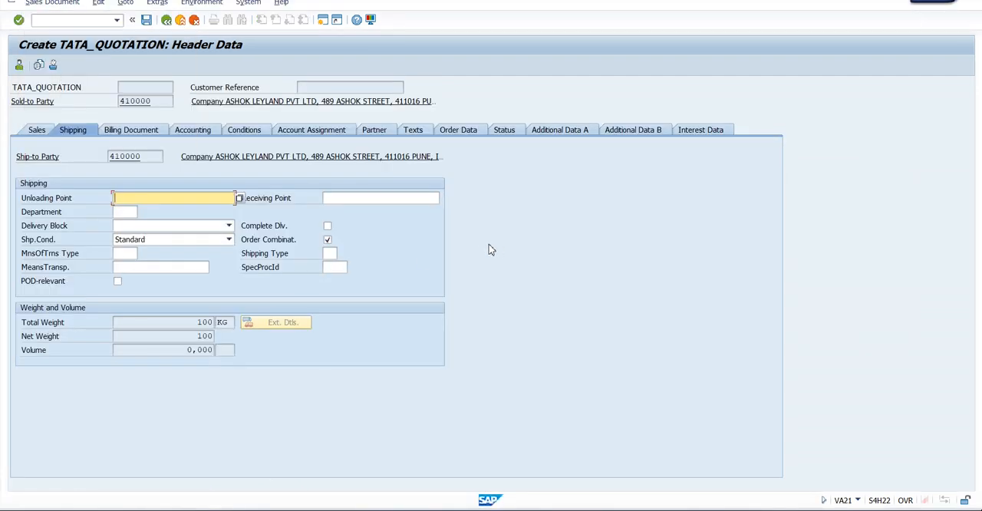
left_click(167, 242)
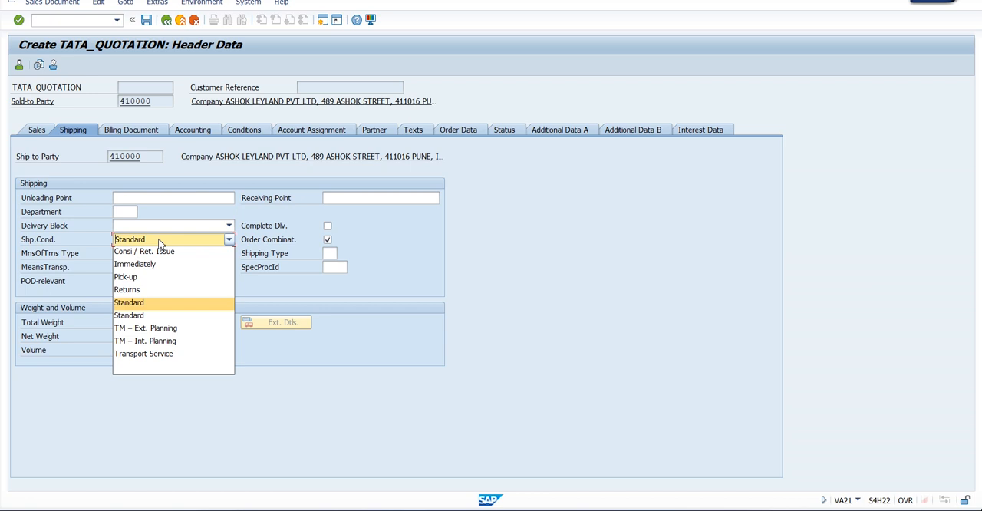
left_click(148, 305)
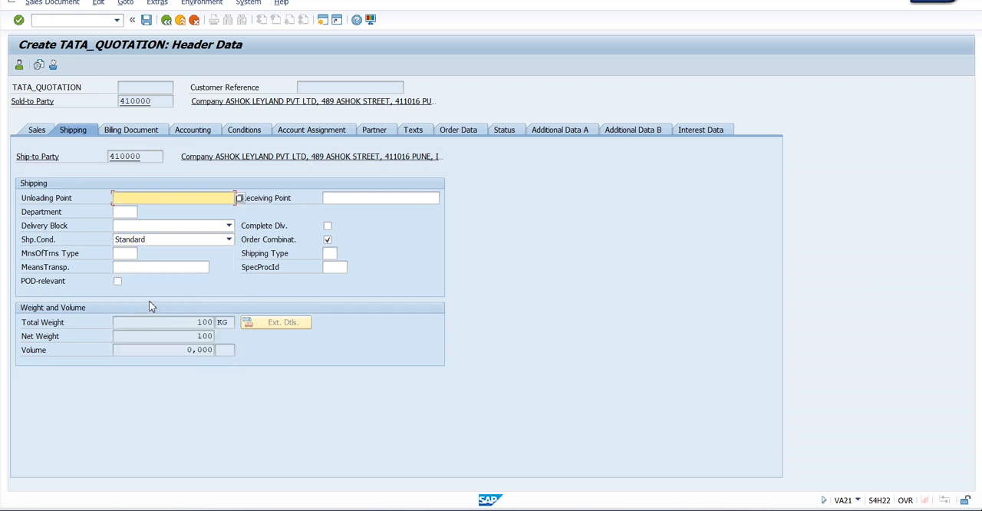
left_click(167, 20)
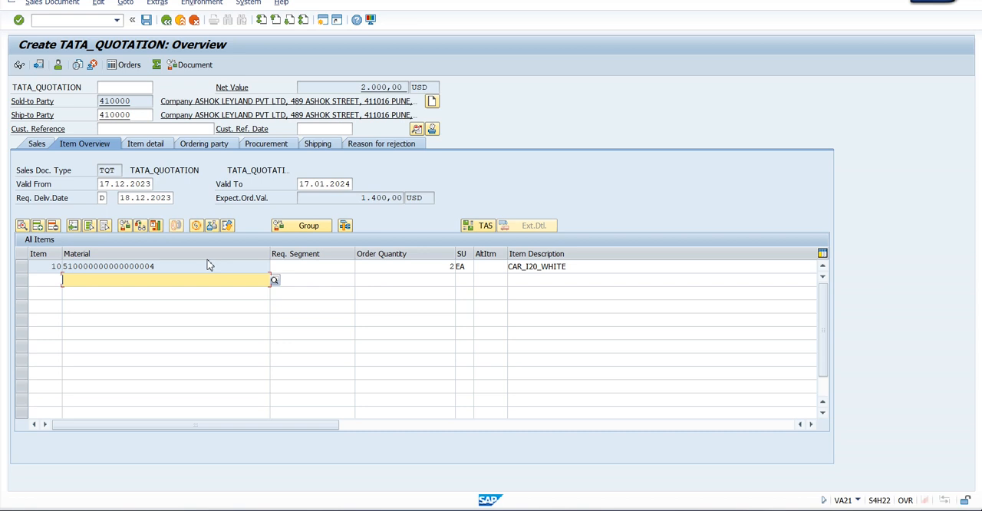
Set the shipping point of item 10 (CAR_I20_WHITE) to 0001 in its shipping data
double_click(184, 268)
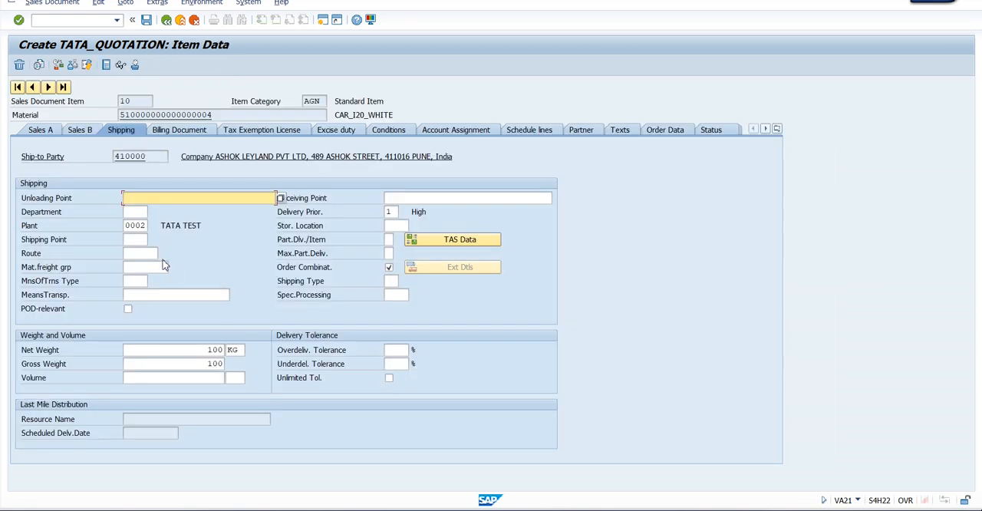
left_click(151, 241)
left_click(153, 240)
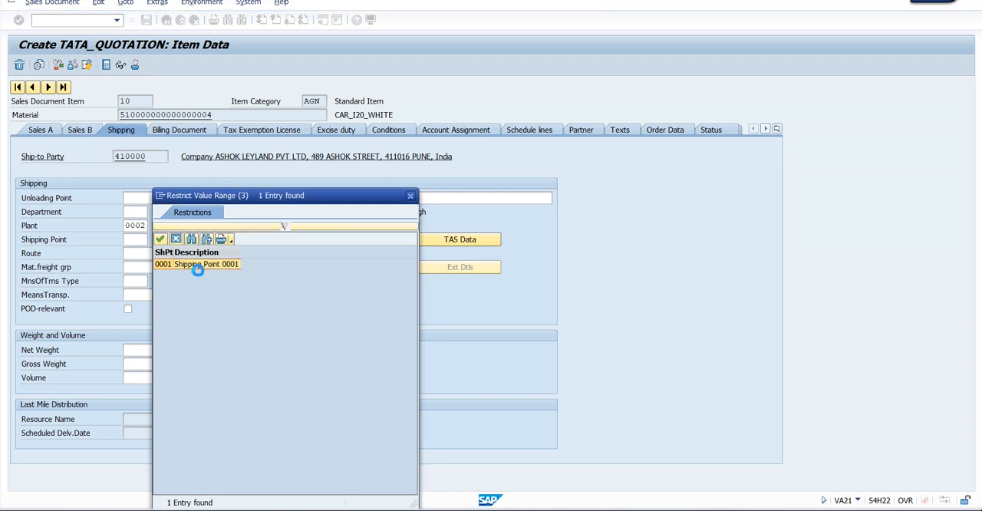
double_click(199, 267)
key("Return")
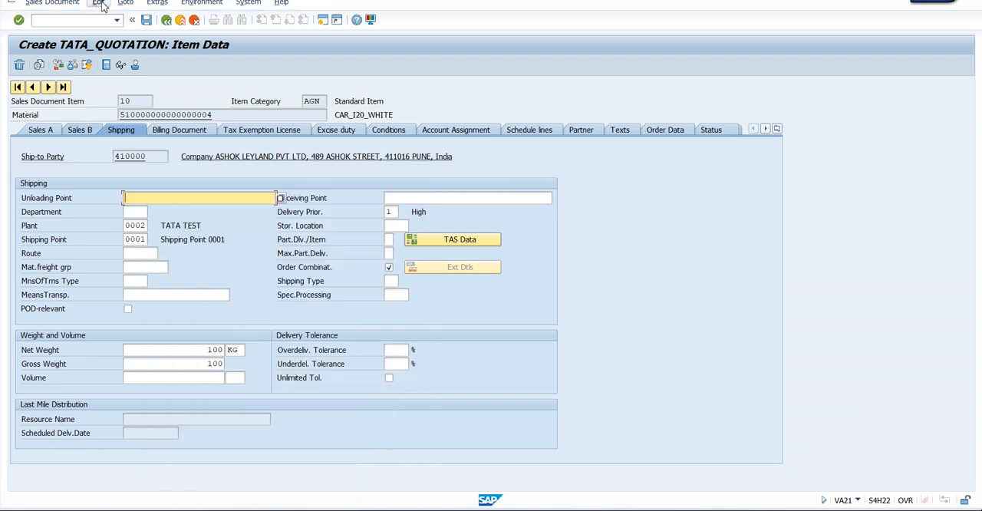
Run the incompletion log for the quotation and save the document
left_click(98, 3)
left_click(123, 128)
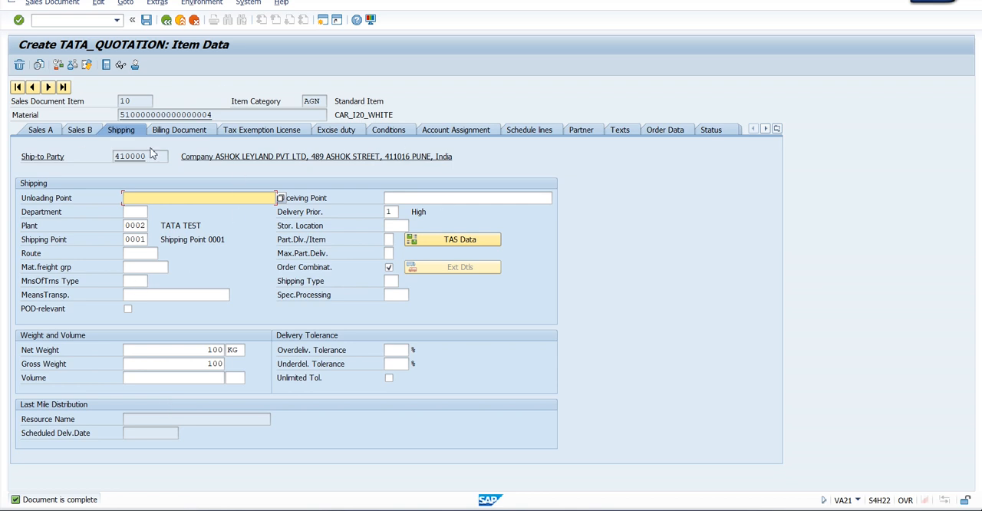
left_click(146, 20)
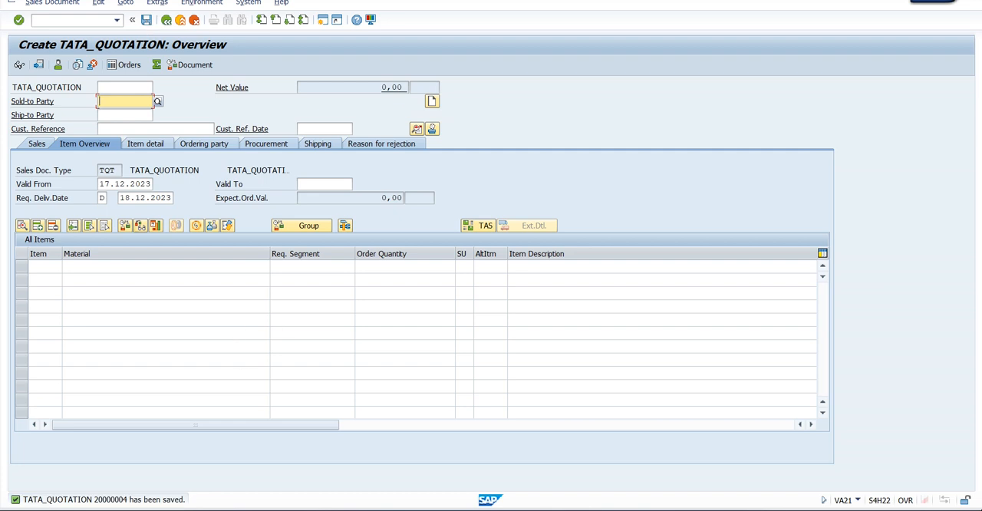
Switch to the sales document type assignment view and check the incompleteness procedure assigned to TQT
mouse_move(535, 510)
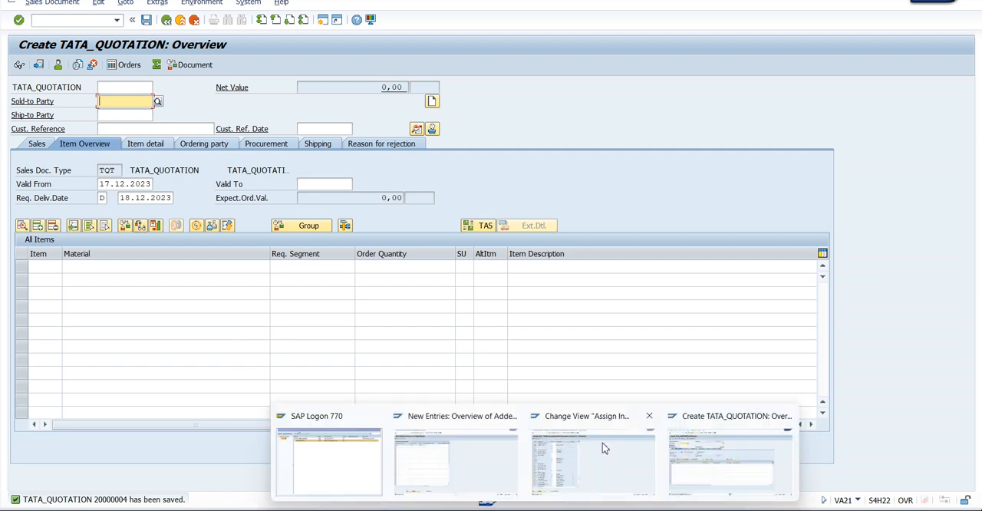
left_click(587, 447)
left_click(185, 101)
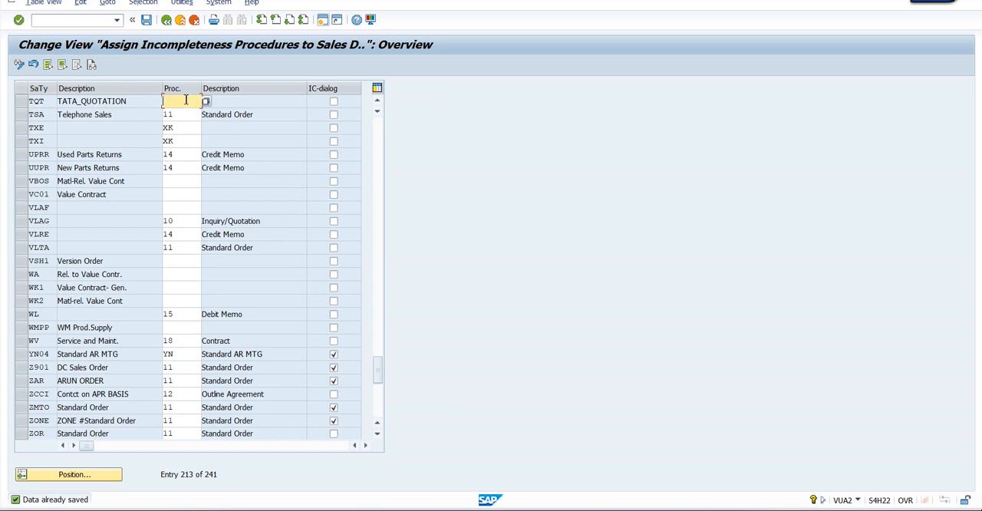
left_click(54, 101)
Leave the sales document type assignment, close the activity selection and open the Define Incompleteness Procedures activity
left_click(169, 22)
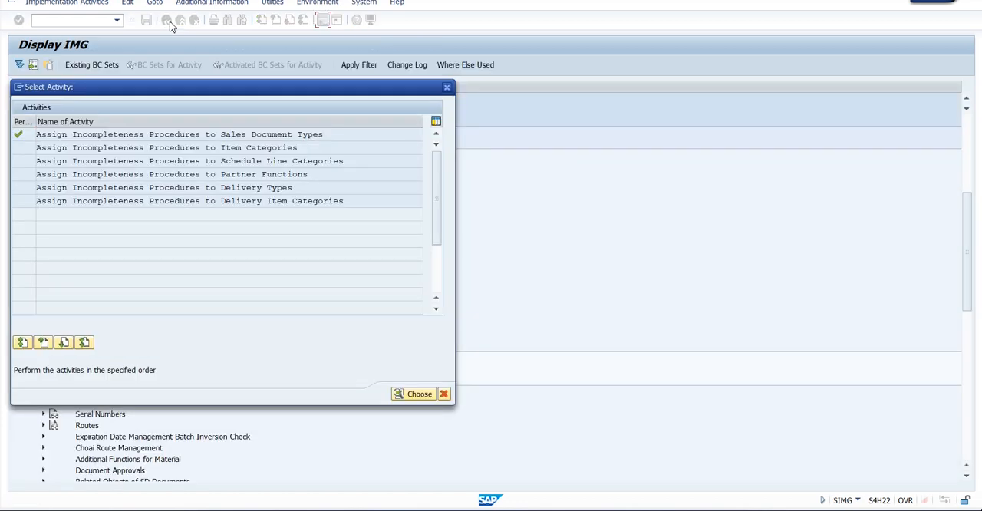
left_click(447, 87)
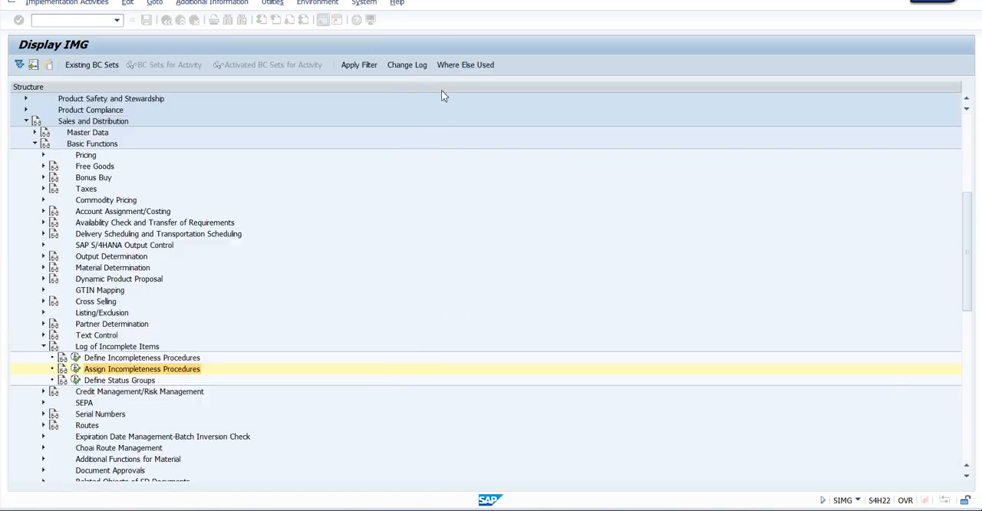
left_click(115, 357)
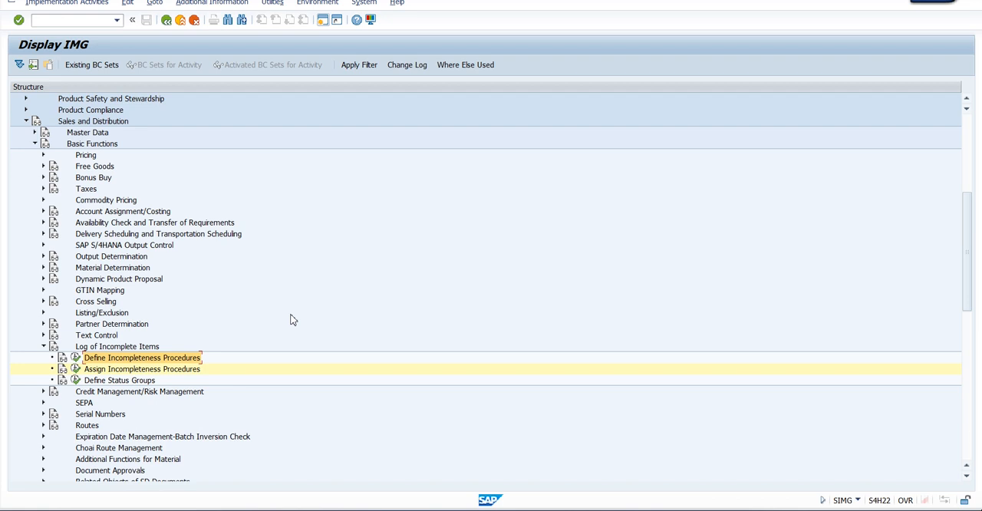
left_click(76, 359)
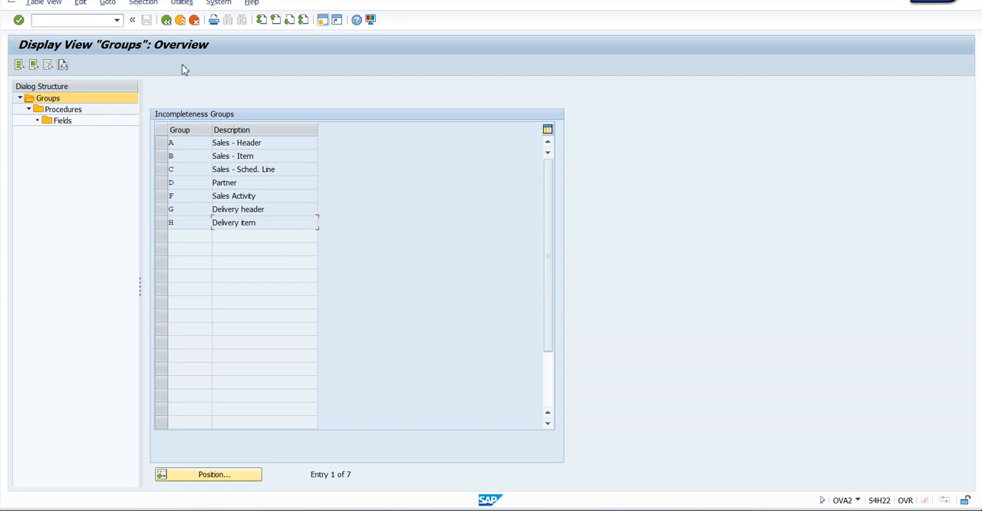
Select incompleteness group A (Sales - Header) and open its procedures
left_click(238, 182)
left_click(261, 146)
left_click(162, 144)
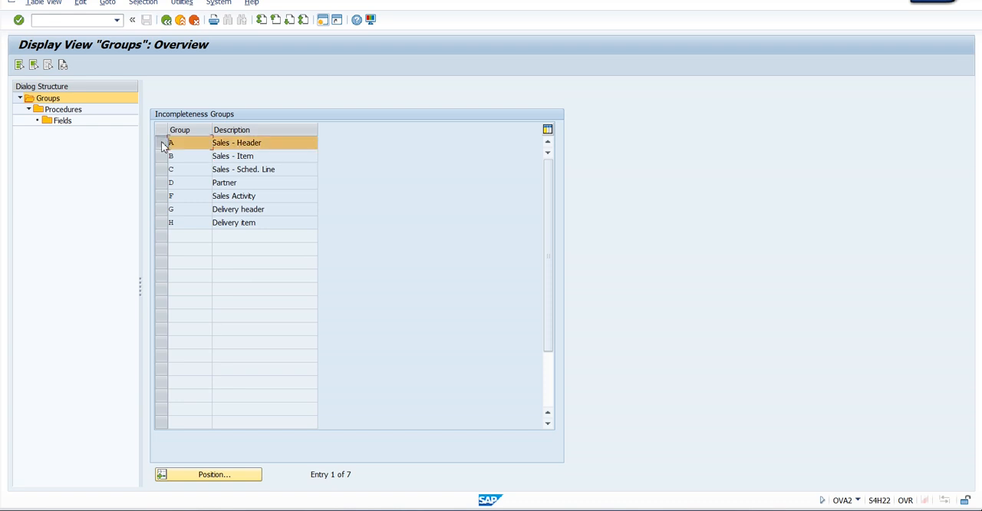
double_click(70, 113)
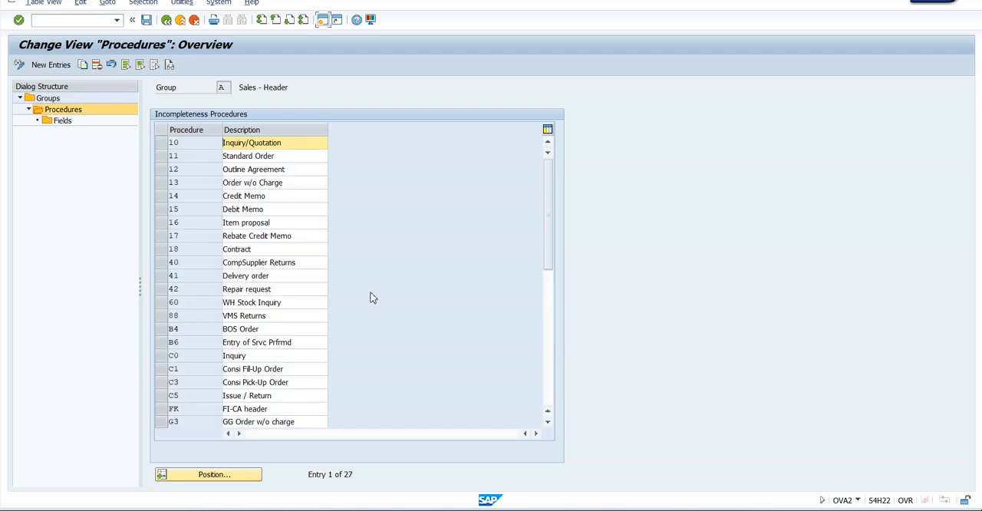
Open the fields of procedure 10 (Inquiry/Quotation) and review its field entries
left_click(161, 143)
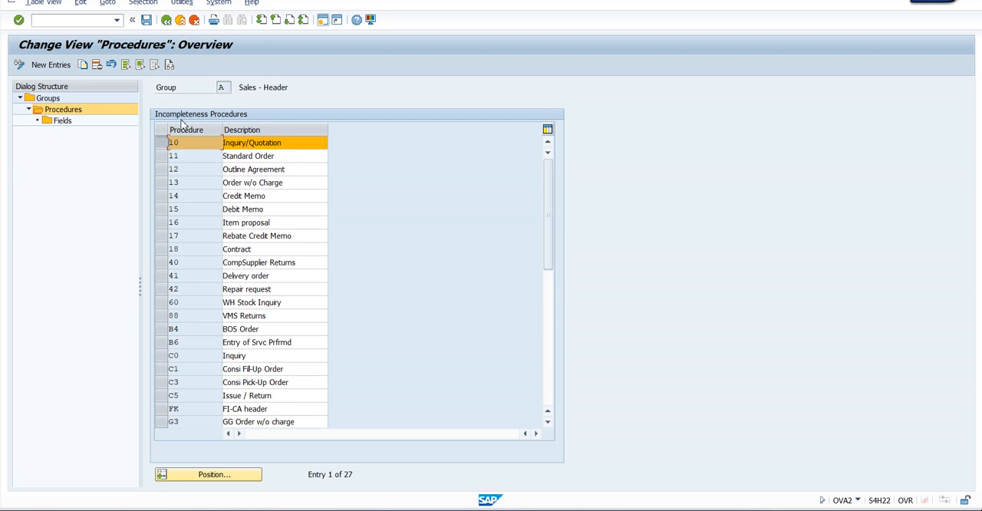
left_click(63, 123)
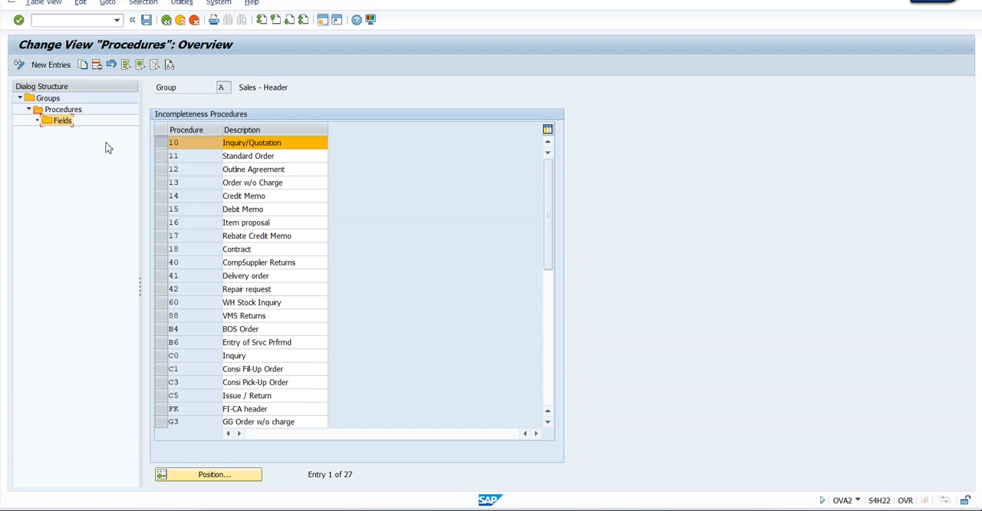
double_click(64, 122)
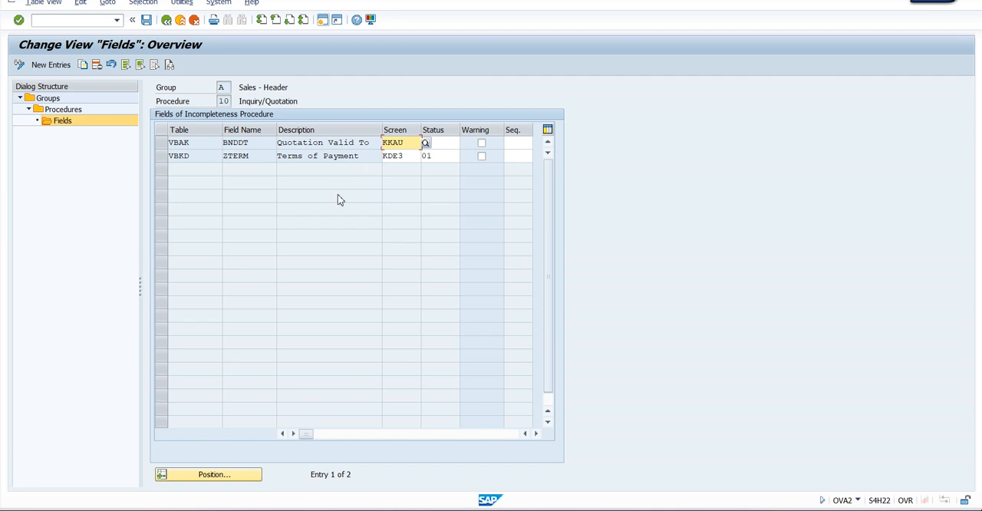
left_click(322, 143)
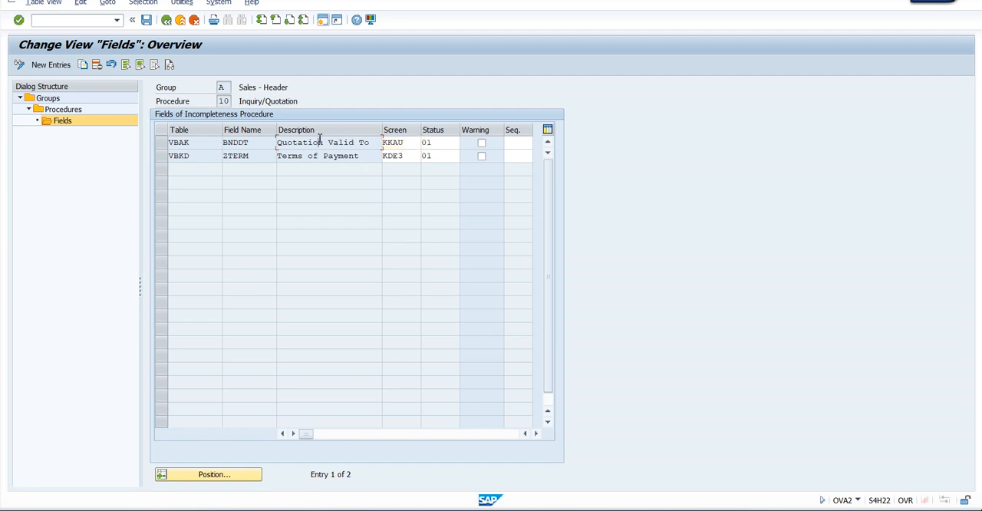
left_click(360, 159)
Start new field entries for procedure 10 and choose VBAK (Sales: Header data) as the table of the first row
left_click(51, 66)
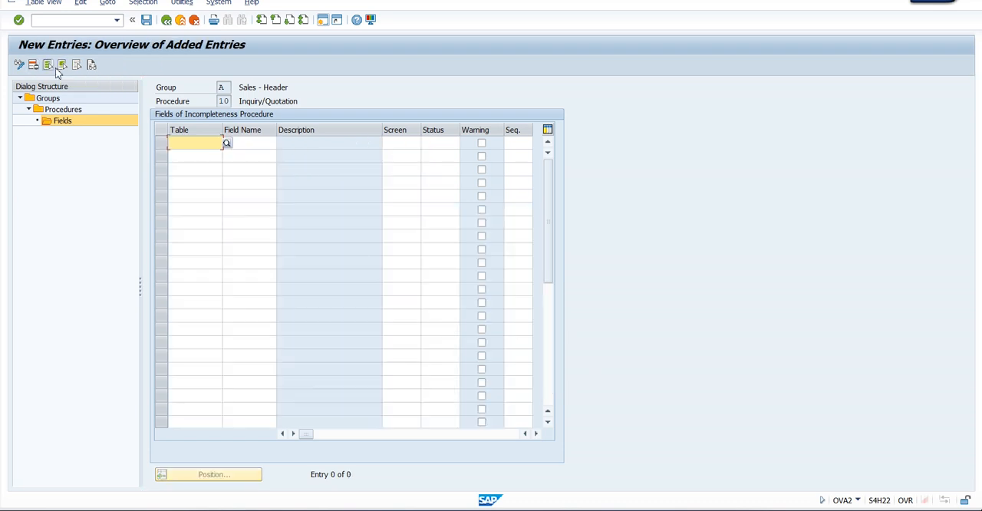
left_click(227, 145)
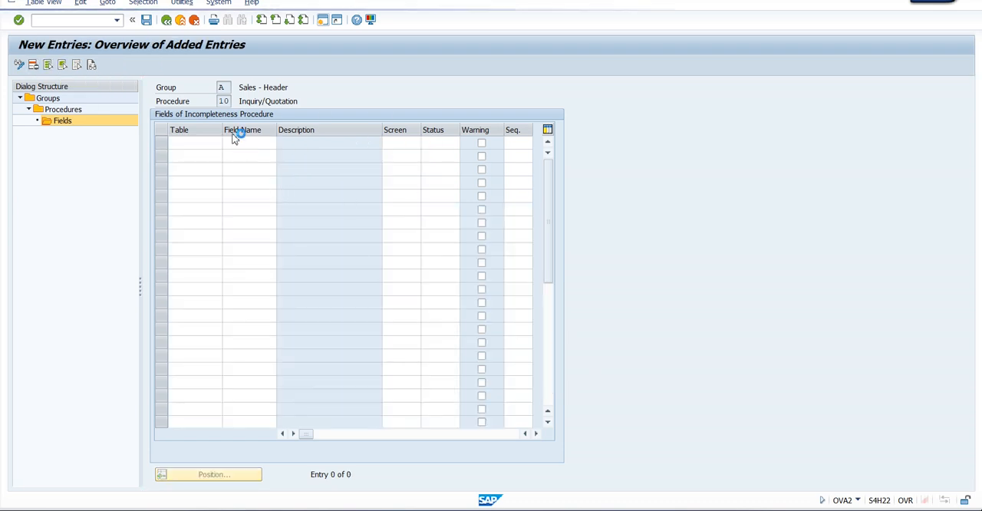
left_click_drag(246, 81, 698, 82)
left_click(685, 136)
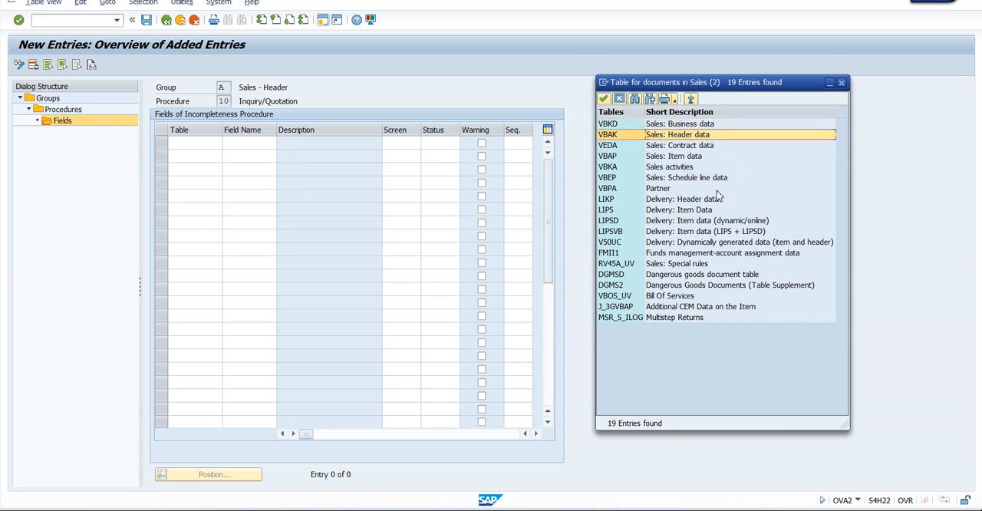
double_click(678, 136)
Choose VBELN from the document field list as the field name of the first VBAK entry and confirm the row
left_click(272, 146)
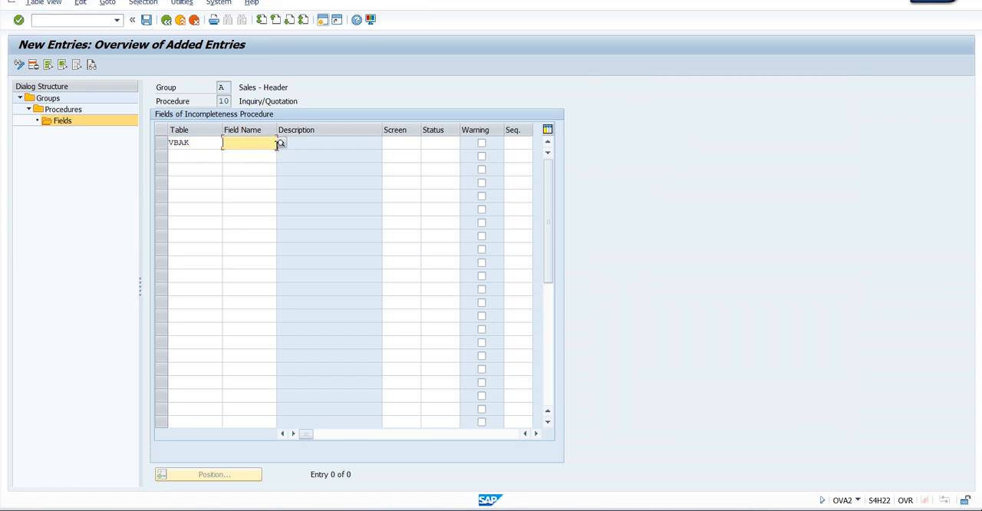
left_click(281, 143)
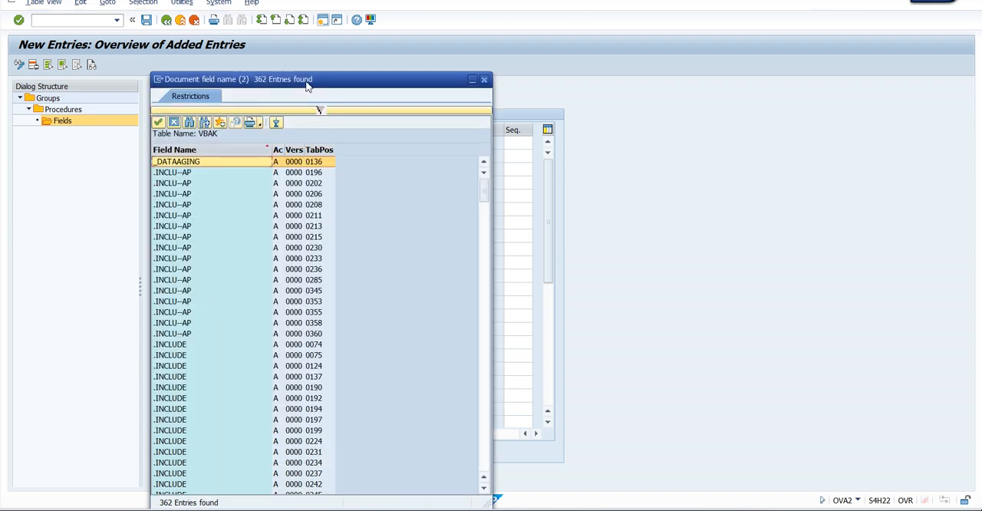
left_click_drag(306, 86, 705, 62)
left_click_drag(888, 229, 887, 440)
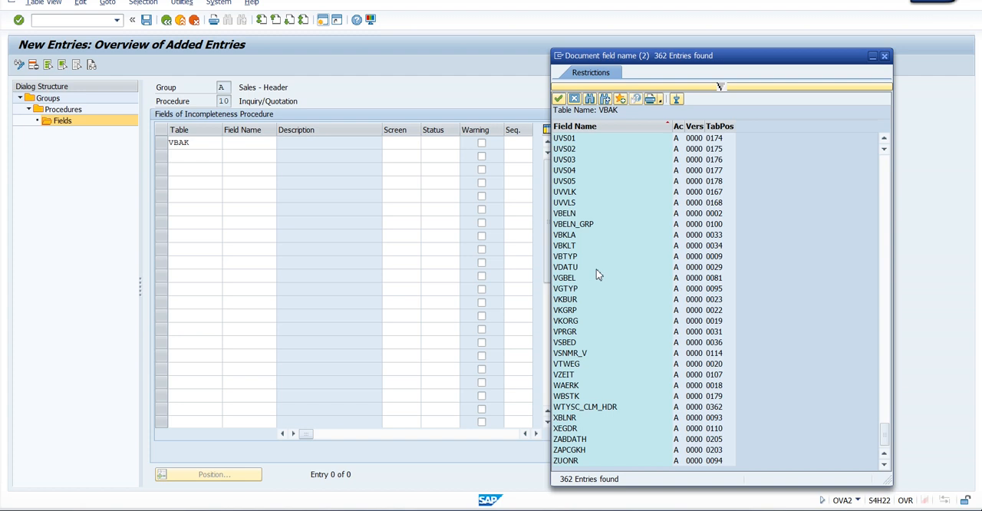
left_click(569, 213)
double_click(569, 213)
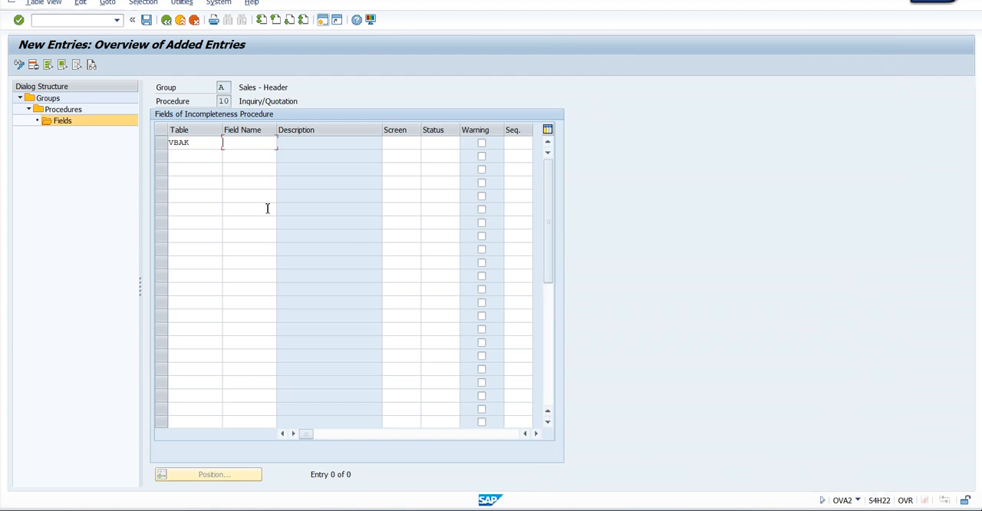
key("Return")
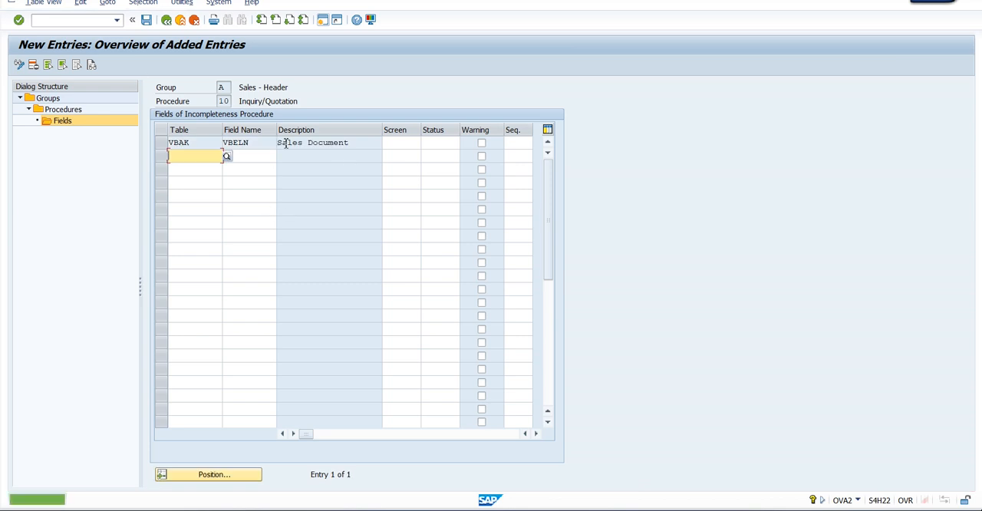
left_click(348, 143)
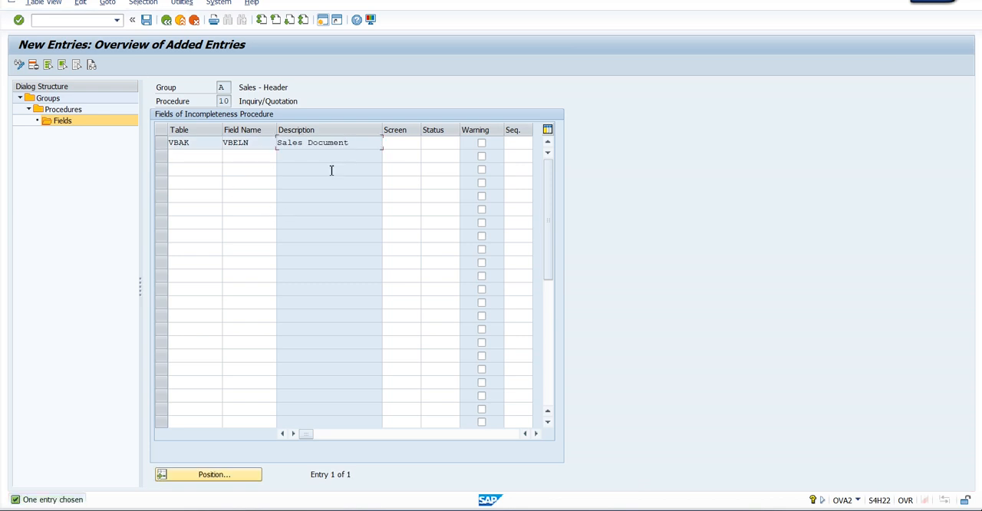
Copy the table name VBAK, start transaction se16n in a new session and load the fields of table VBAK
double_click(184, 144)
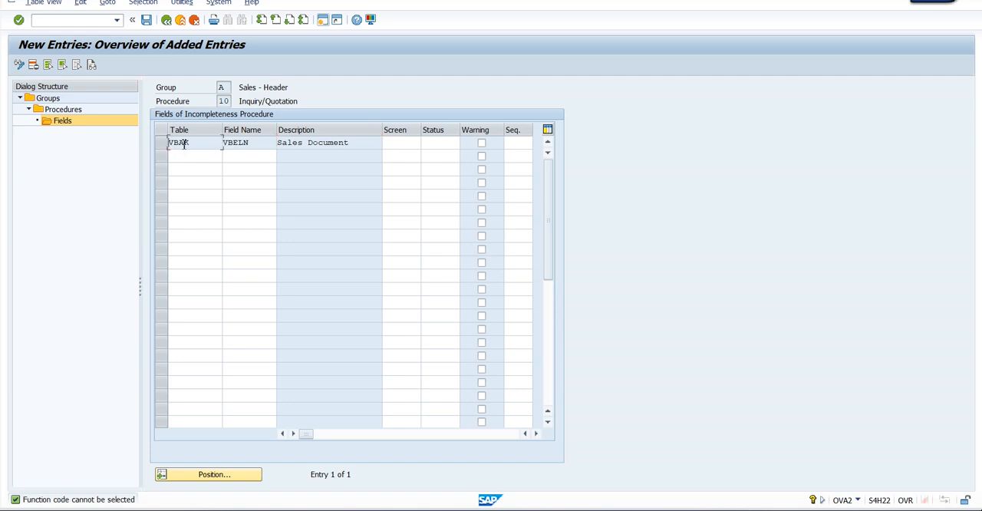
left_click_drag(189, 142, 169, 144)
key("ctrl+c")
left_click(323, 23)
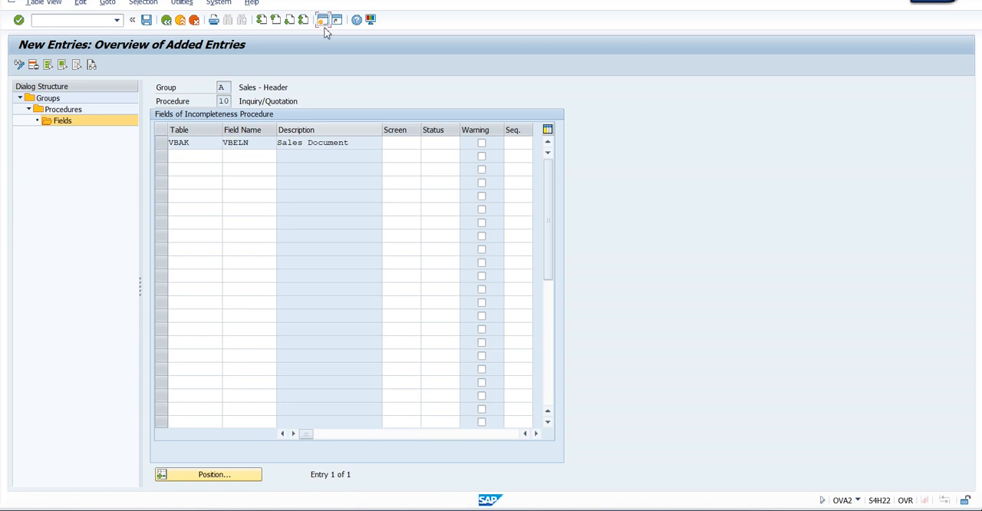
type("se16n")
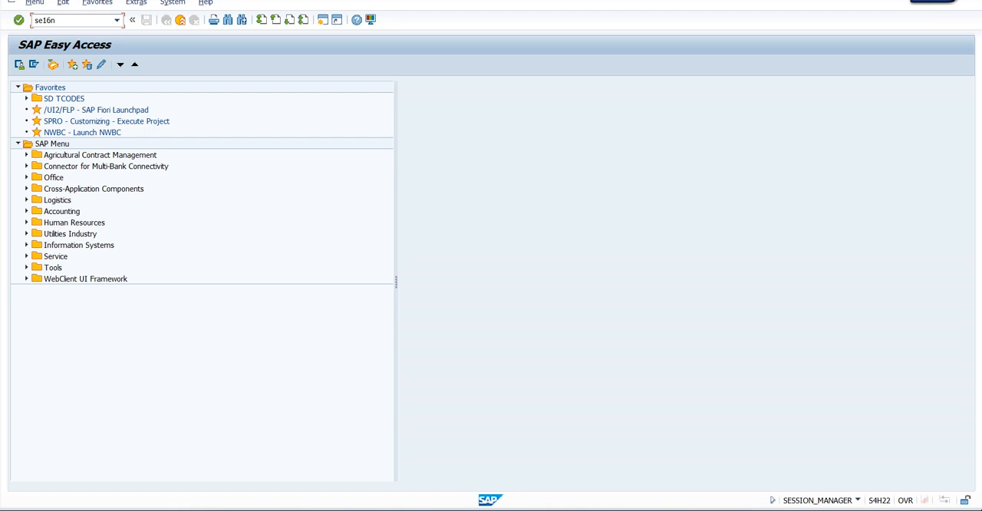
key("Return")
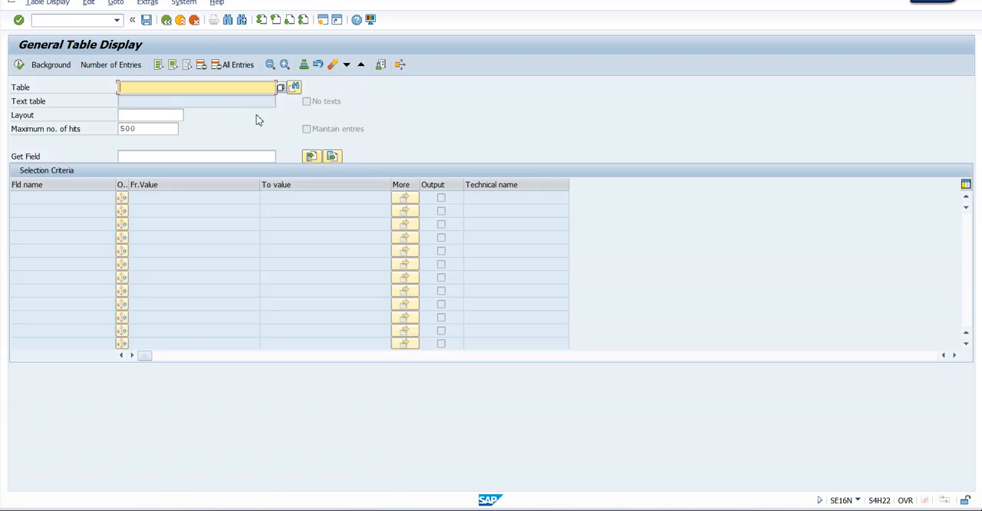
type("VBAK")
key("Return")
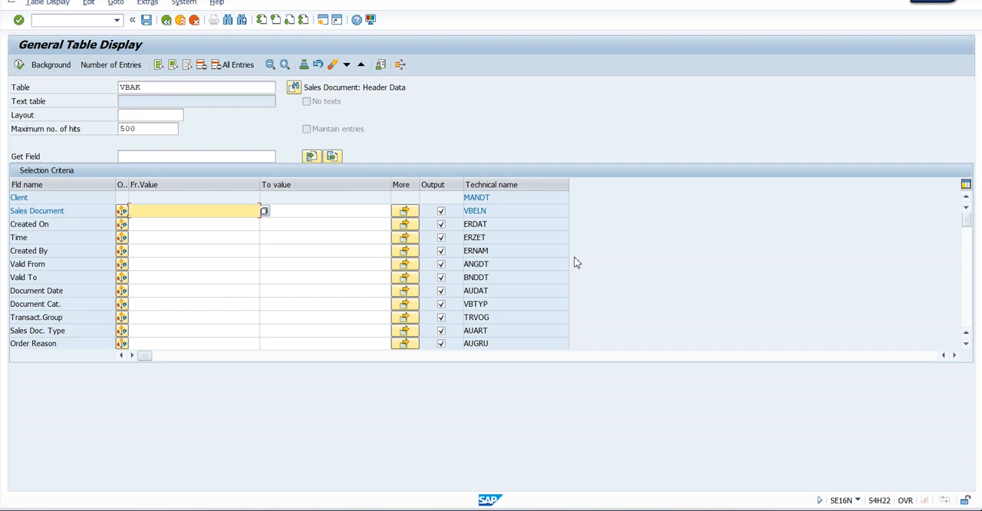
Find the Sales Office field in the VBAK field list and copy its technical name
left_click(520, 302)
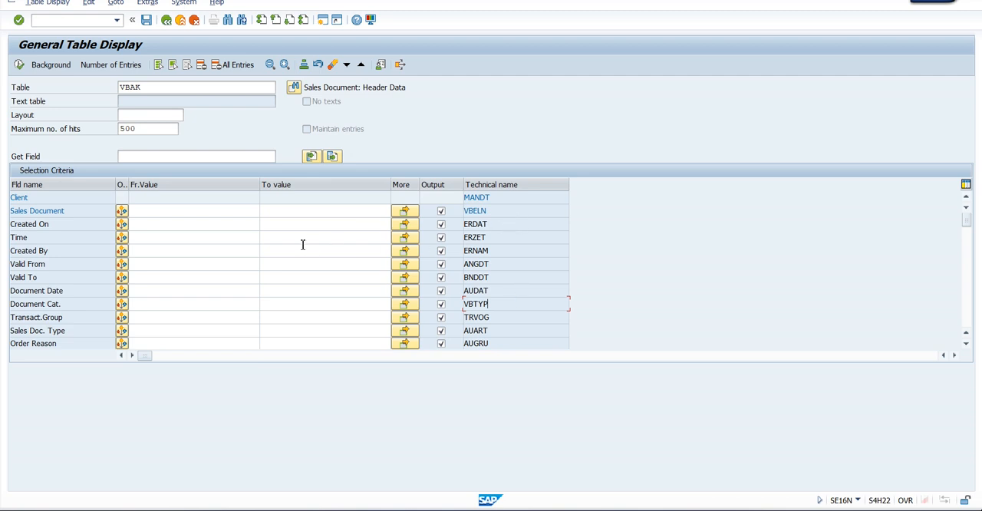
scroll(302, 244, "down", 3)
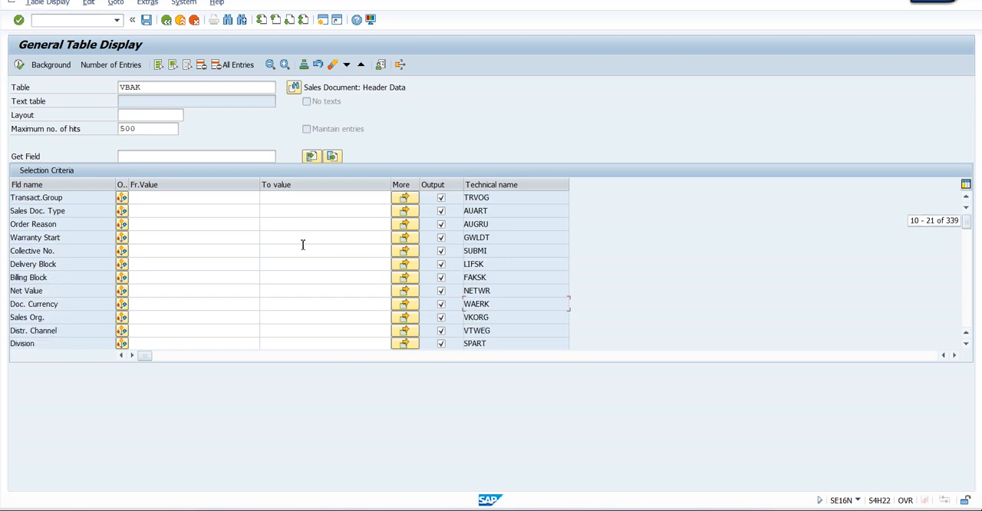
scroll(302, 245, "down", 1)
scroll(302, 245, "down", 2)
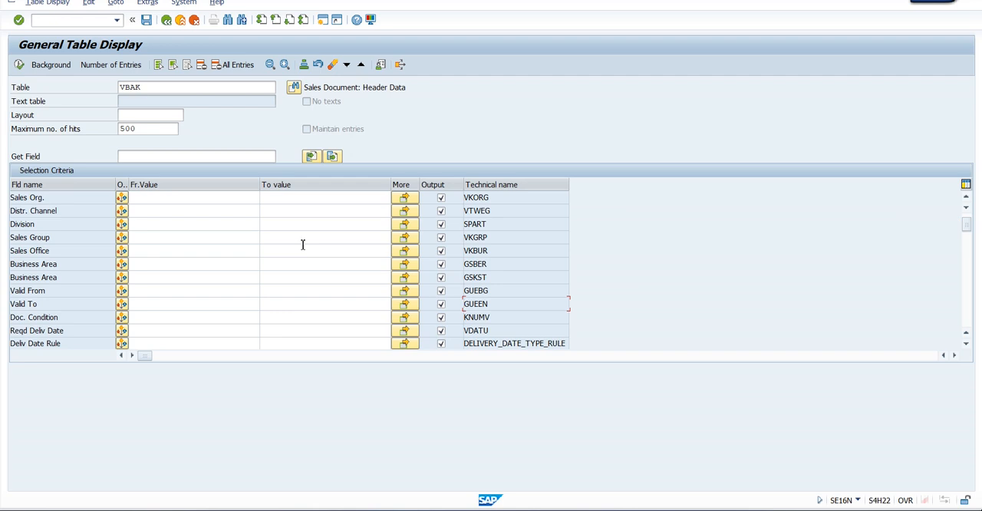
left_click(62, 250)
left_click_drag(500, 250, 466, 253)
key("ctrl+c")
Return to the new incompleteness field entries and choose VBAK (Sales: Header data) as the table of the second row
key("alt+Tab")
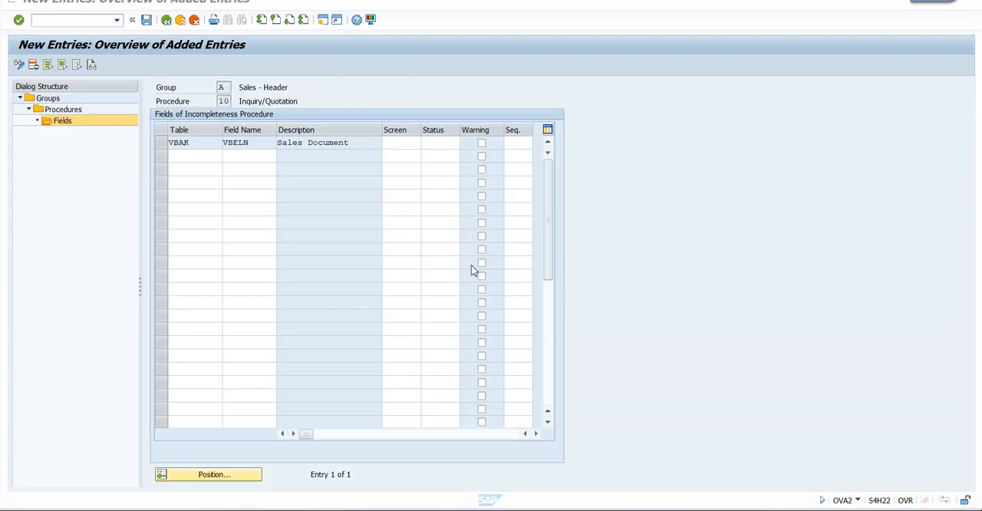
left_click(196, 157)
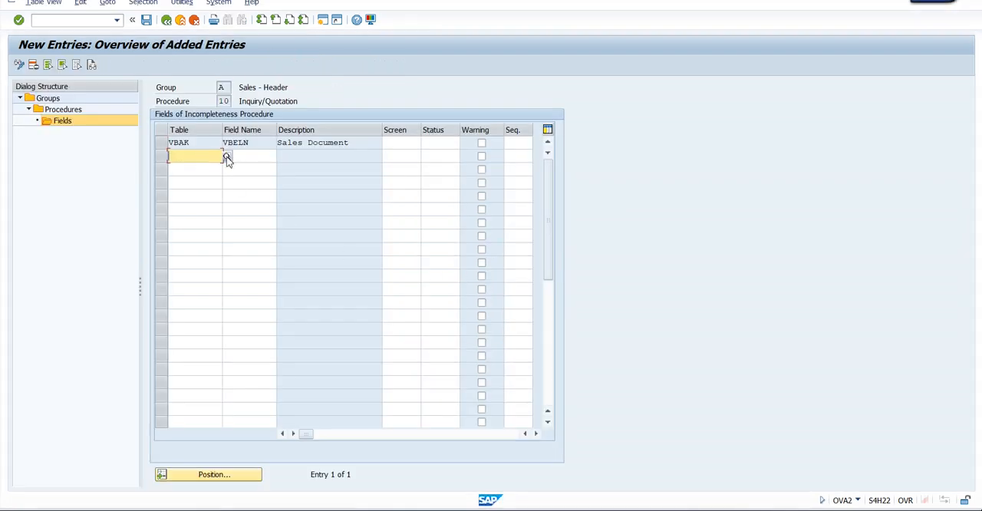
left_click(228, 158)
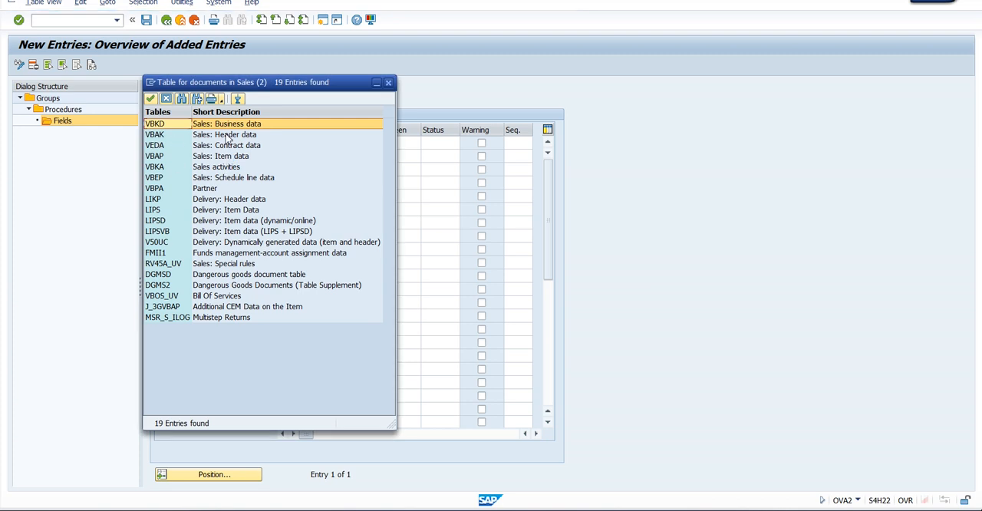
double_click(227, 135)
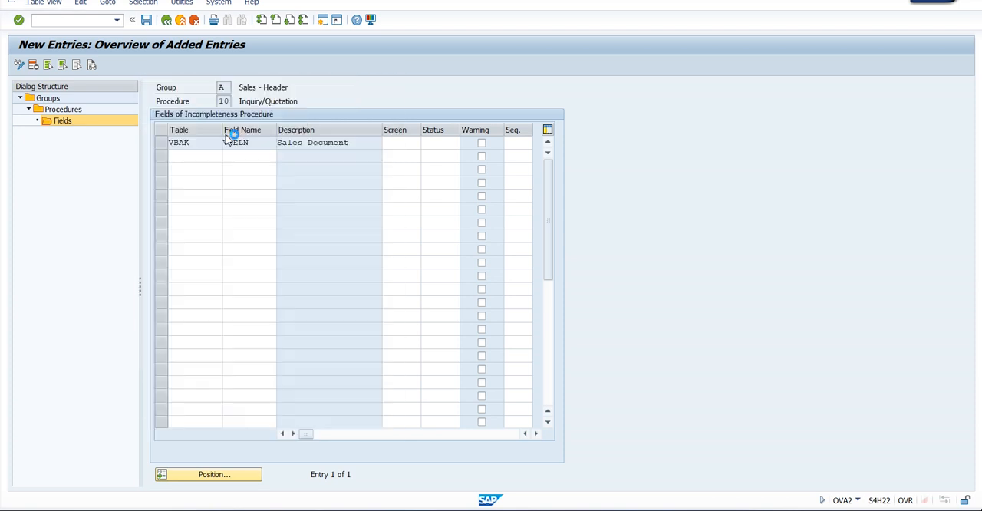
left_click(247, 157)
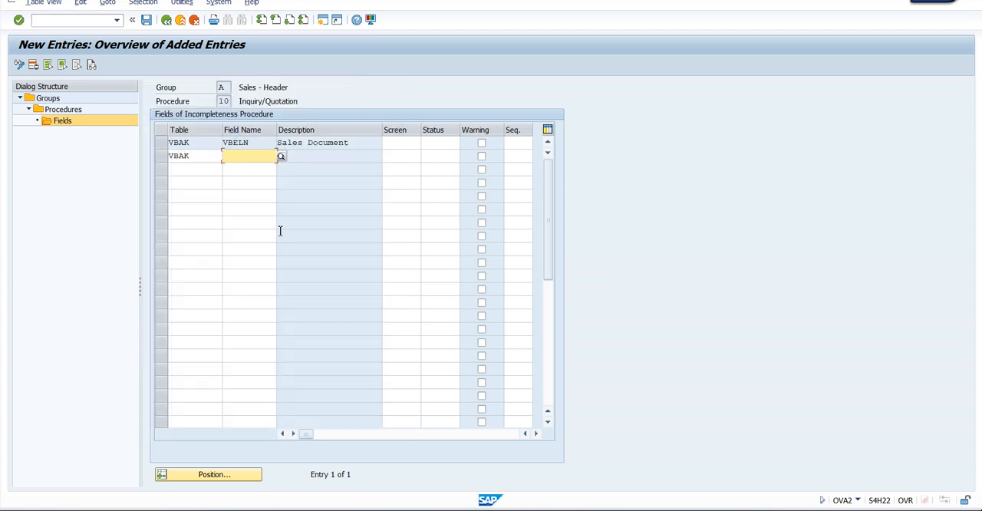
Copy the Sales Office technical name VKBUR from the table display into the second row's field name and confirm the entry
key("alt+Tab")
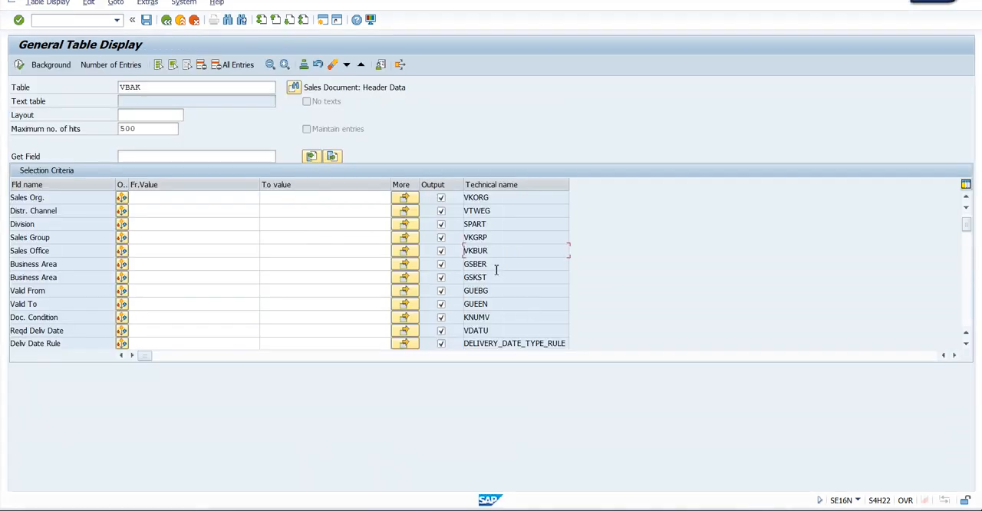
left_click_drag(496, 250, 465, 252)
key("ctrl+c")
key("alt+Tab")
key("ctrl+v")
key("Return")
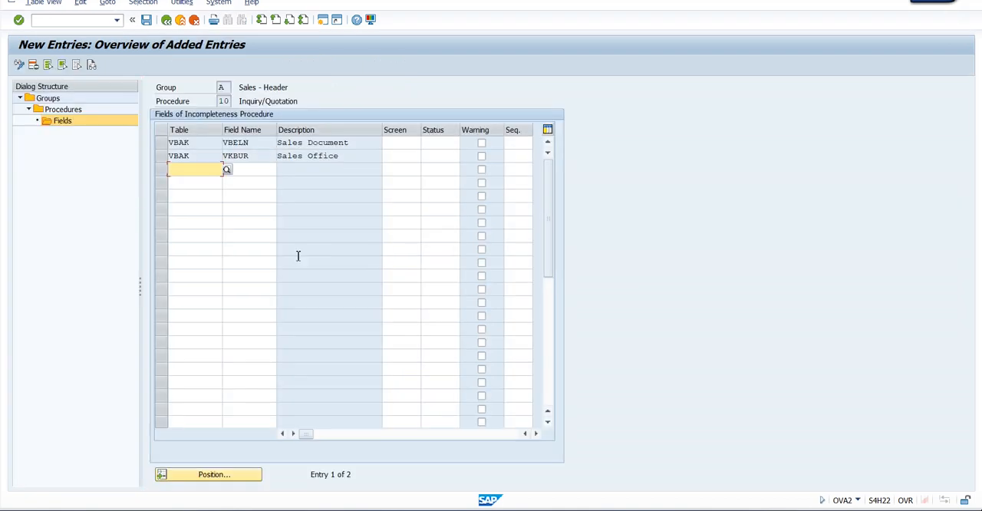
left_click(354, 159)
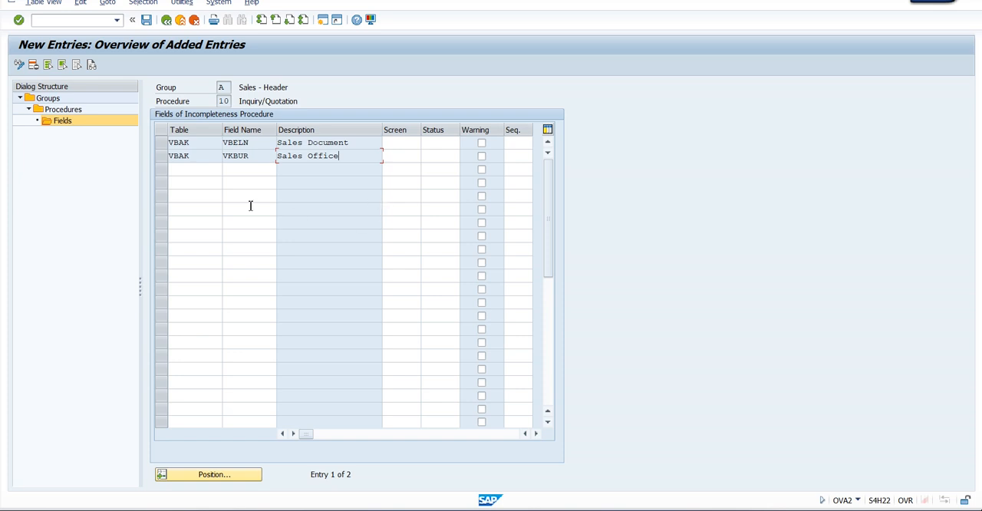
Return to the incompleteness groups overview and open the procedures of group B (Sales - Item)
left_click(168, 21)
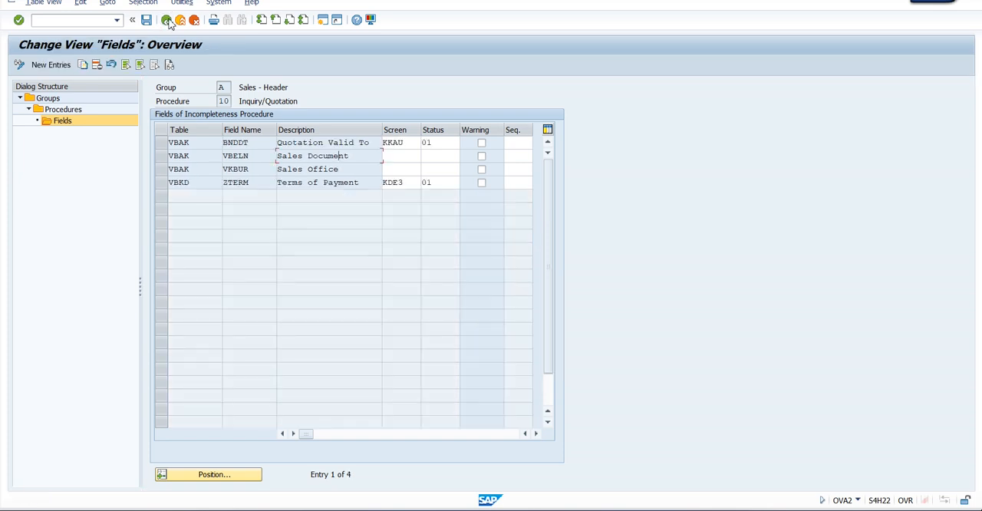
left_click(168, 22)
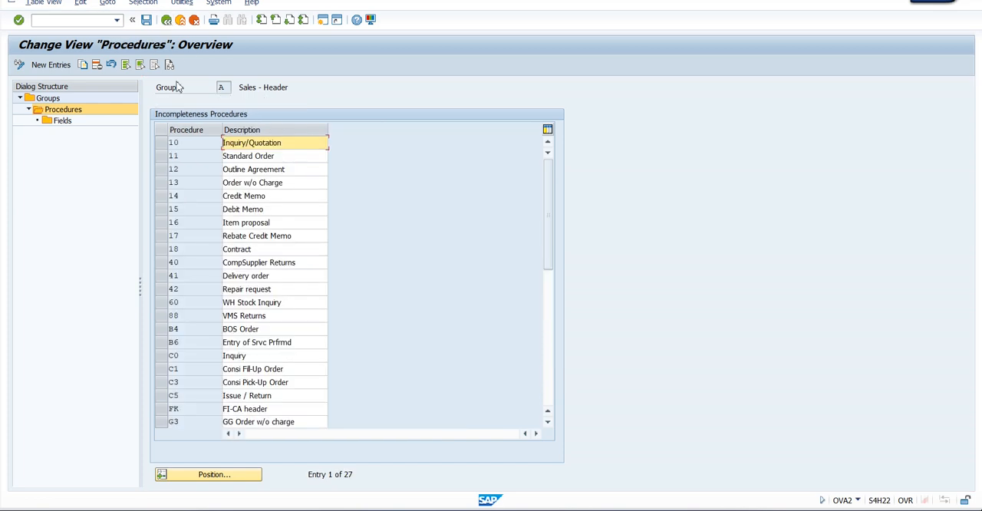
left_click(166, 20)
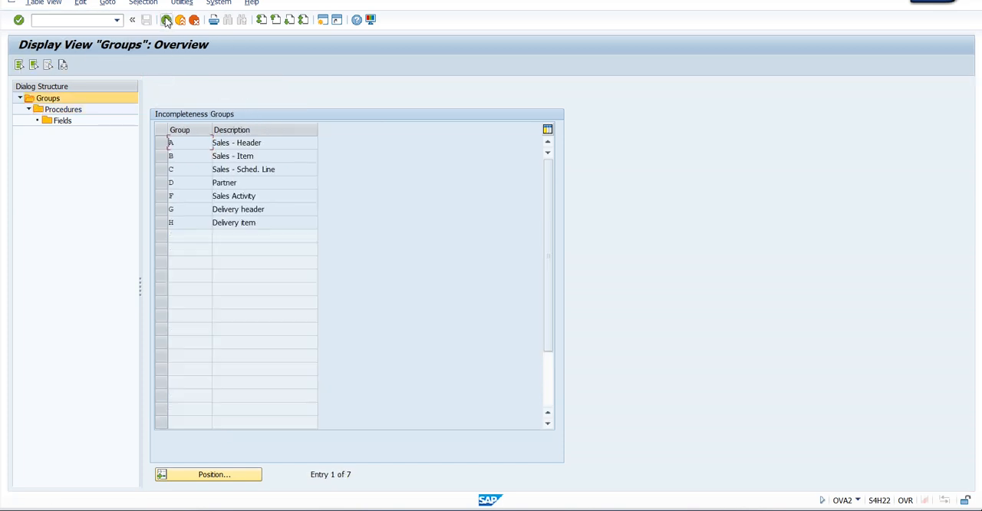
left_click(161, 156)
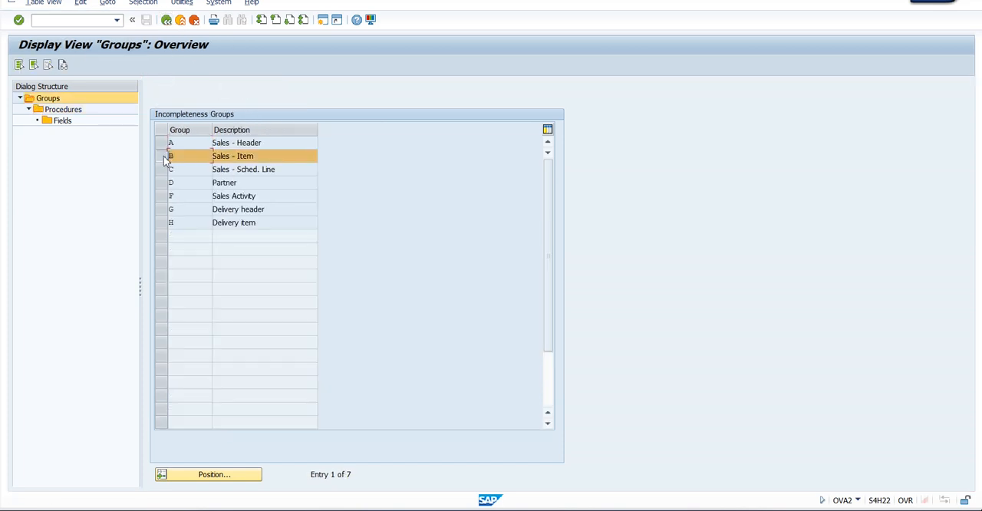
double_click(61, 110)
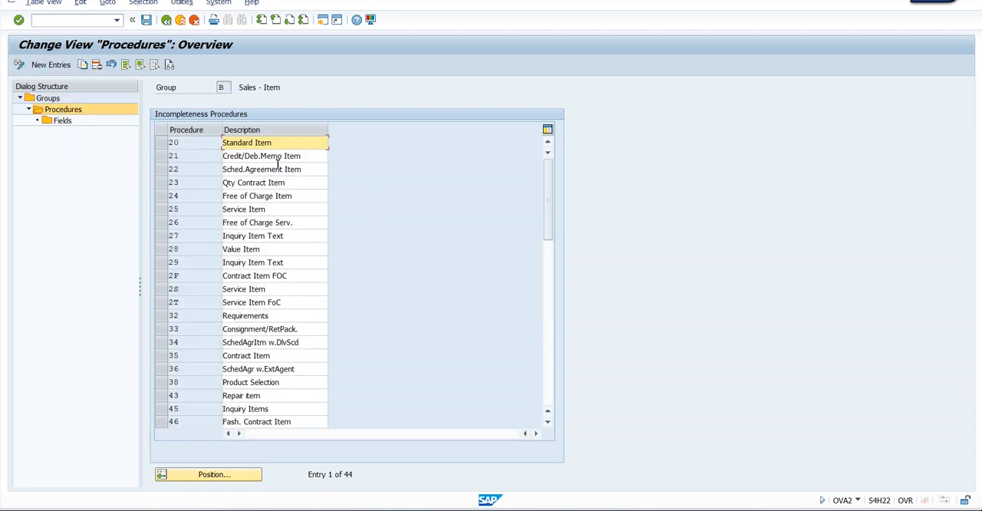
Open the fields of item procedure 20 (Standard Item) and review them, including Gross Weight and Incoterms
left_click(161, 145)
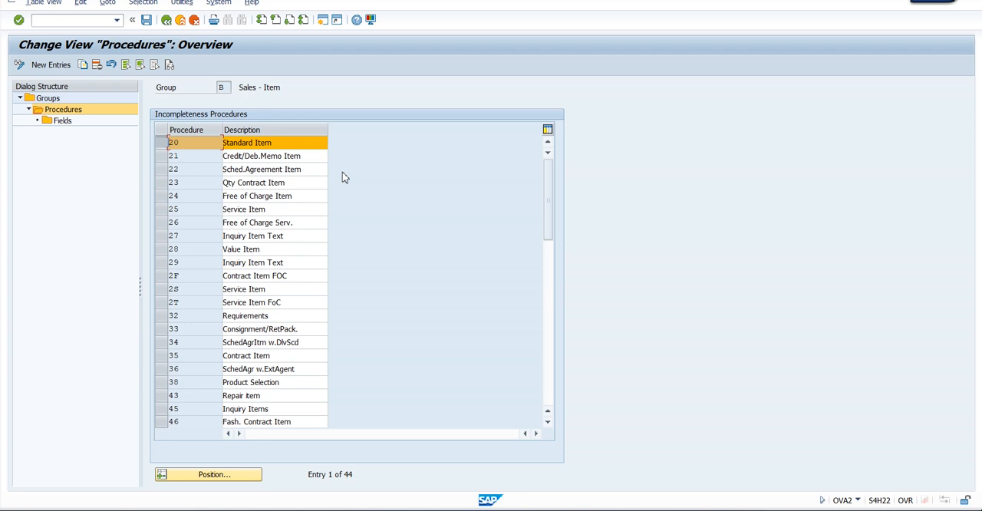
double_click(63, 121)
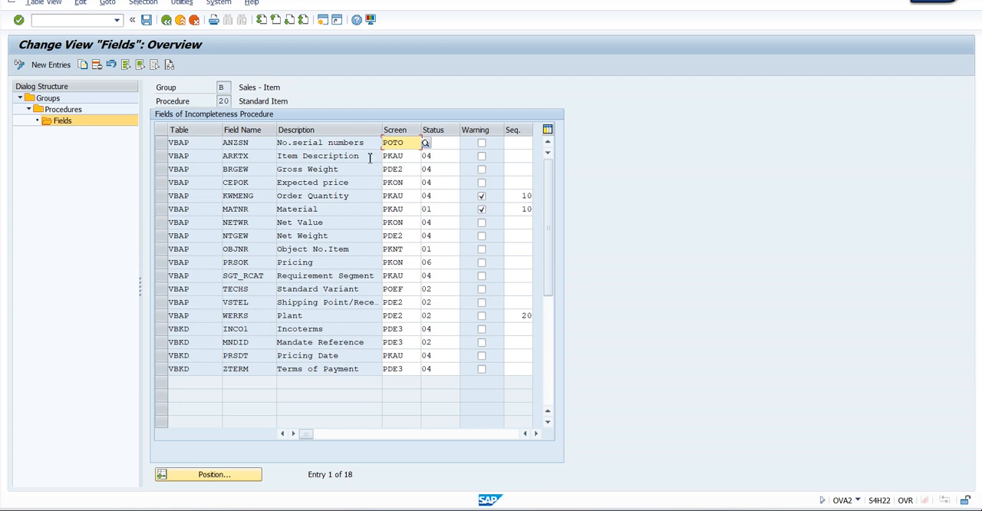
left_click(346, 170)
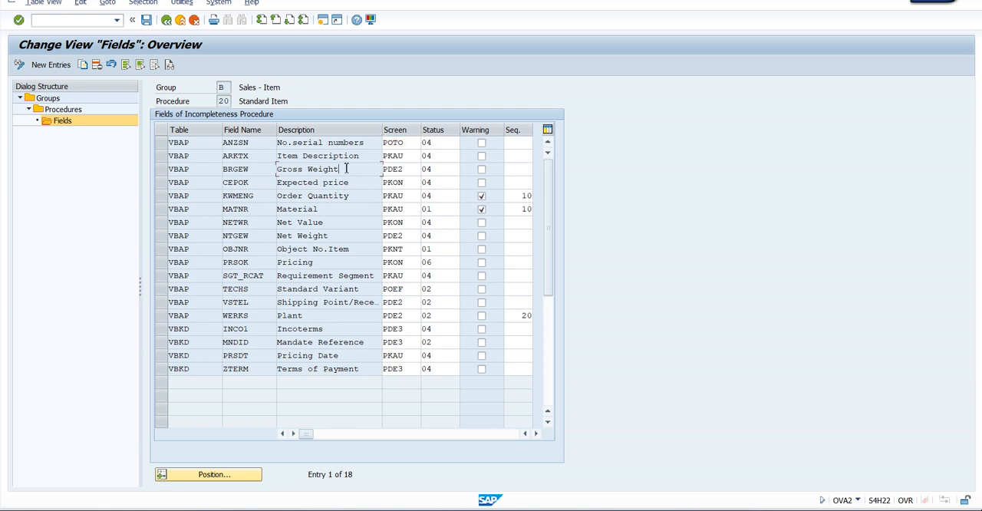
left_click(333, 330)
Leave the incompleteness procedure definition without saving the changes and return to the customizing structure
left_click(166, 20)
left_click(166, 20)
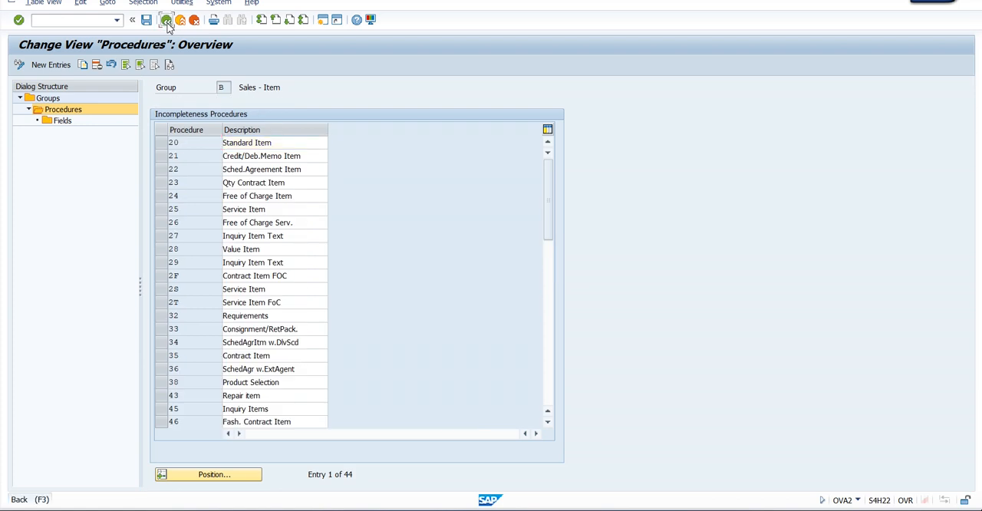
left_click(167, 20)
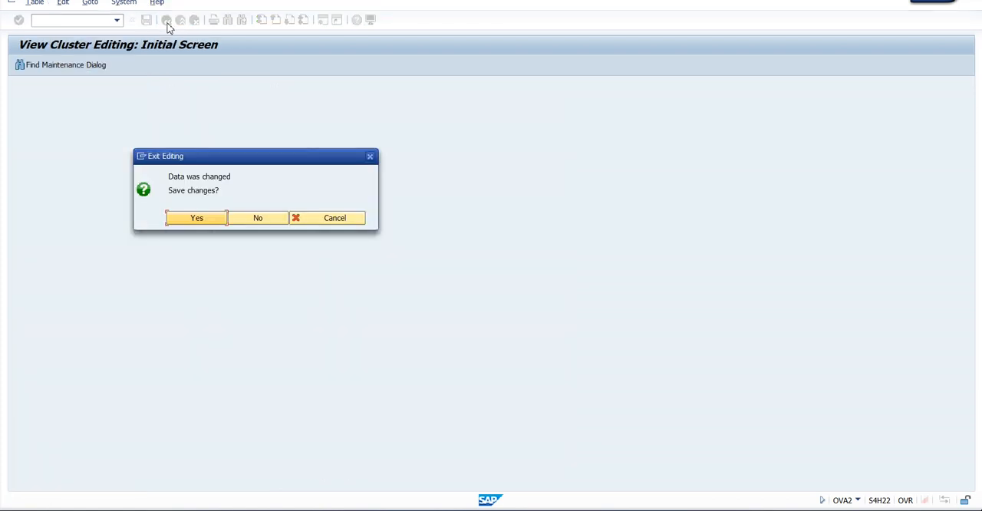
left_click(253, 221)
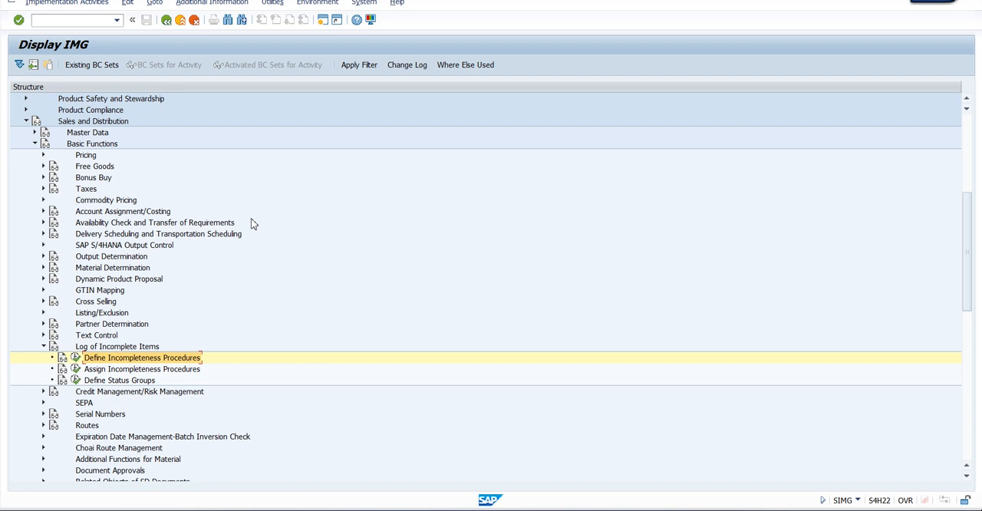
Open the assignment of incompleteness procedures to item categories in the Log of Incomplete Items customizing
left_click(76, 370)
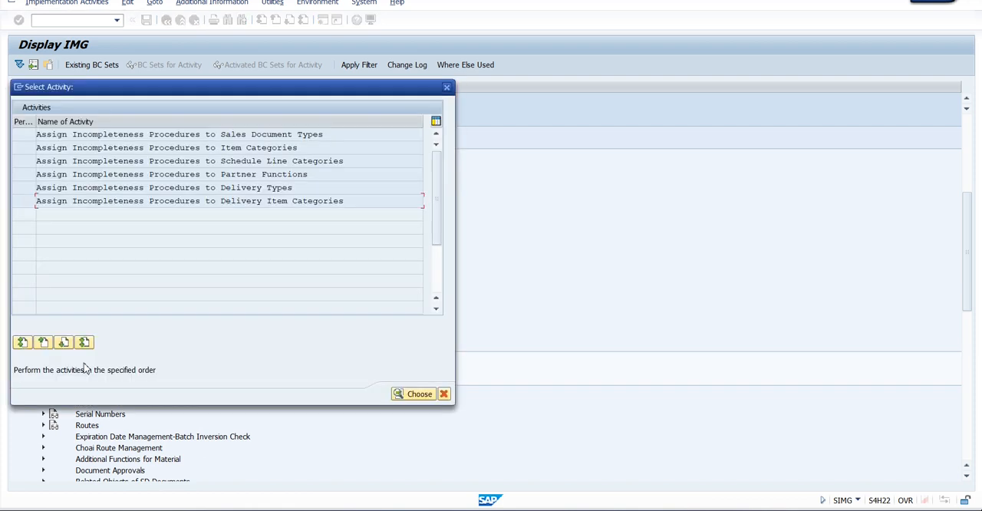
left_click(259, 147)
left_click(235, 134)
double_click(236, 149)
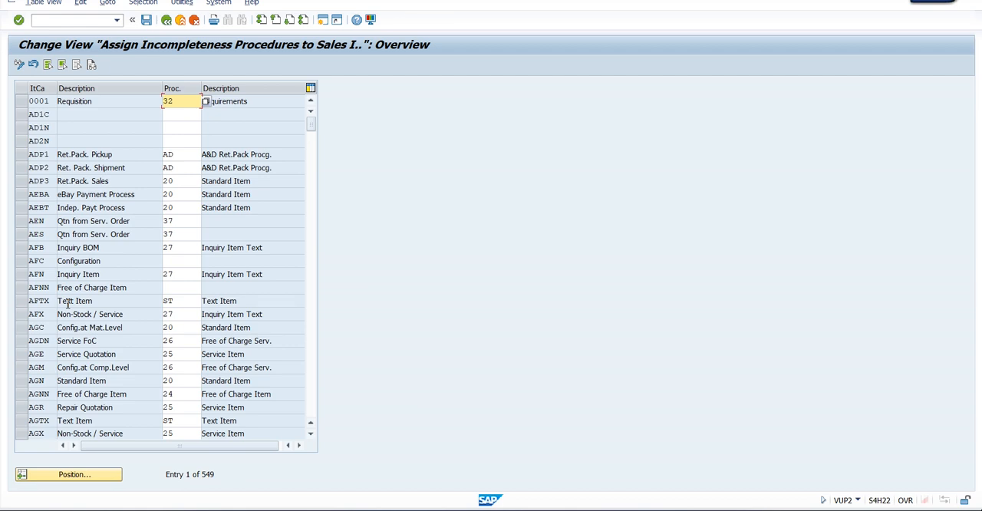
Remove the incompleteness procedure from item category AGN (Standard Item) and save the change under the proposed customizing request
left_click(22, 381)
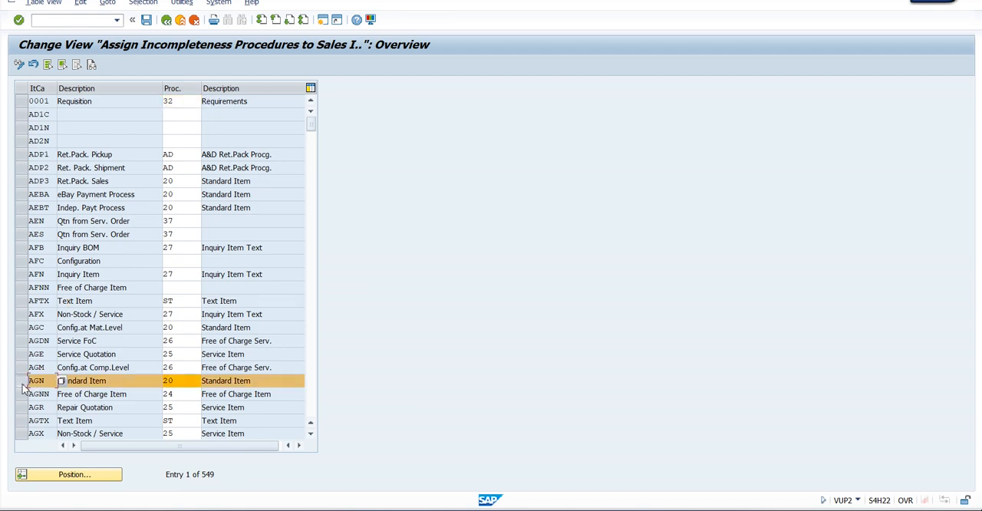
left_click(184, 384)
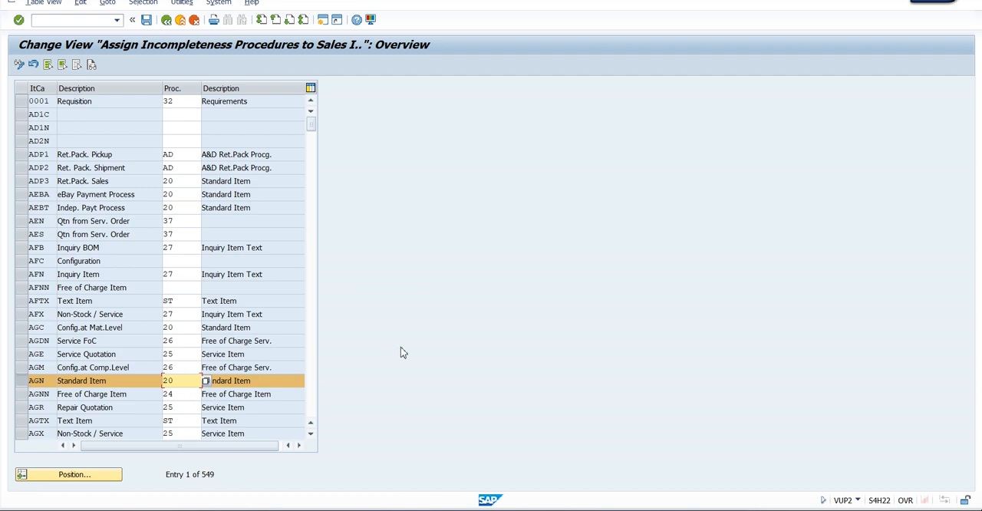
key("BackSpace")
key("BackSpace")
key("Return")
left_click(21, 381)
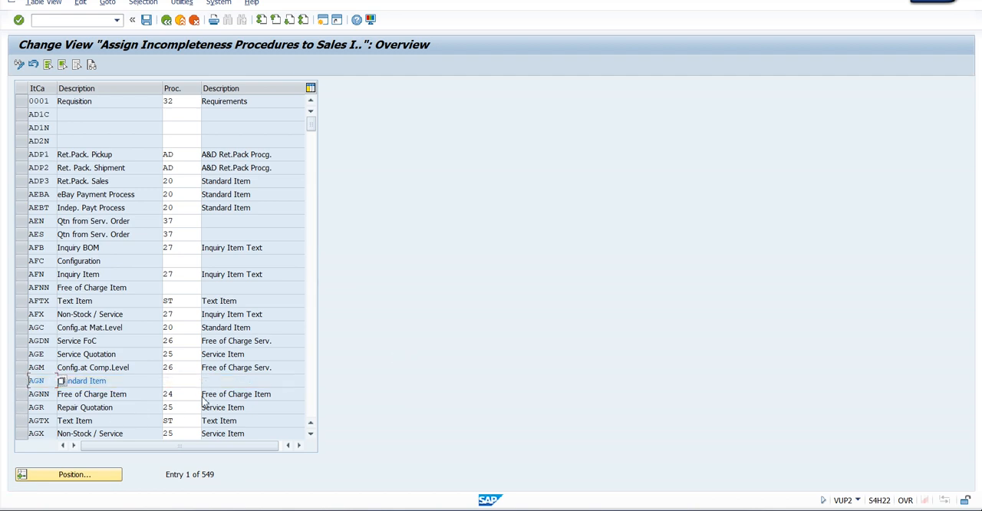
left_click(188, 382)
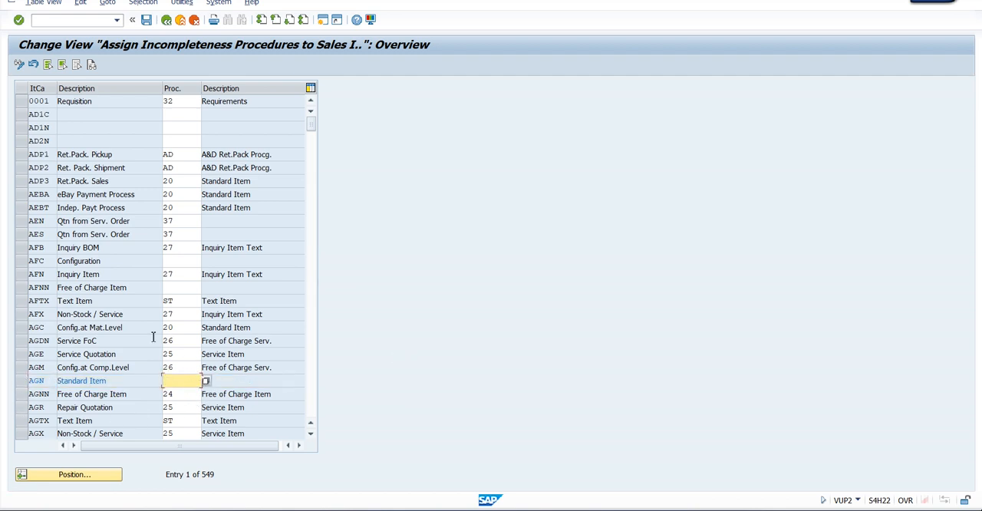
left_click(146, 19)
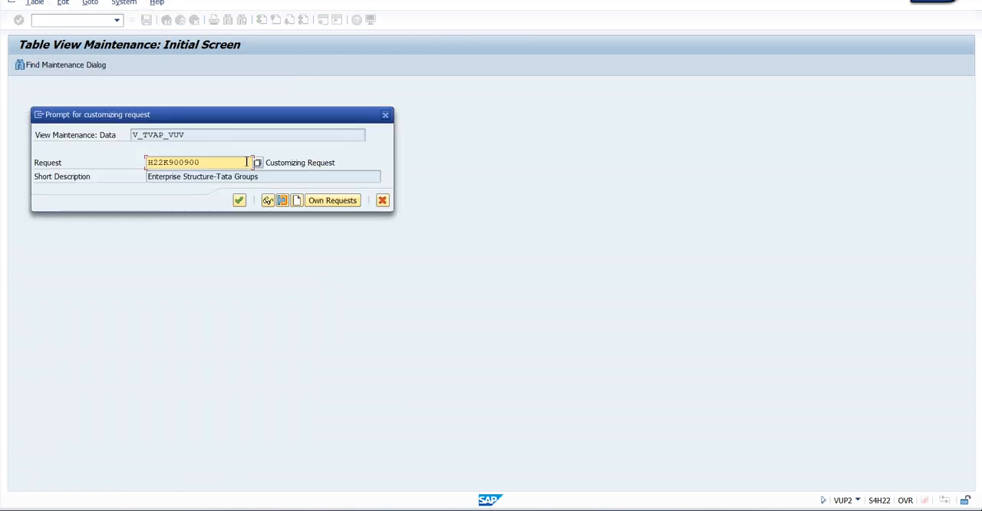
left_click(239, 200)
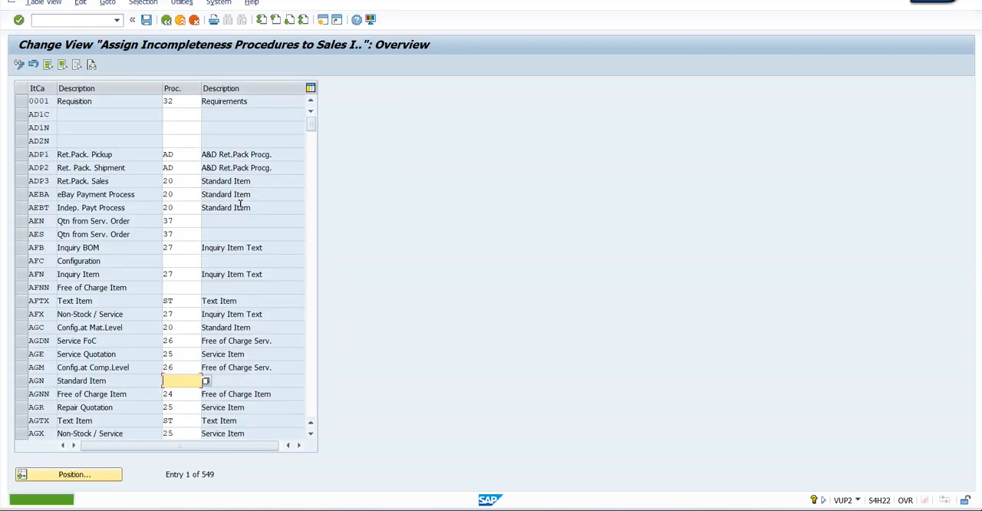
Switch to the quotation session, restart transaction VA21 and open a new quotation of type TQT
key("alt+Tab")
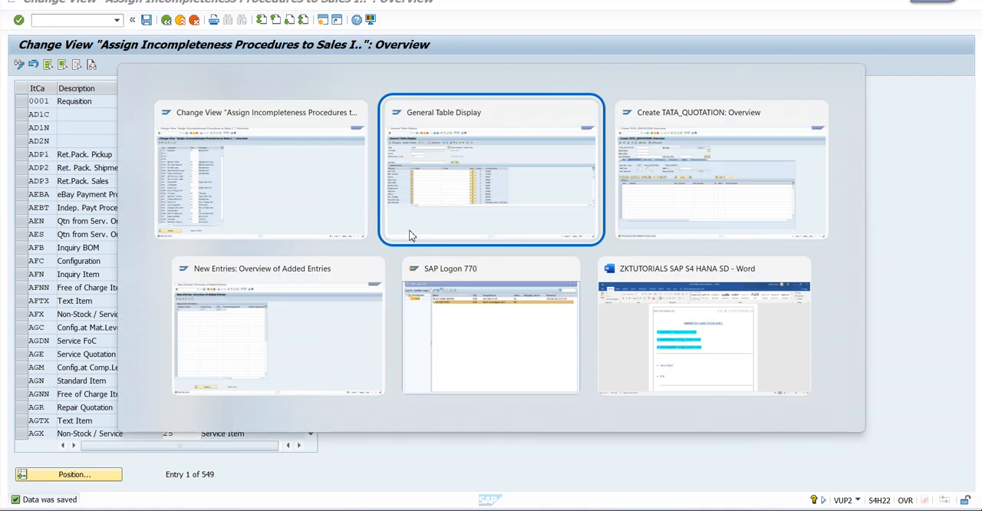
key("alt+Tab")
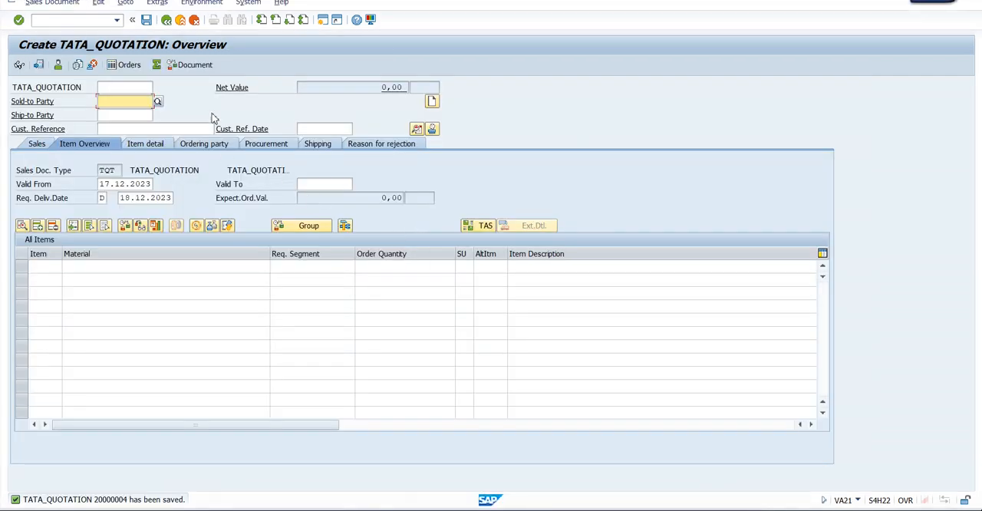
left_click(182, 20)
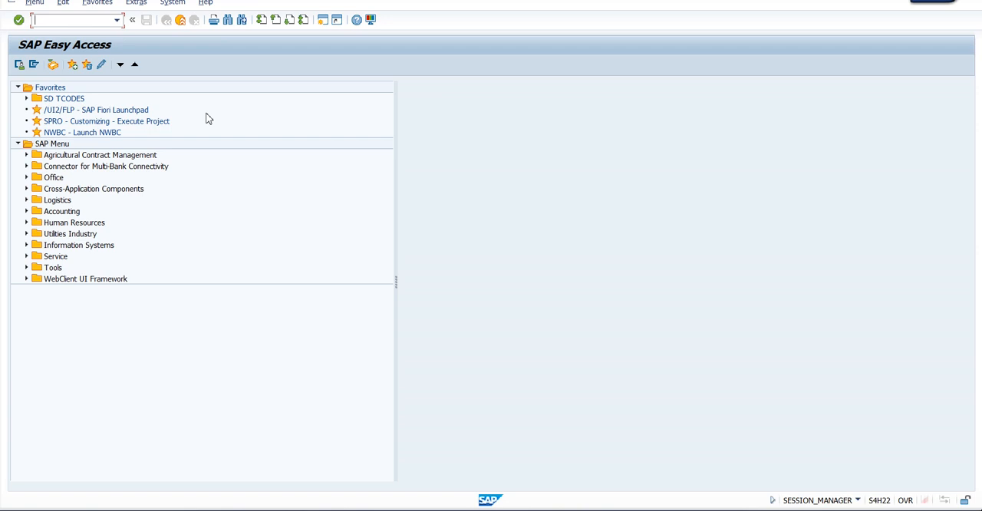
type("va21")
key("Return")
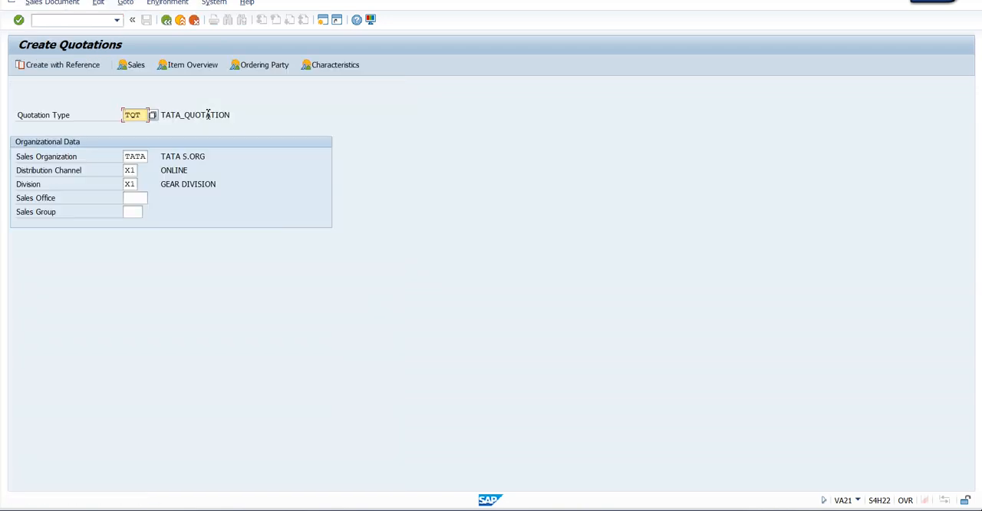
key("Return")
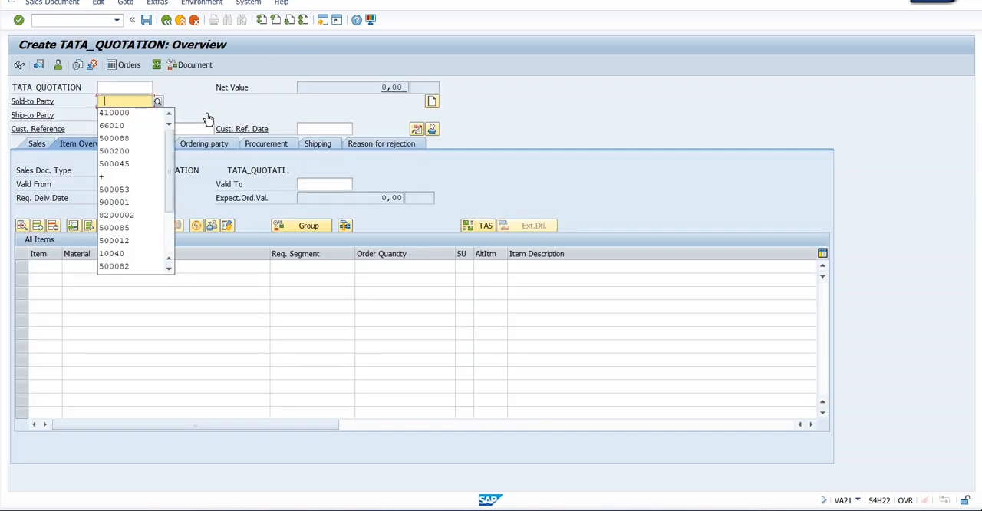
key("Return")
key("Return")
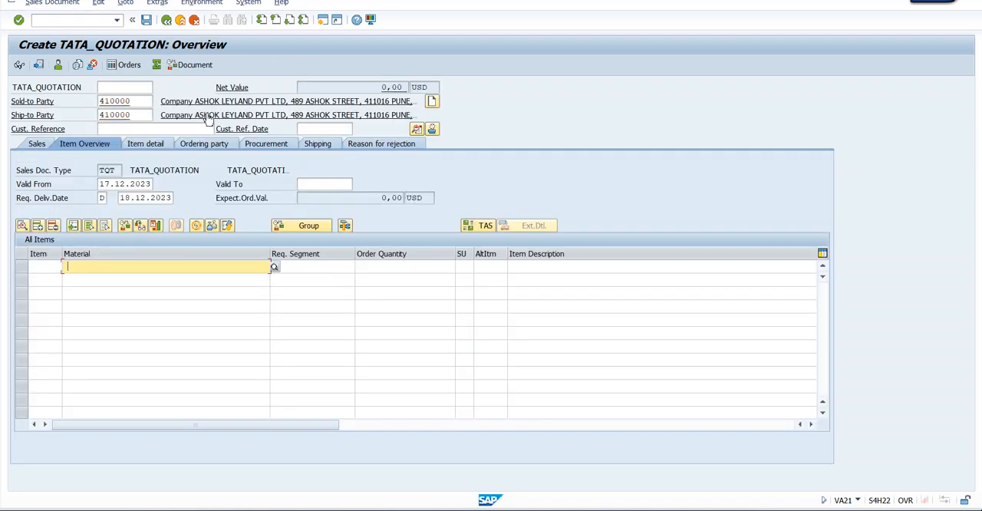
key("Return")
key("Tab")
key("Tab")
type("1")
key("Return")
key("Return")
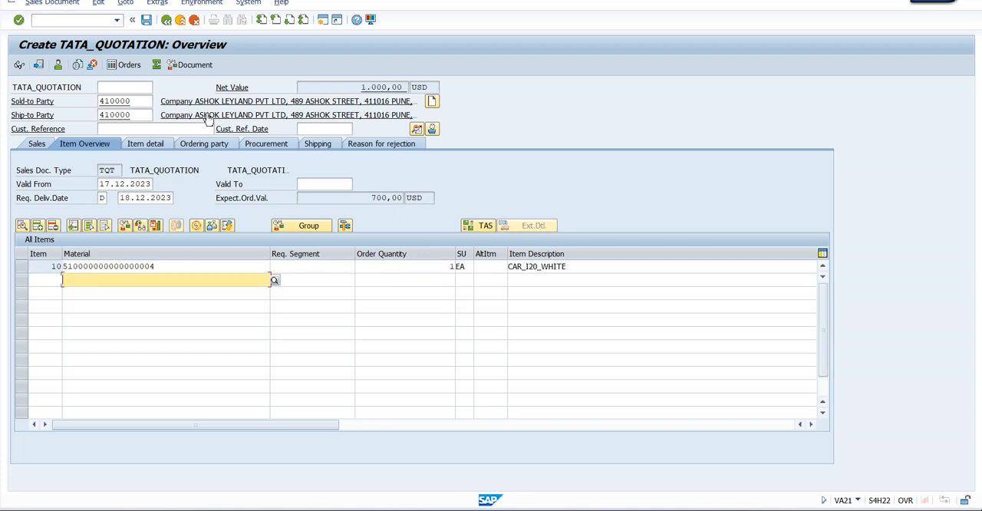
Set the quotation's Valid To date to 17.01.2024
left_click(324, 184)
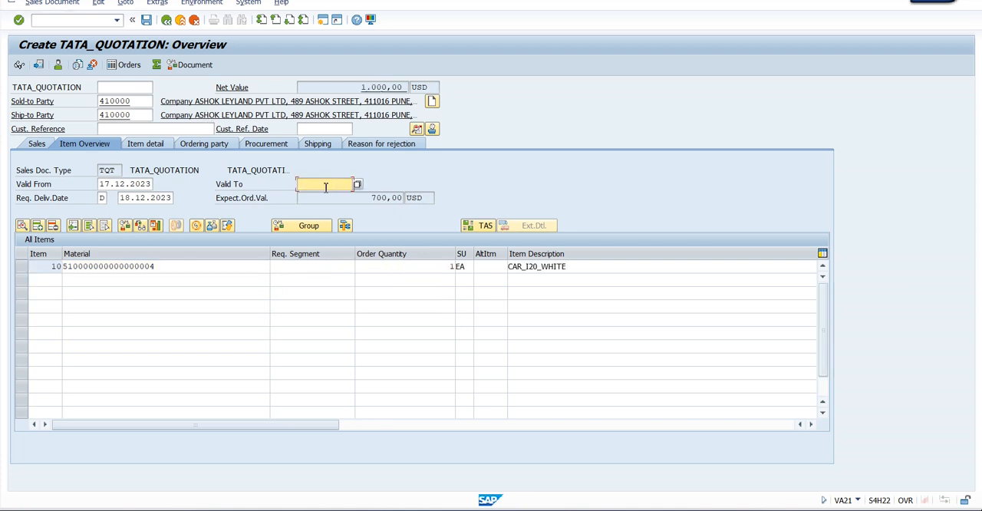
left_click(321, 197)
key("Return")
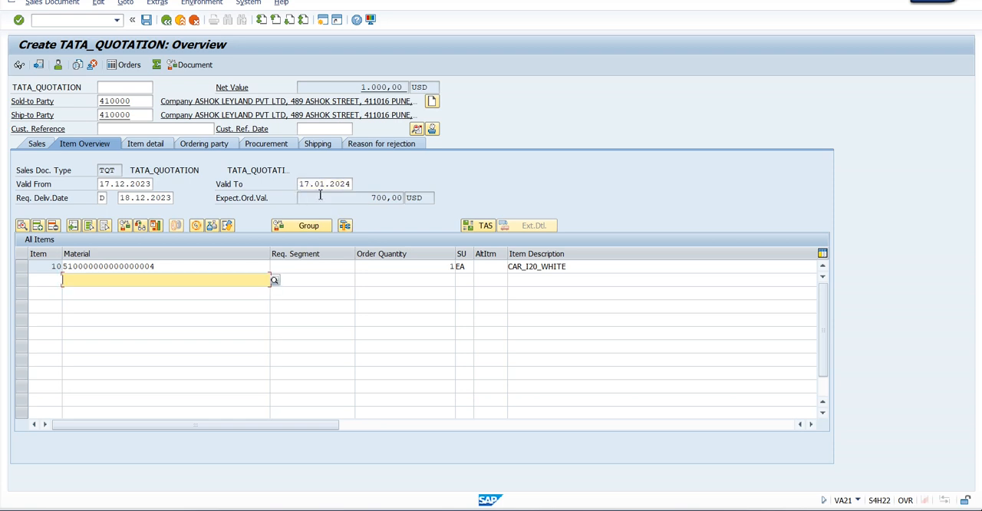
Open the shipping data of item 10 and set its plant to 0002 after trying plant 1000
double_click(179, 266)
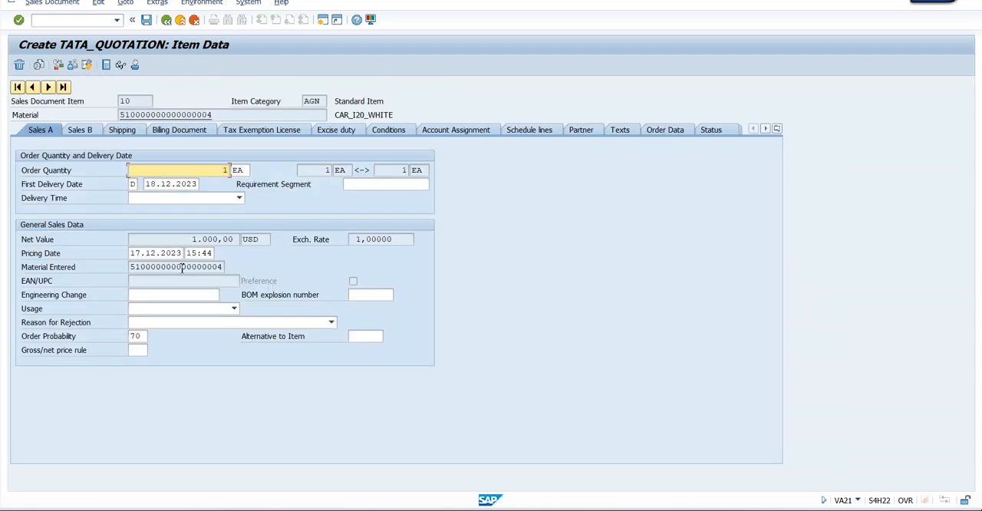
left_click(123, 130)
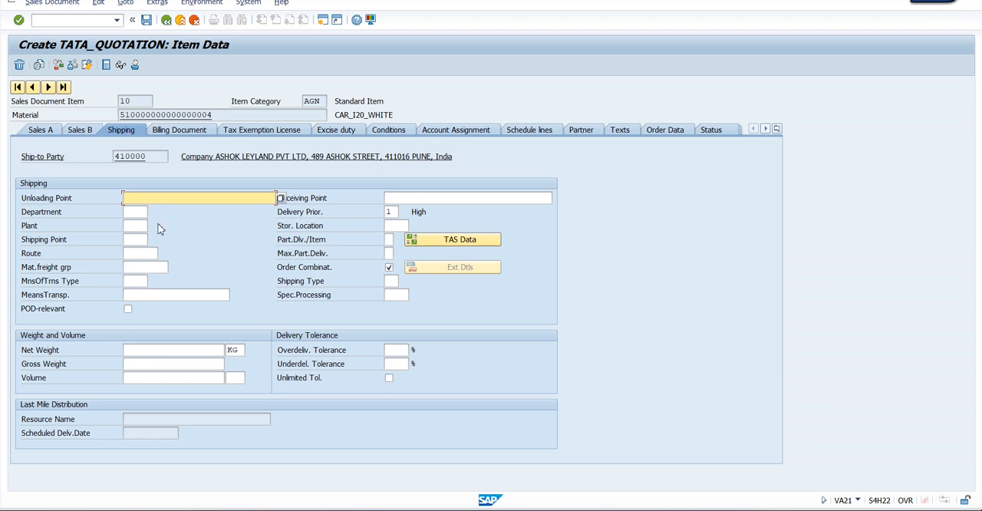
left_click(138, 225)
type("1000")
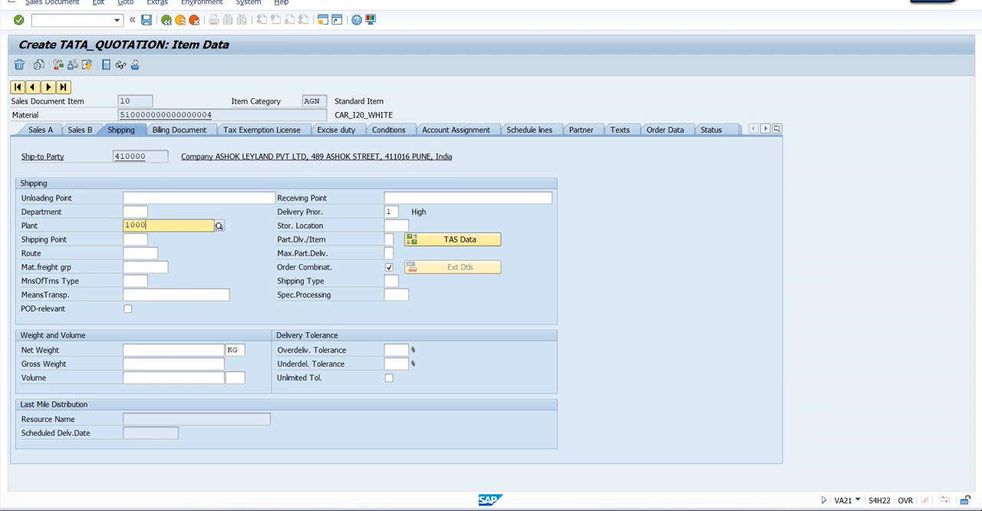
key("Return")
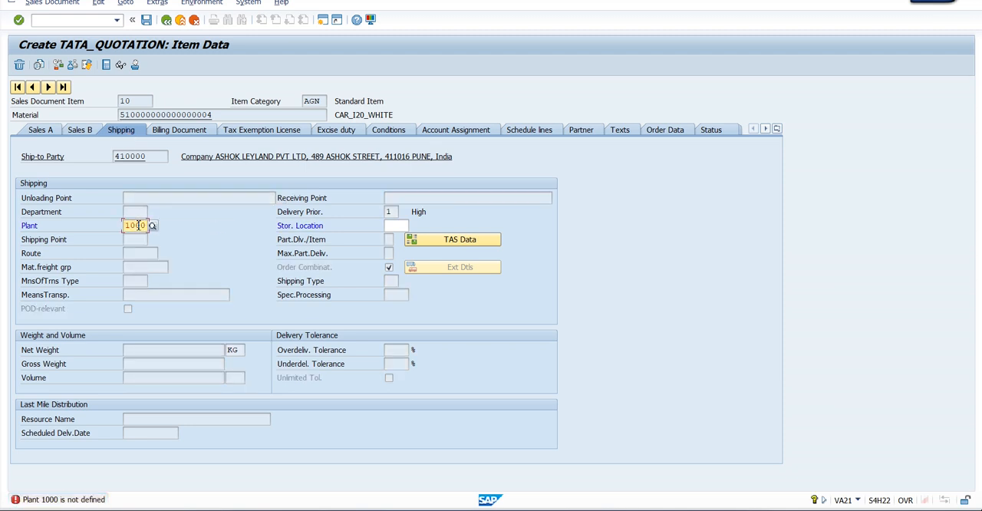
type("0002")
key("Return")
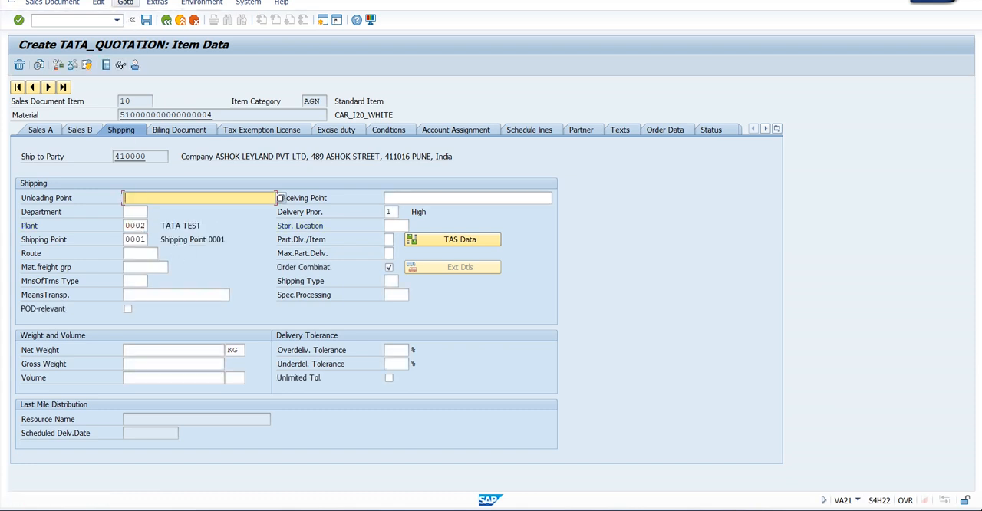
Run the incompleteness check on the quotation and exit it without saving
left_click(99, 2)
left_click(134, 132)
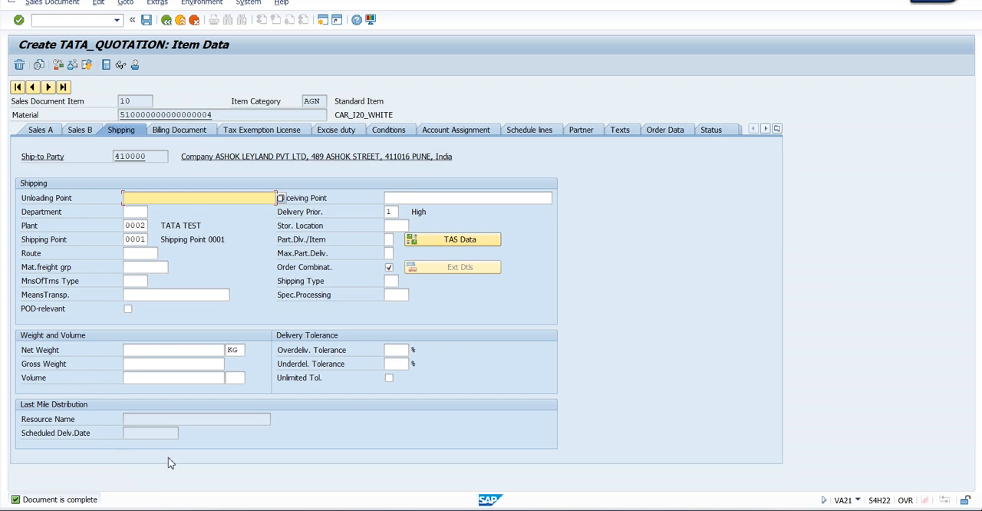
left_click(180, 19)
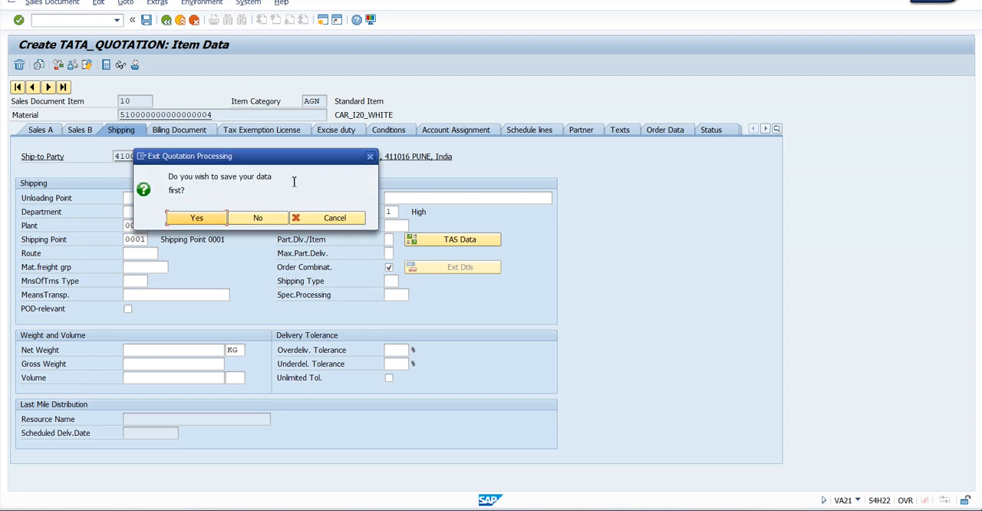
left_click(258, 218)
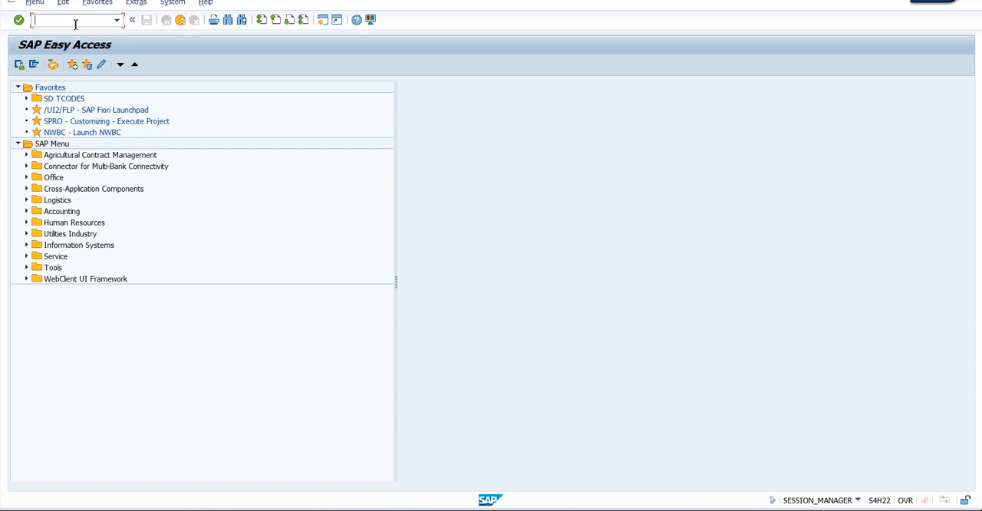
Display the document flow of the proposed quotation in transaction VA22 and examine the statuses of the TATA_INQUIRY and TATA_QUOTATION documents
type("va22")
key("Return")
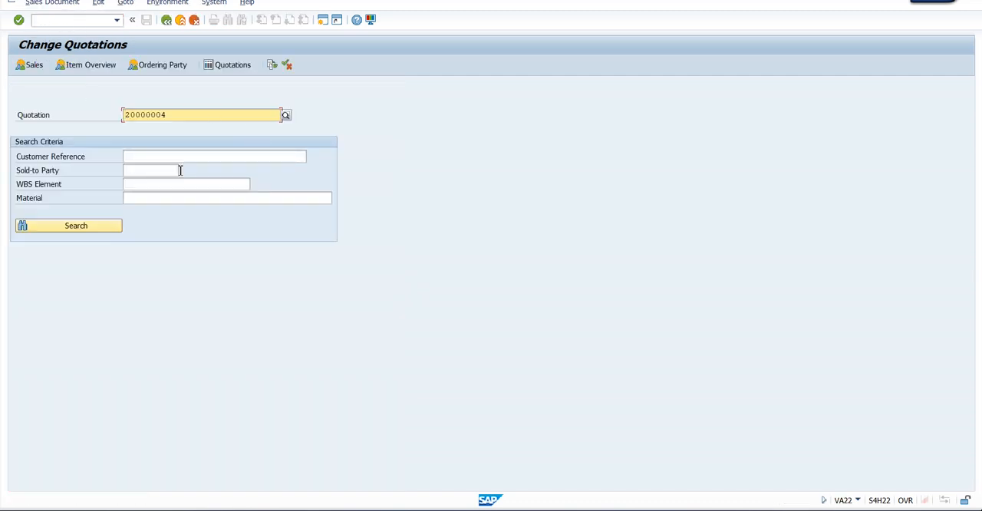
left_click(272, 65)
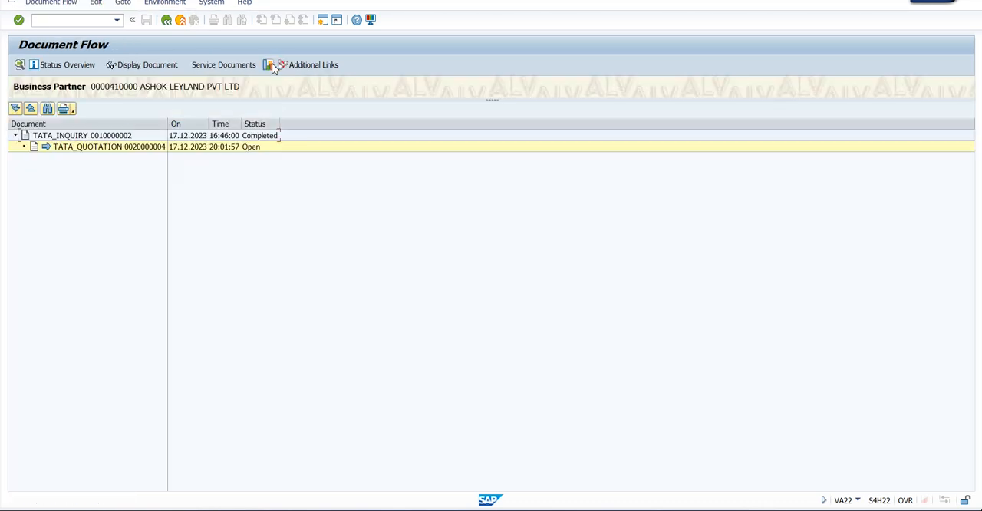
left_click_drag(168, 123, 196, 123)
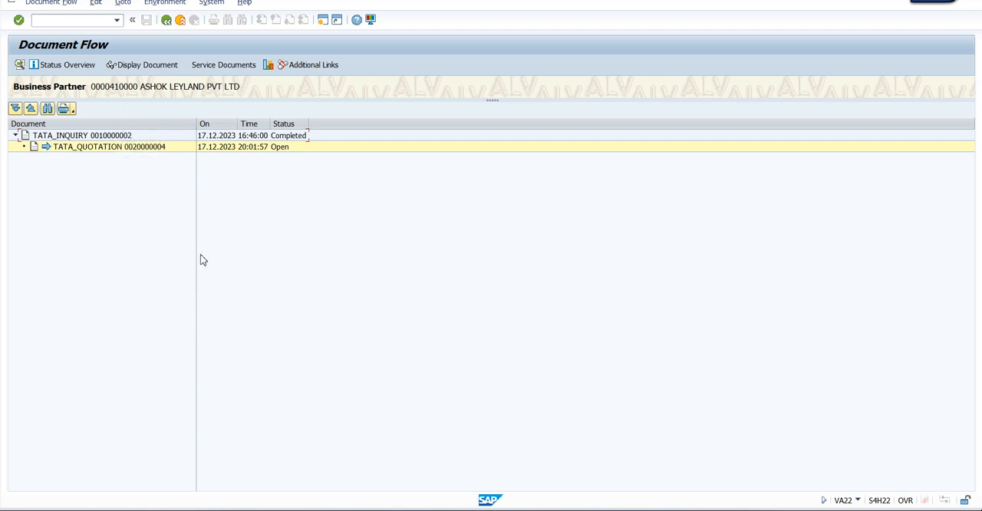
left_click(97, 138)
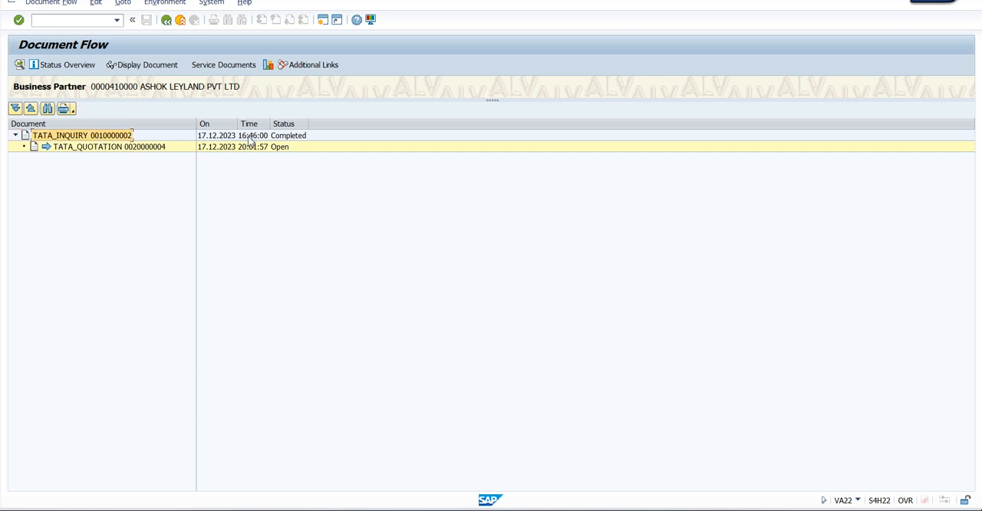
left_click(141, 152)
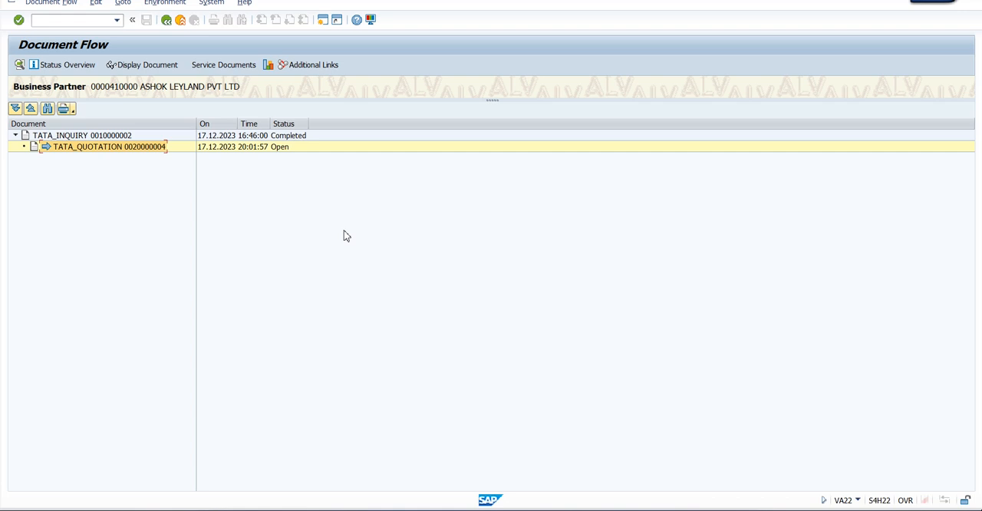
left_click(299, 138)
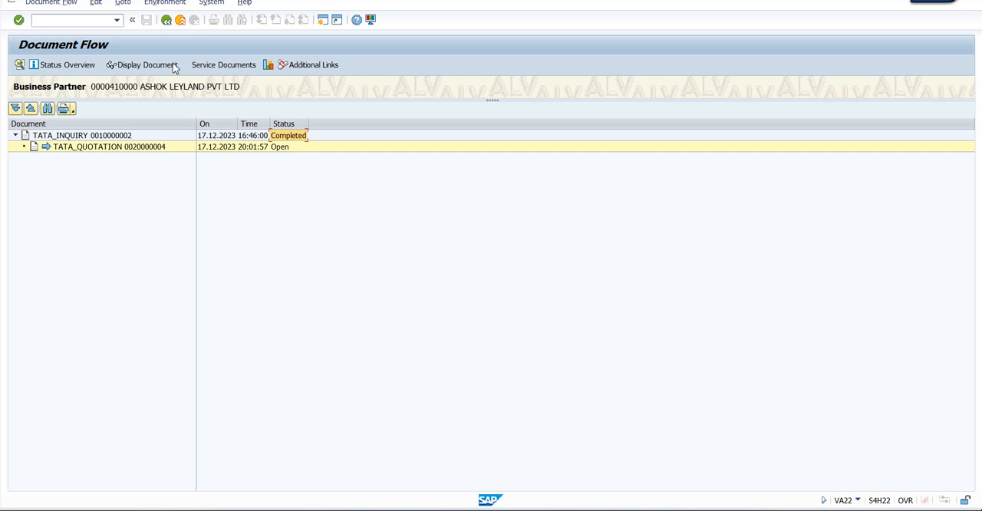
Leave the document flow, switch to Word and review the sales order transactions VA01, VA02 and VA03 in the Order to Cash Cycle notes
left_click(166, 25)
left_click(555, 510)
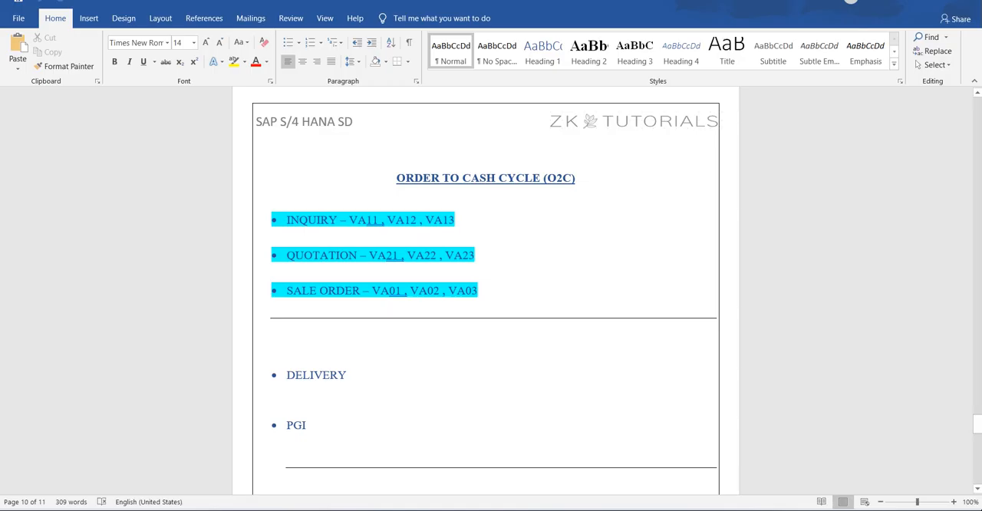
left_click(491, 294)
left_click_drag(287, 290, 493, 290)
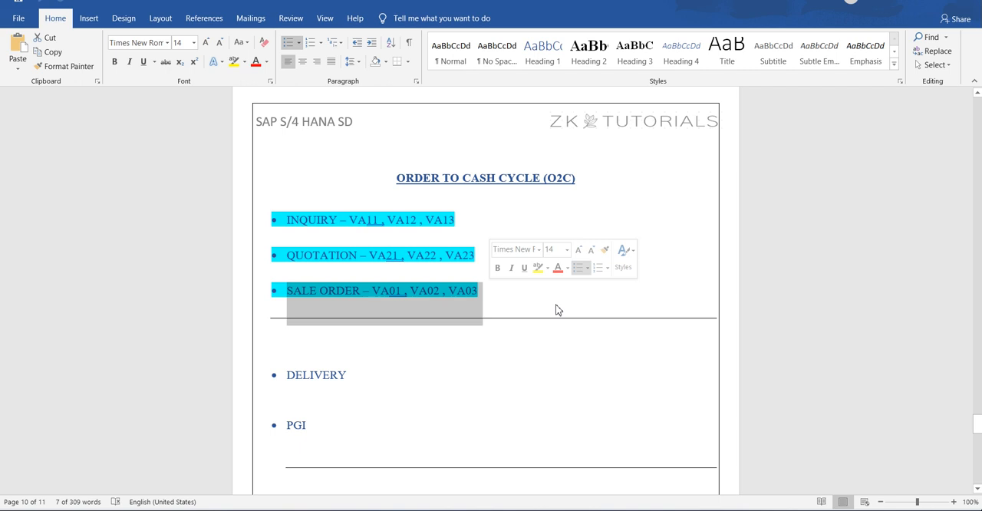
left_click(503, 306)
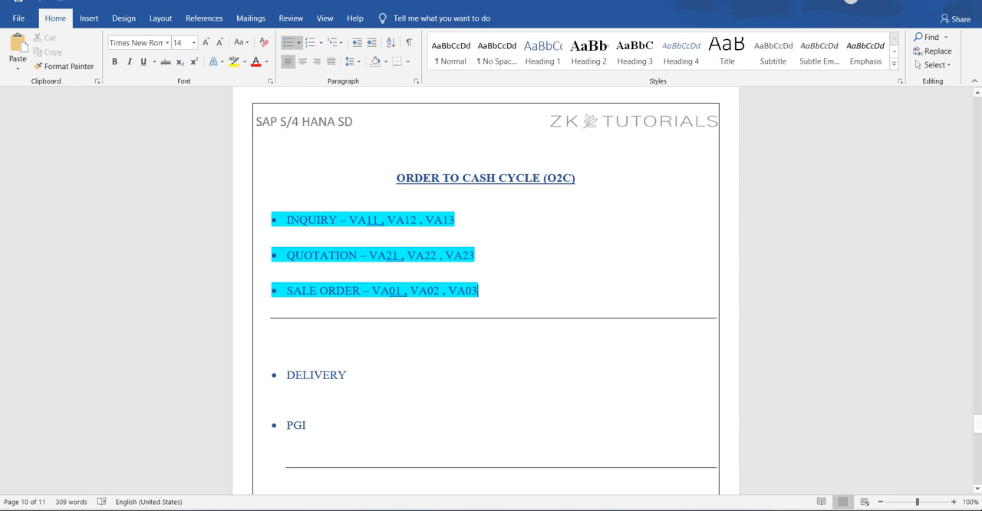
Switch back to the SAP session assigning incompleteness procedures to item categories and exit to the IMG structure, closing the activity selection
mouse_move(555, 506)
mouse_move(526, 471)
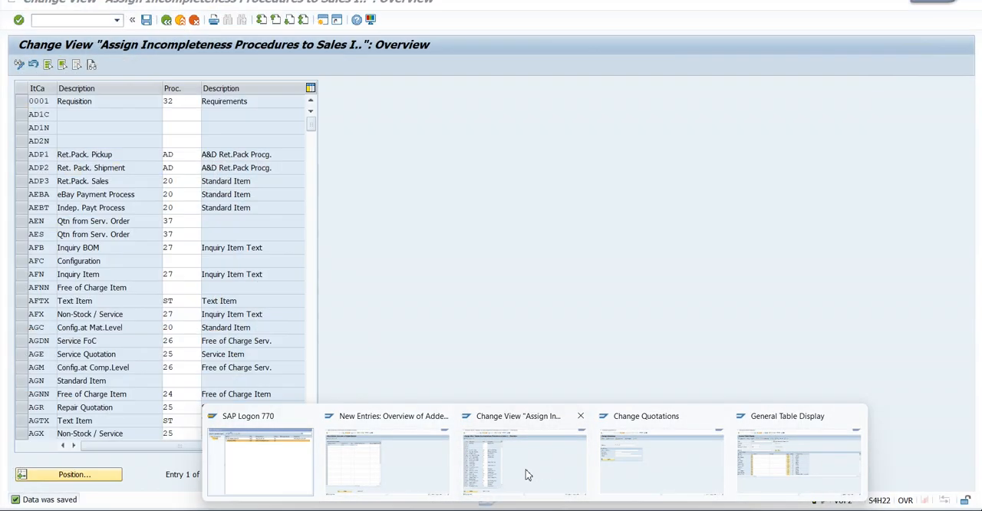
left_click(526, 476)
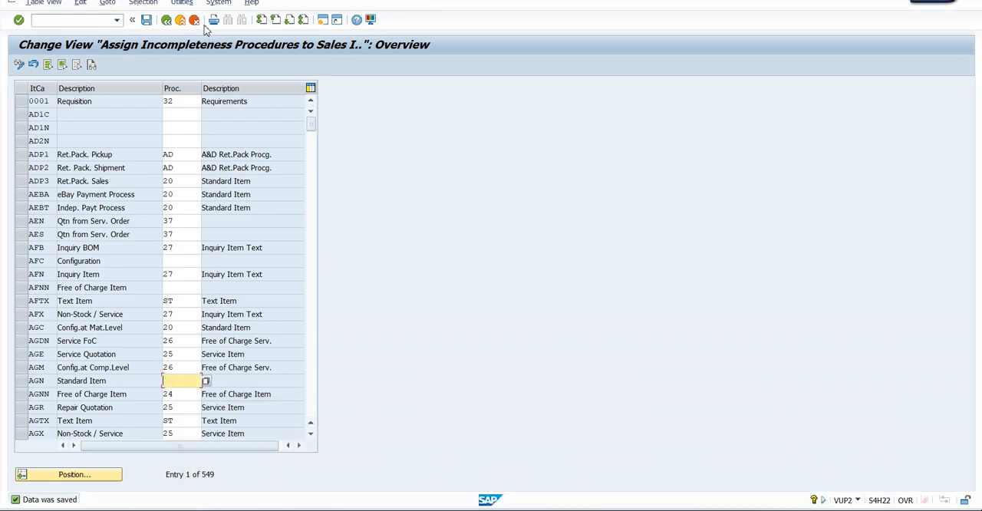
left_click(181, 21)
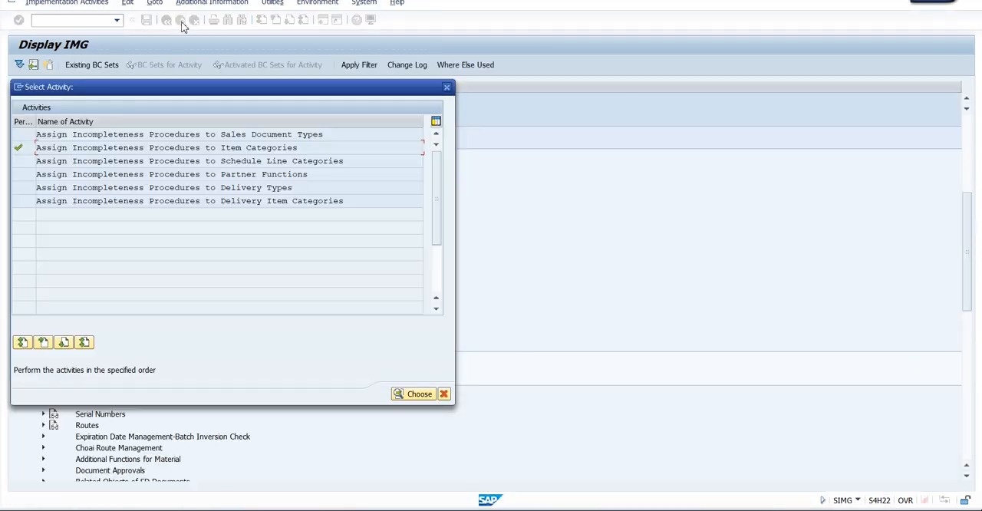
left_click(446, 87)
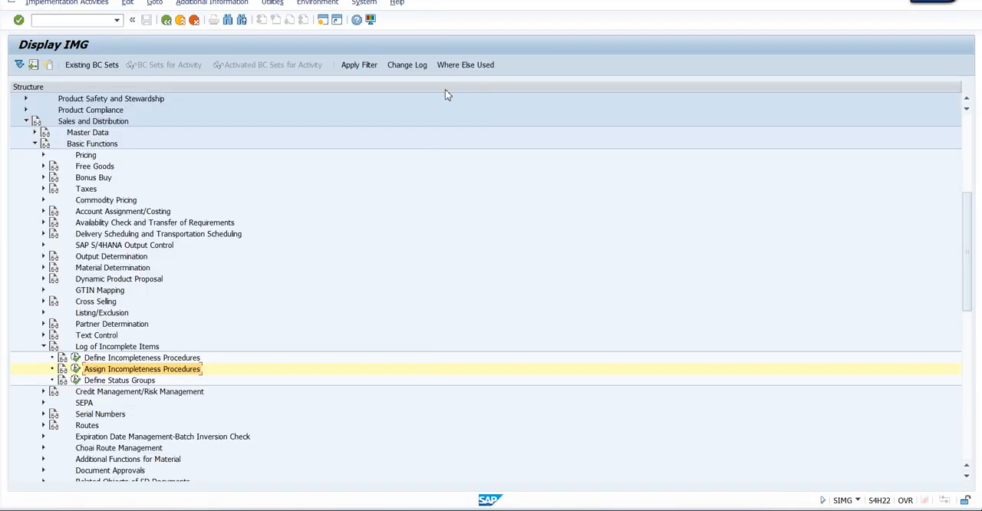
Collapse Basic Functions and open the activity Define Sales Document Types under Sales, Sales Documents, Sales Document Header
left_click(35, 143)
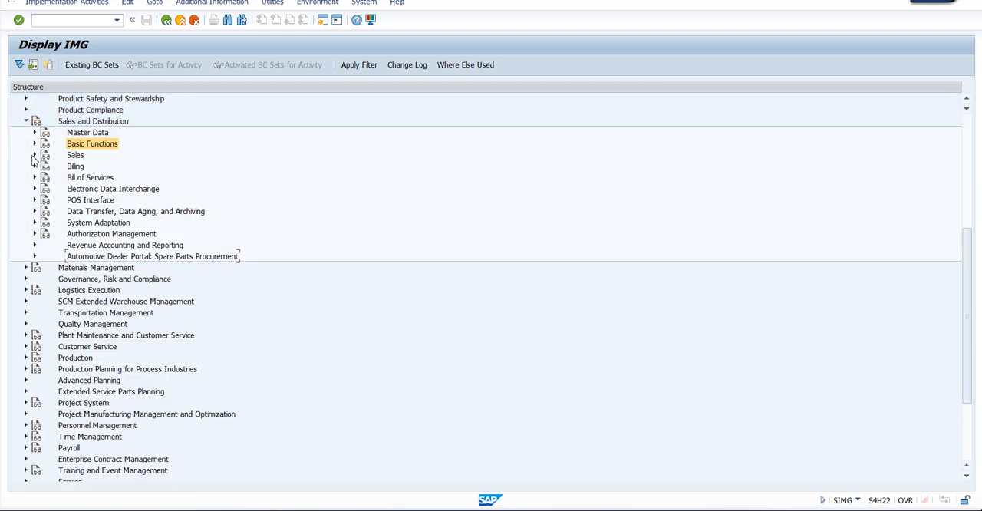
left_click(34, 155)
left_click(93, 167)
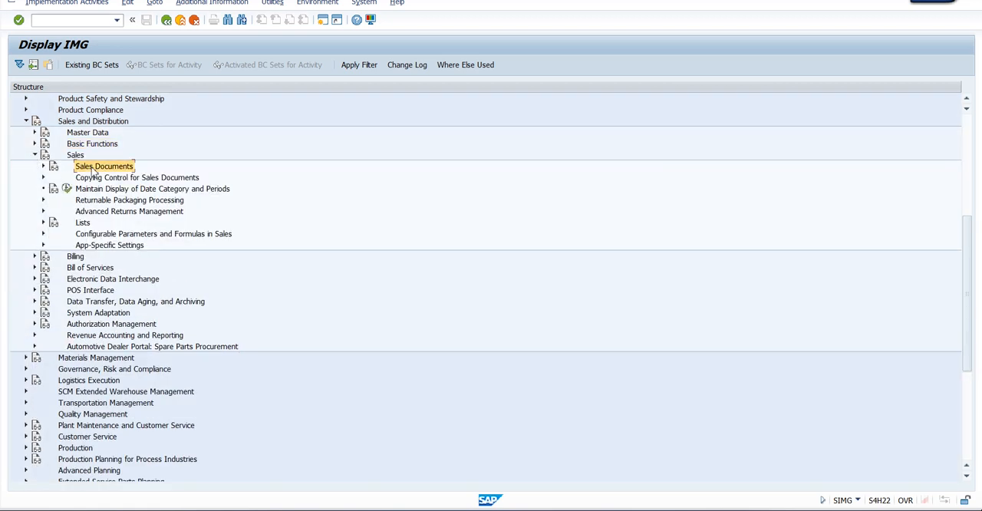
left_click(42, 167)
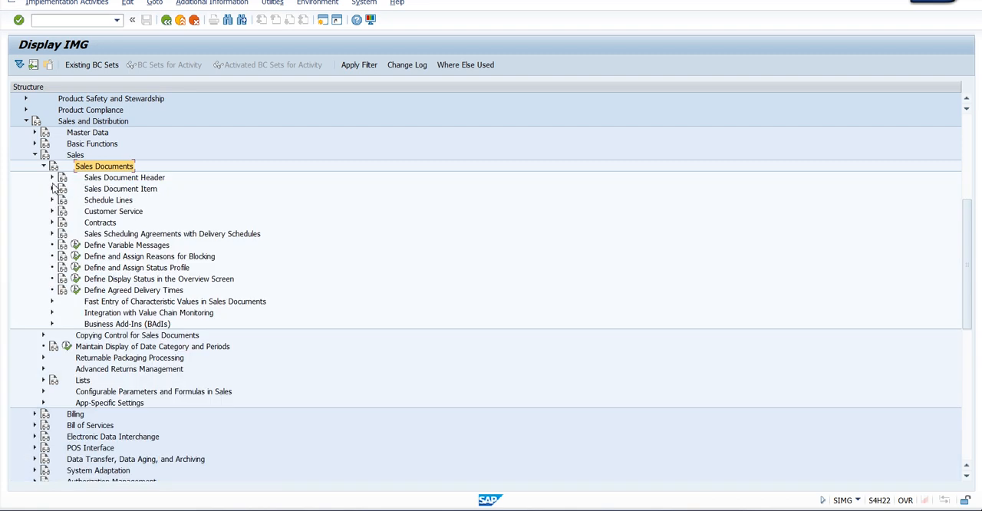
left_click(52, 177)
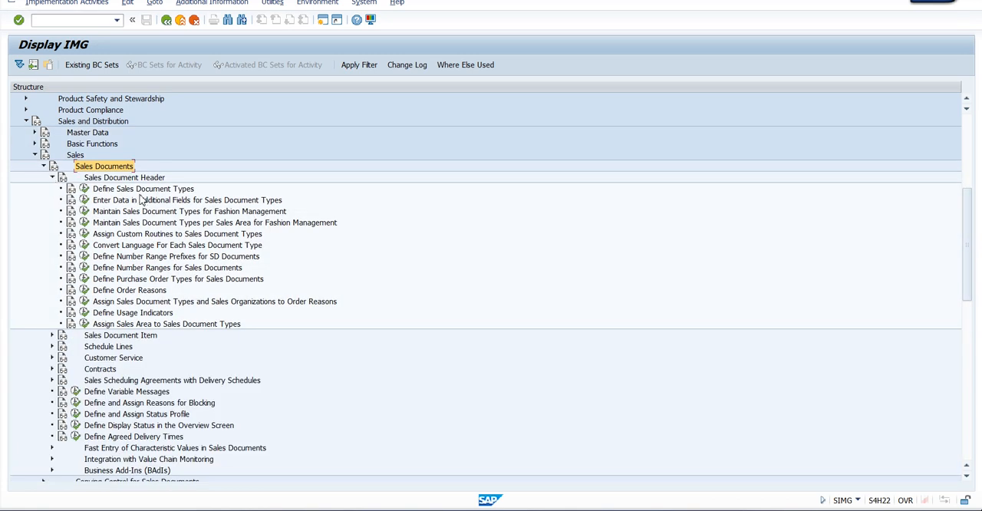
left_click(137, 191)
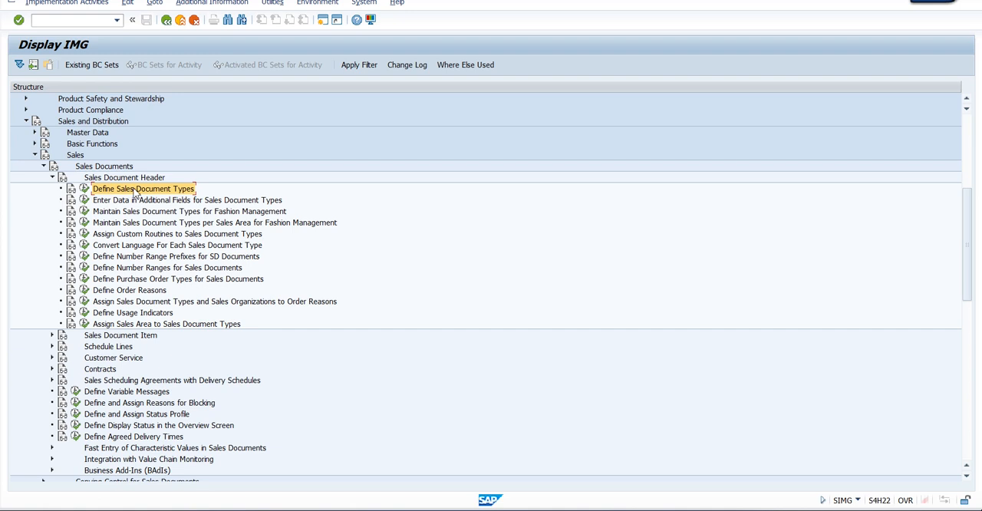
left_click(85, 188)
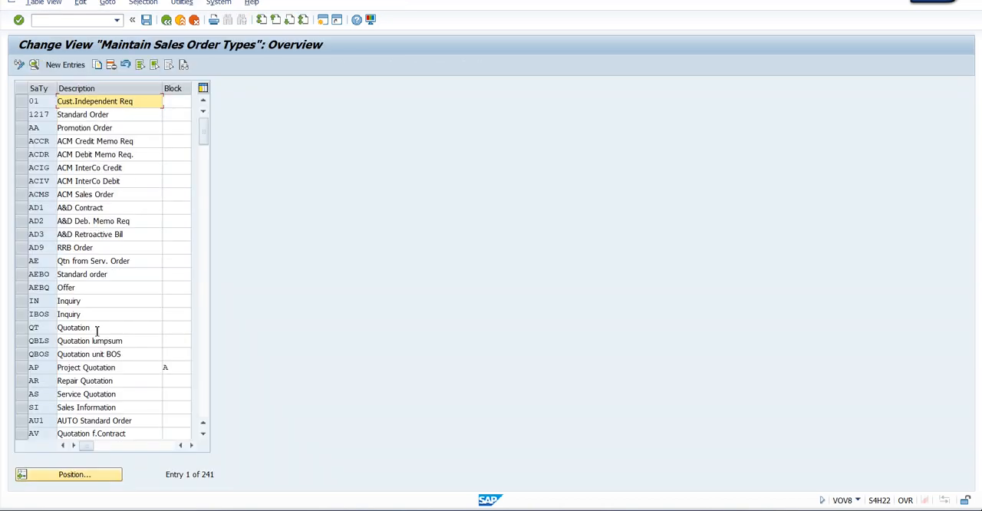
left_click(23, 301)
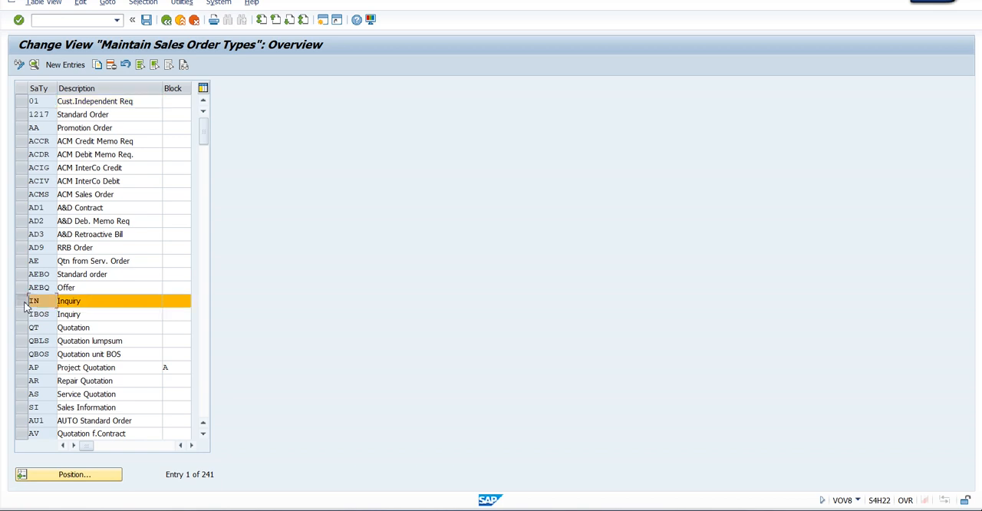
left_click(23, 328)
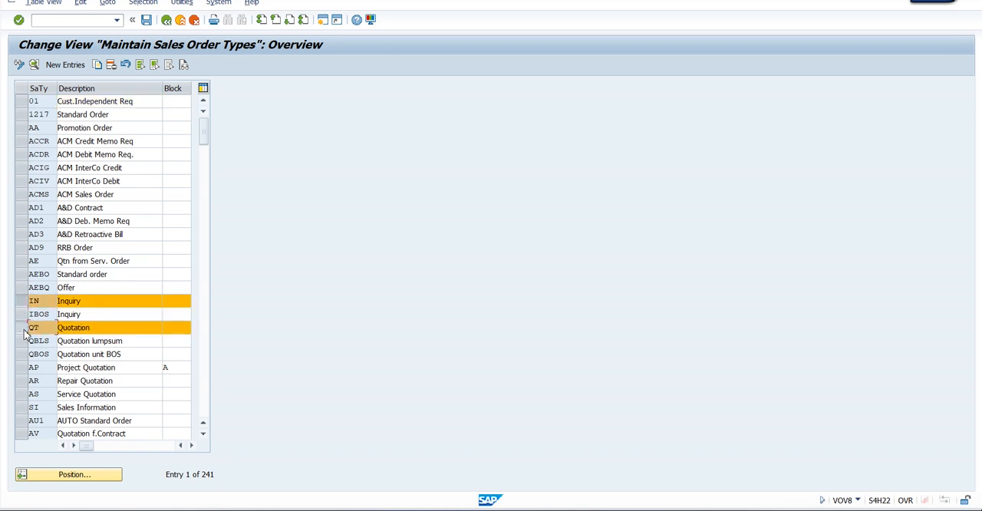
left_click(23, 328)
left_click(23, 301)
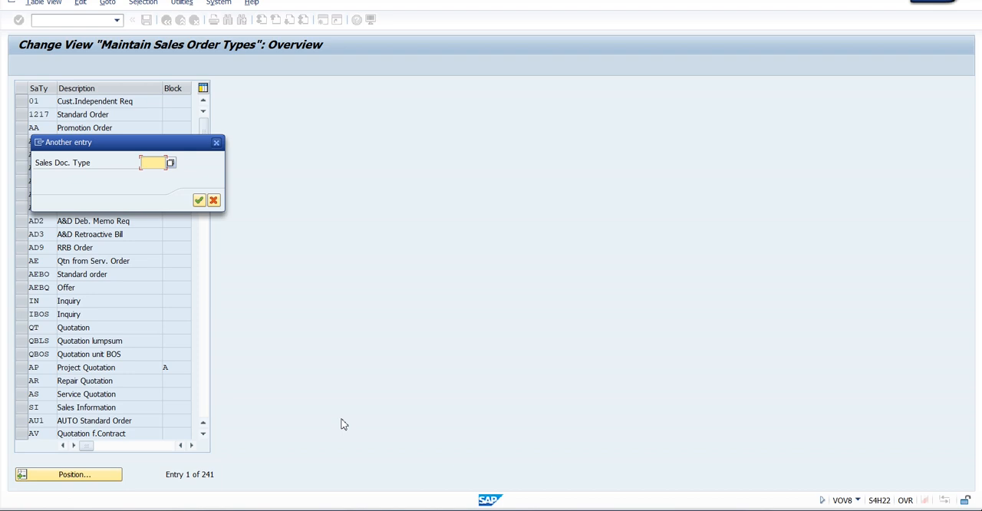
Locate sales document type OR and copy it as the new type TOR
type("OR")
key("Return")
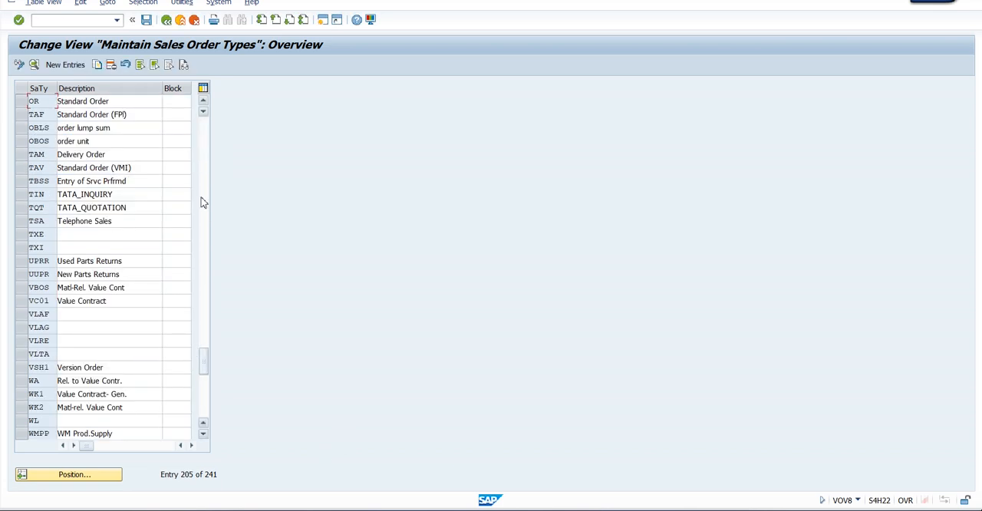
left_click(21, 101)
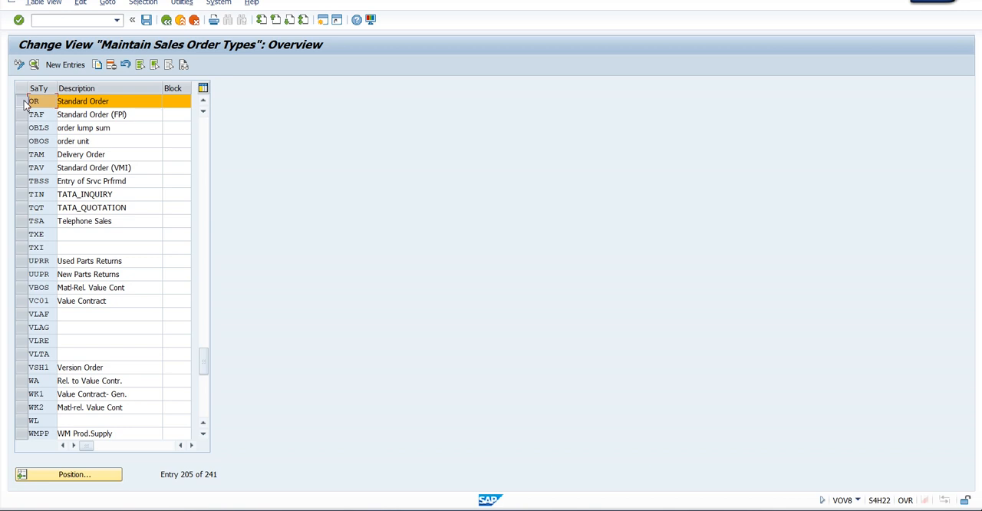
left_click(99, 65)
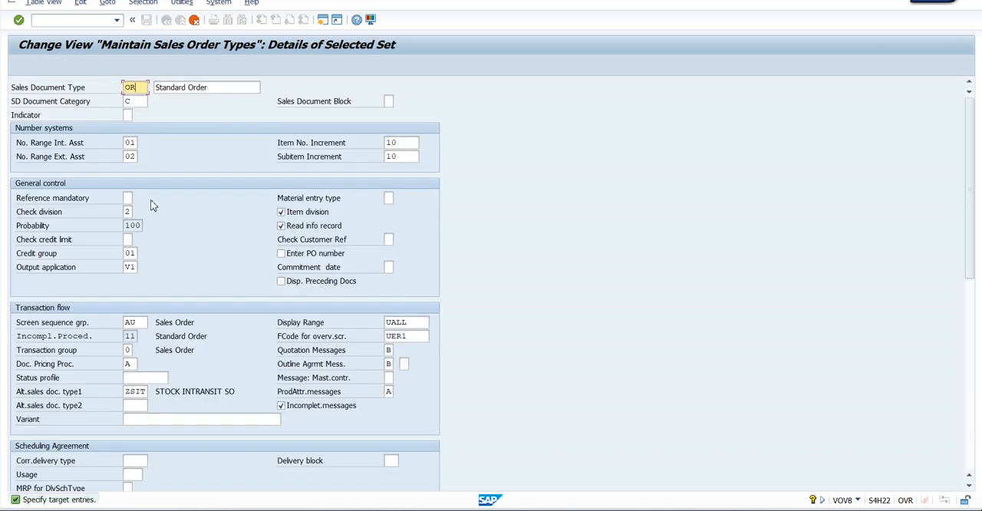
key("BackSpace")
key("BackSpace")
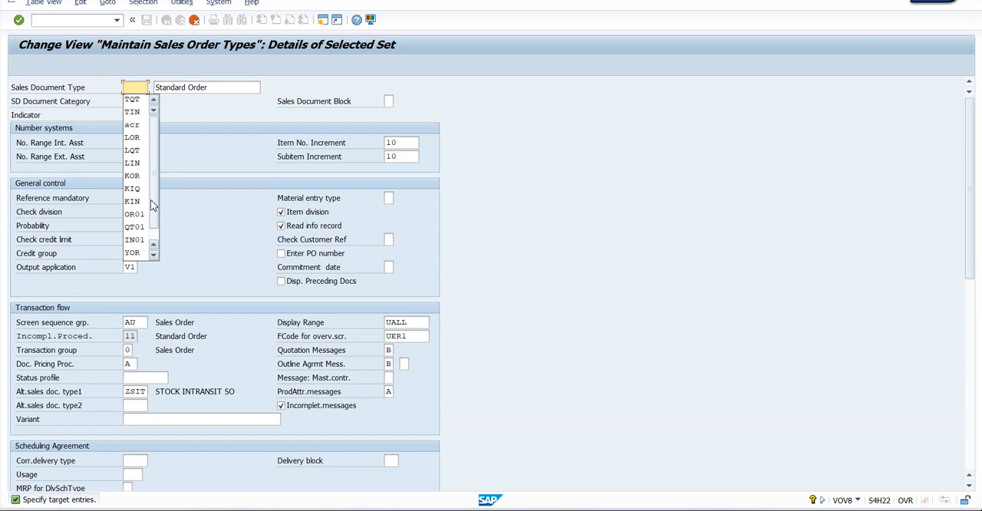
left_click(142, 85)
type("TOR")
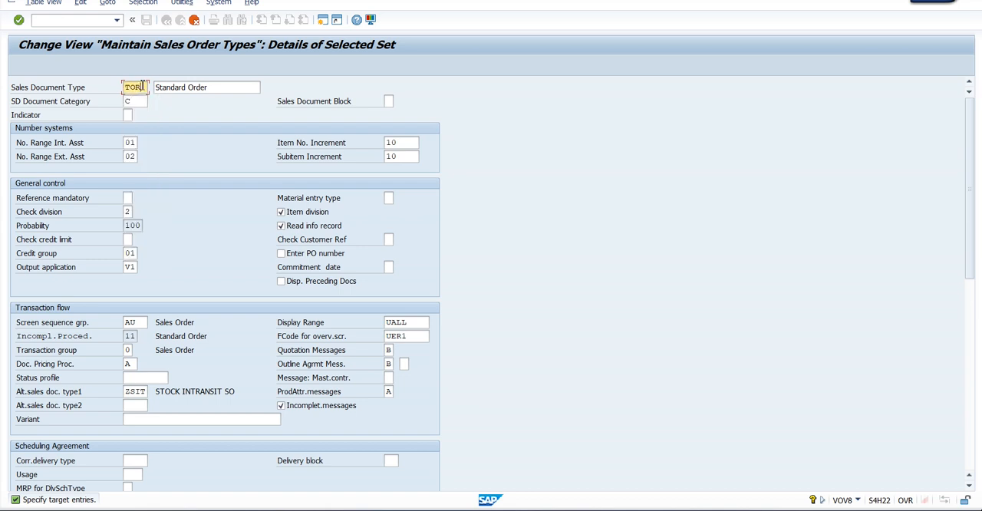
Set the new type's description to Standard Order_TOR and confirm the copy as relevant for copying control
left_click(221, 86)
type("_TOR")
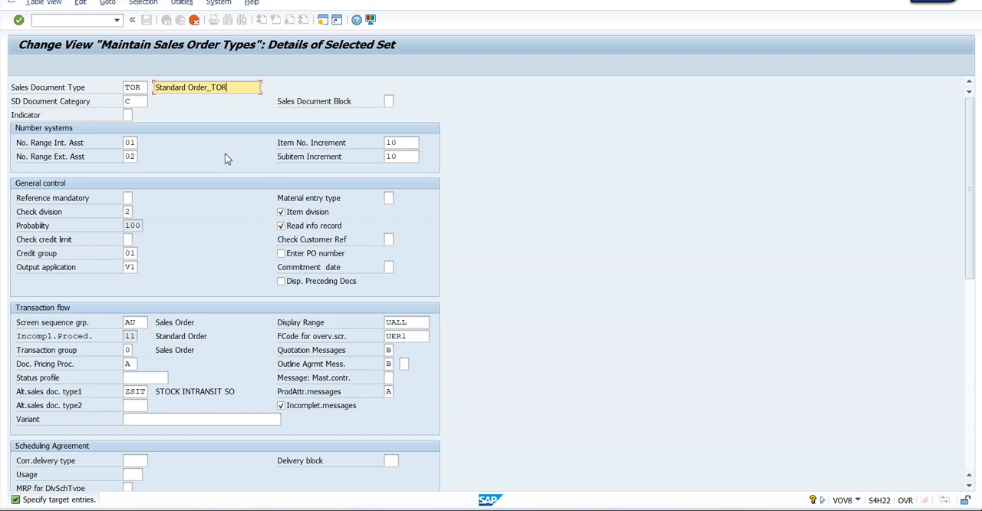
key("Return")
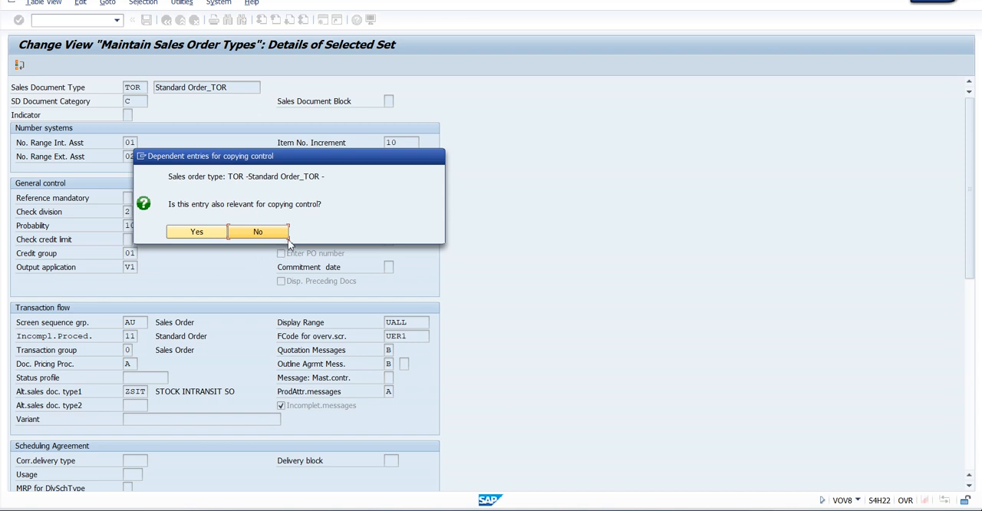
left_click(187, 234)
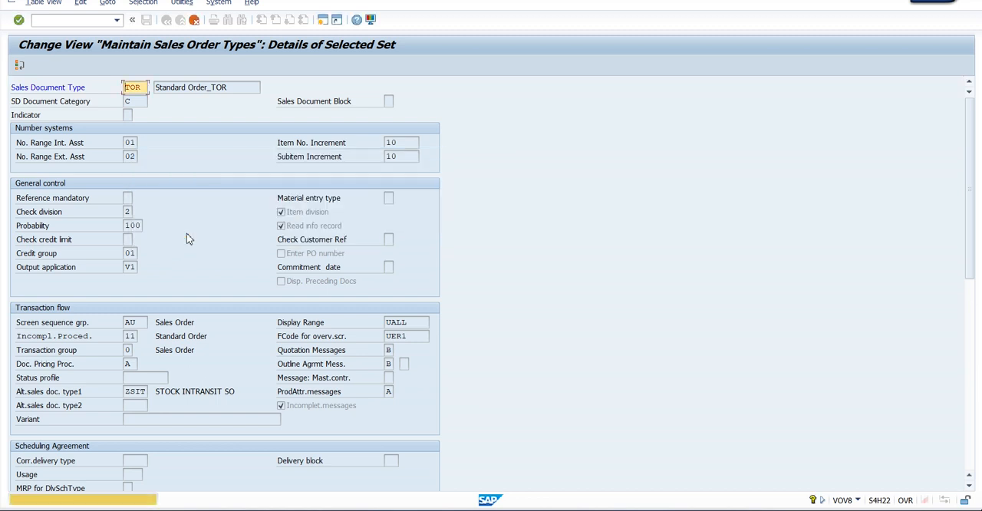
key("Return")
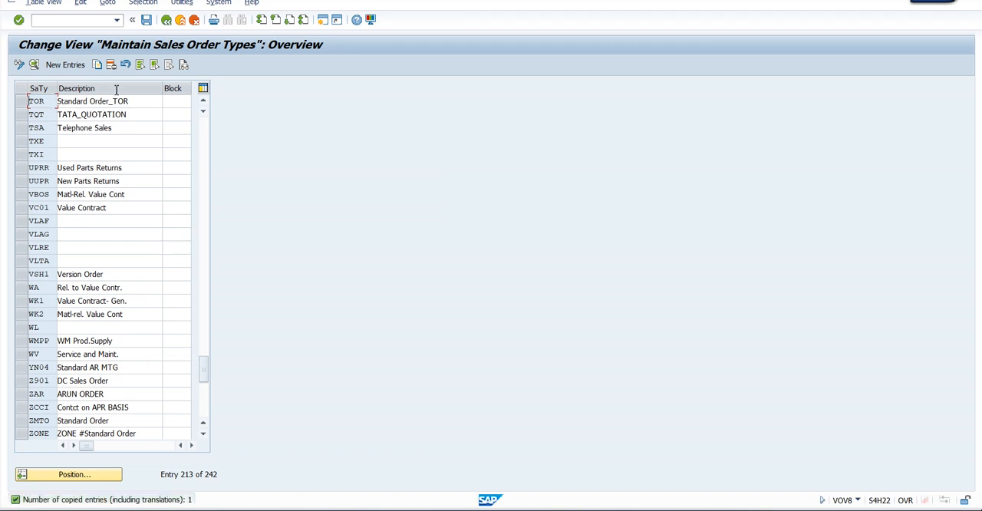
Save the new sales document type under customizing request H22K900900 and accept the list of transport table keys
left_click(146, 19)
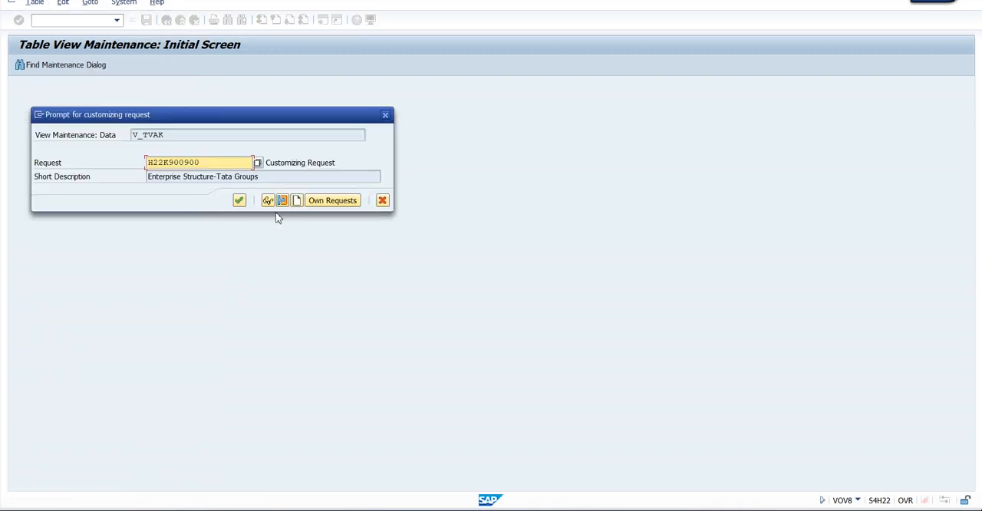
left_click(239, 201)
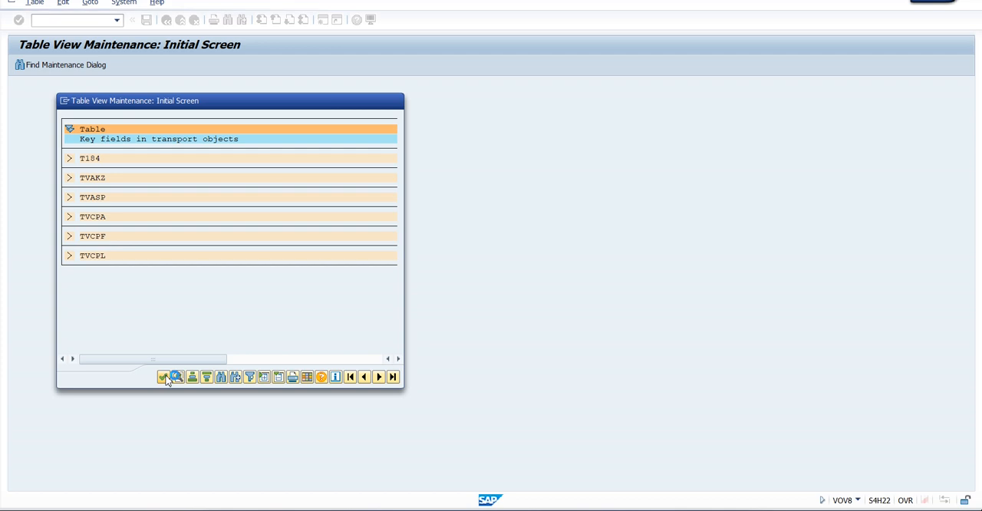
left_click(163, 376)
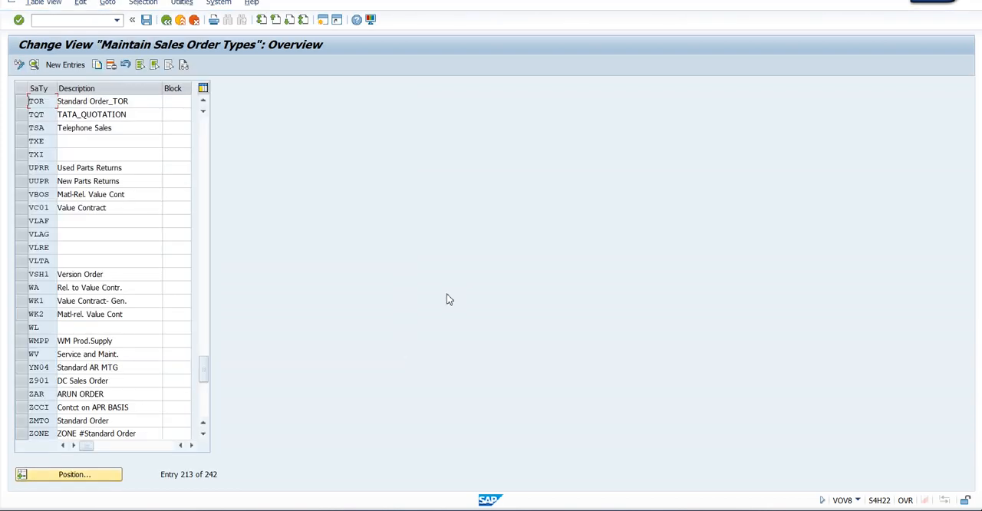
Open the details of document type TOR and examine the possible SD document categories, leaving the category at C
left_click(49, 101)
double_click(49, 101)
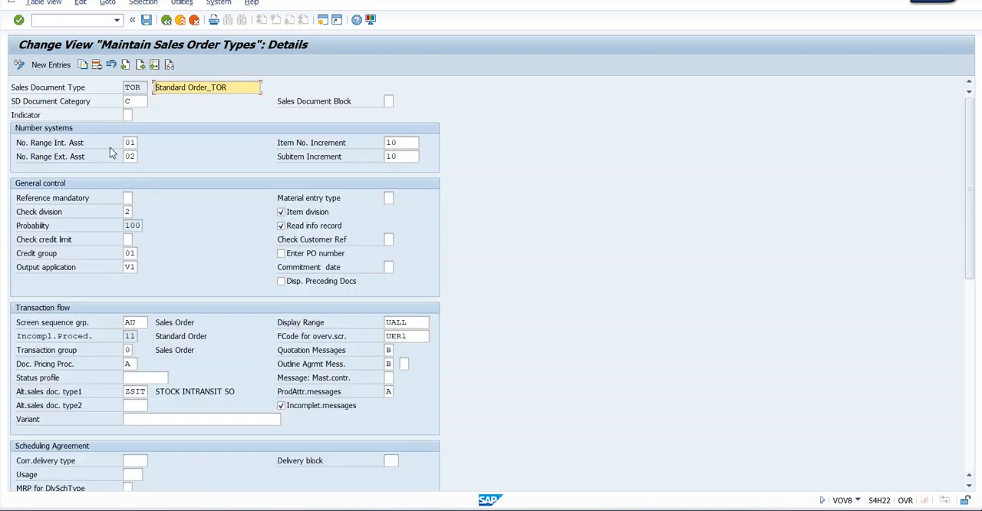
left_click(134, 99)
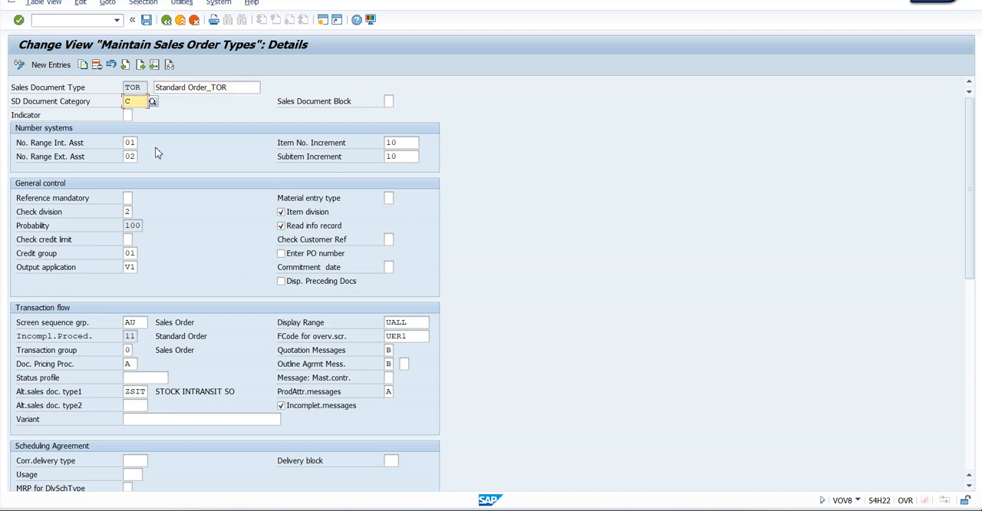
left_click(151, 101)
left_click_drag(145, 157, 393, 59)
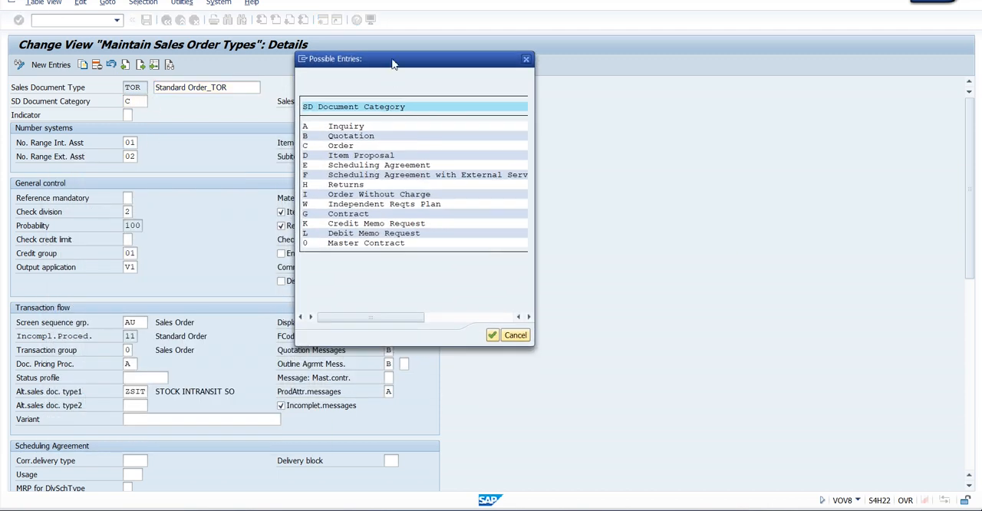
left_click(359, 147)
left_click(361, 146)
left_click(526, 60)
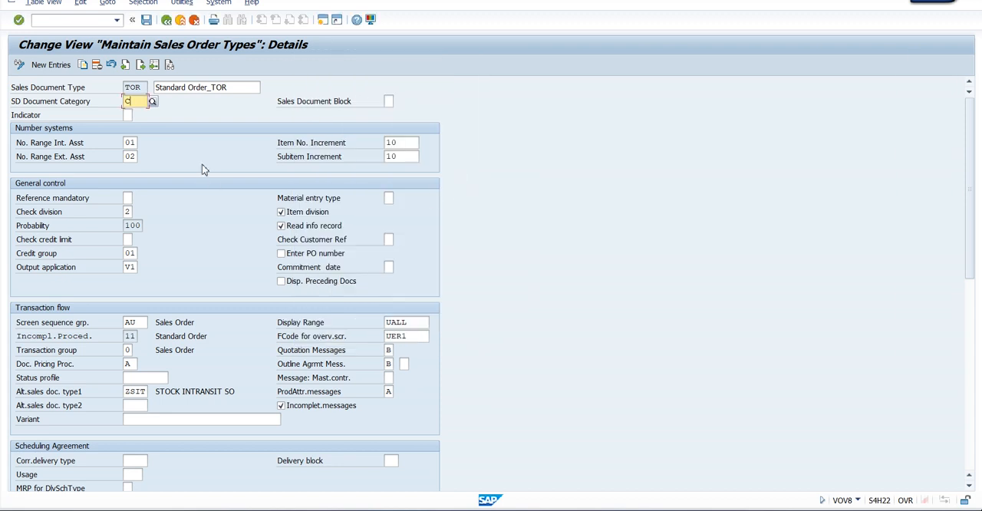
Review document type TOR's external number range, probability, output application and screen sequence group
left_click(131, 156)
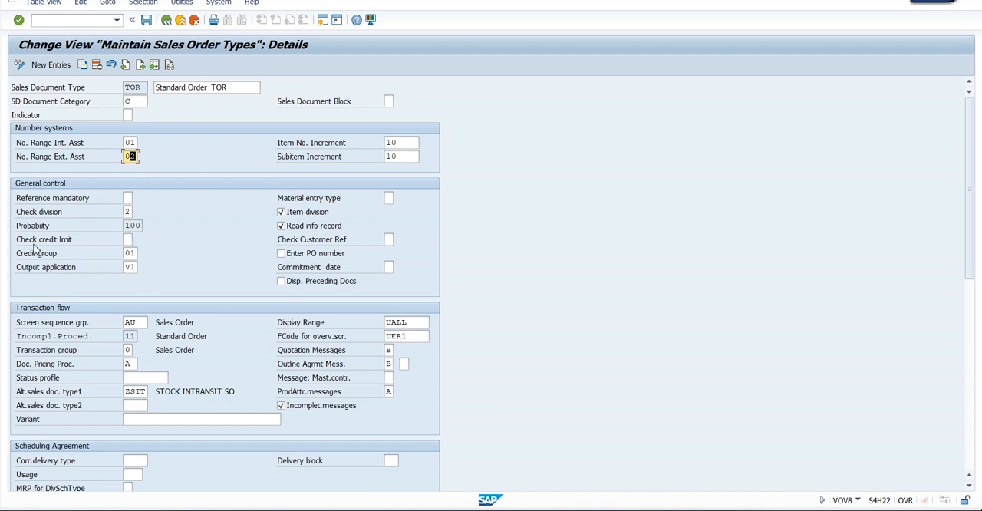
left_click_drag(19, 226, 60, 225)
left_click(139, 225)
scroll(193, 230, "down", 5)
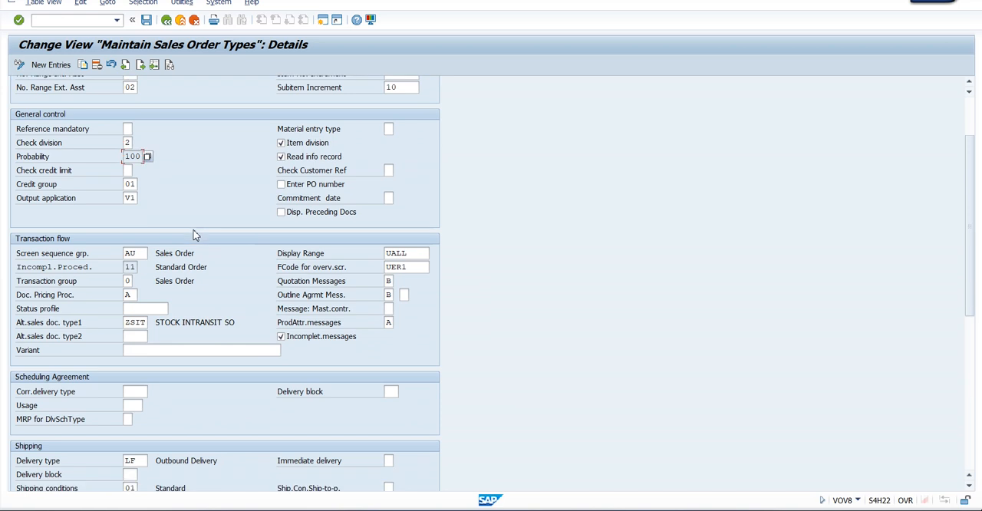
left_click(138, 200)
left_click(202, 201)
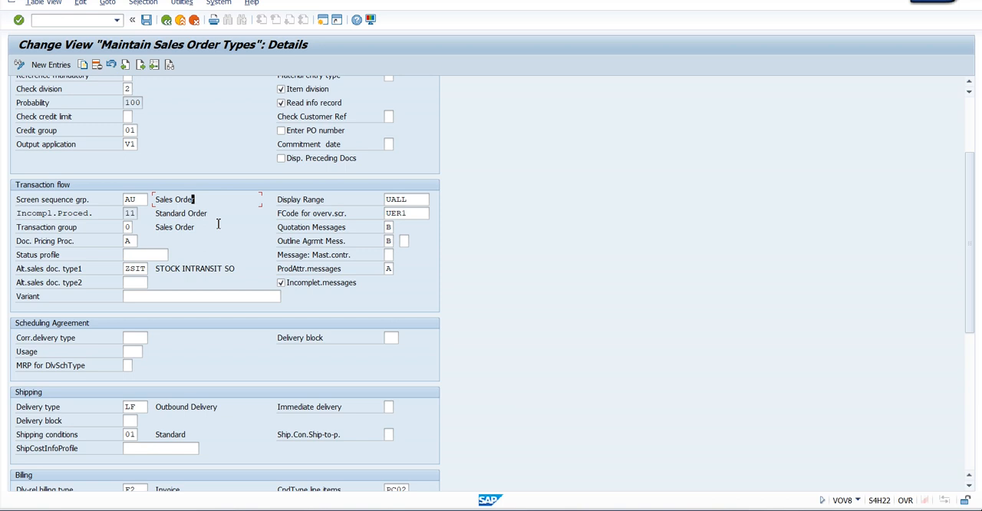
Compare the delivery type in TOR's shipping settings with the delivery-related billing type in its billing settings
scroll(217, 223, "down", 5)
scroll(218, 223, "down", 10)
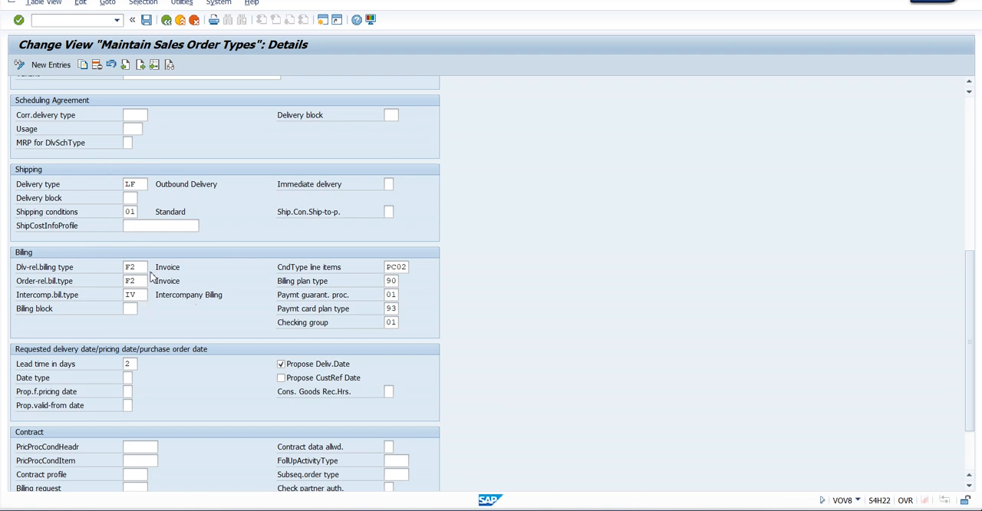
left_click(141, 184)
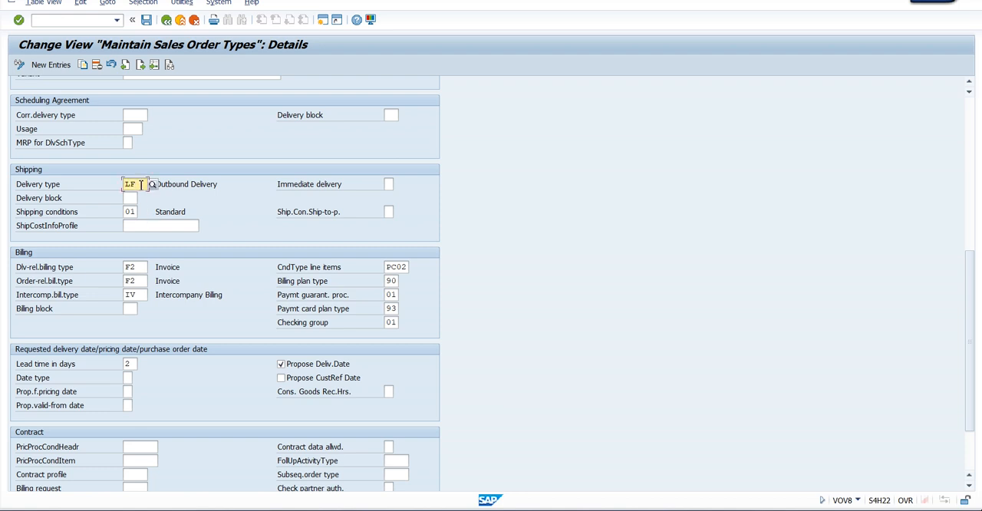
left_click(146, 266)
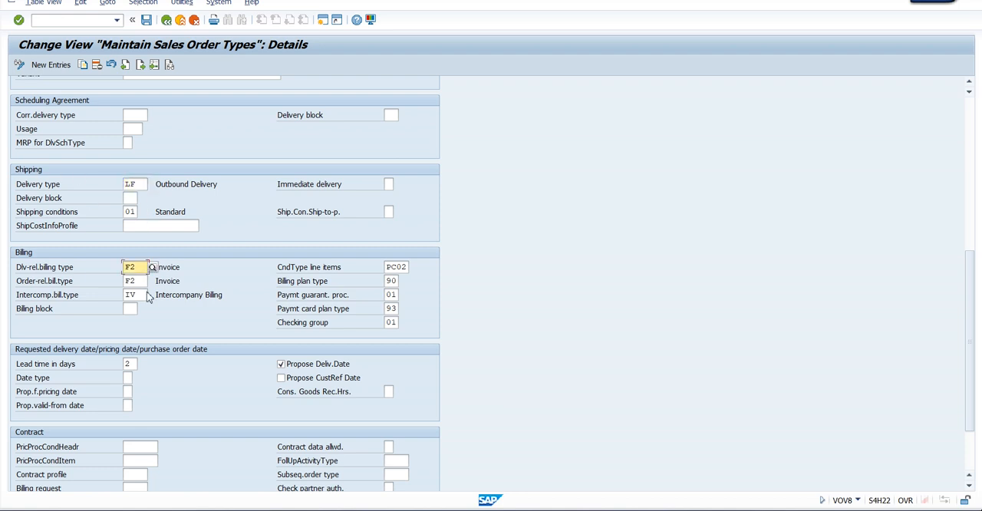
left_click(141, 184)
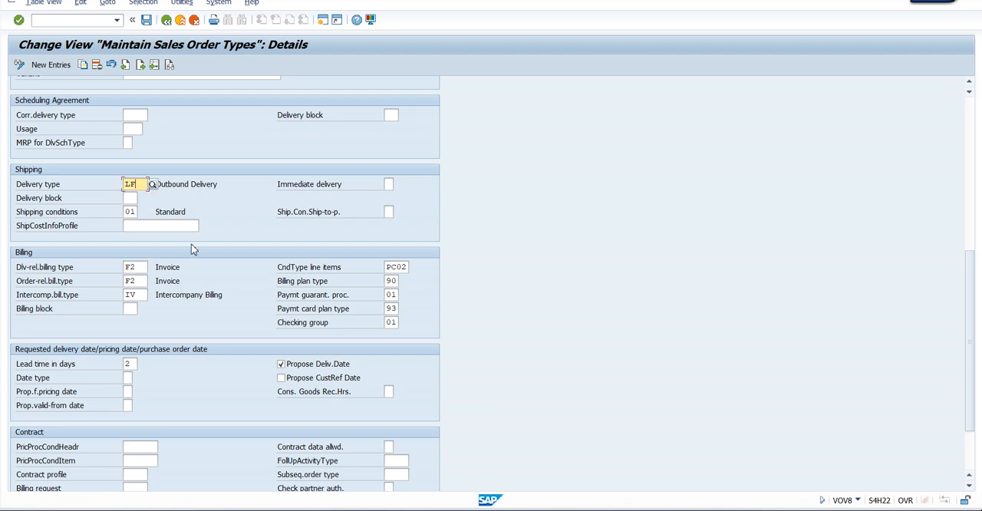
left_click(147, 267)
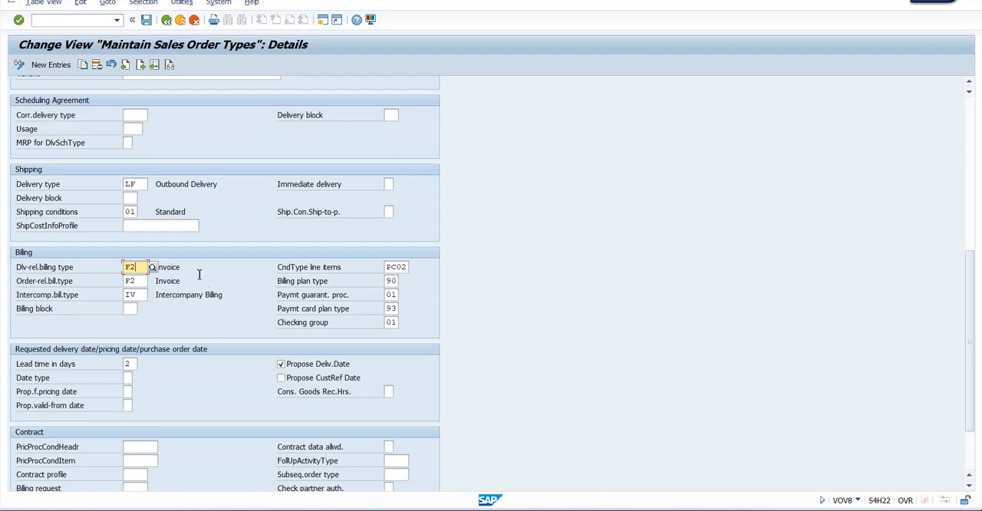
left_click(138, 184)
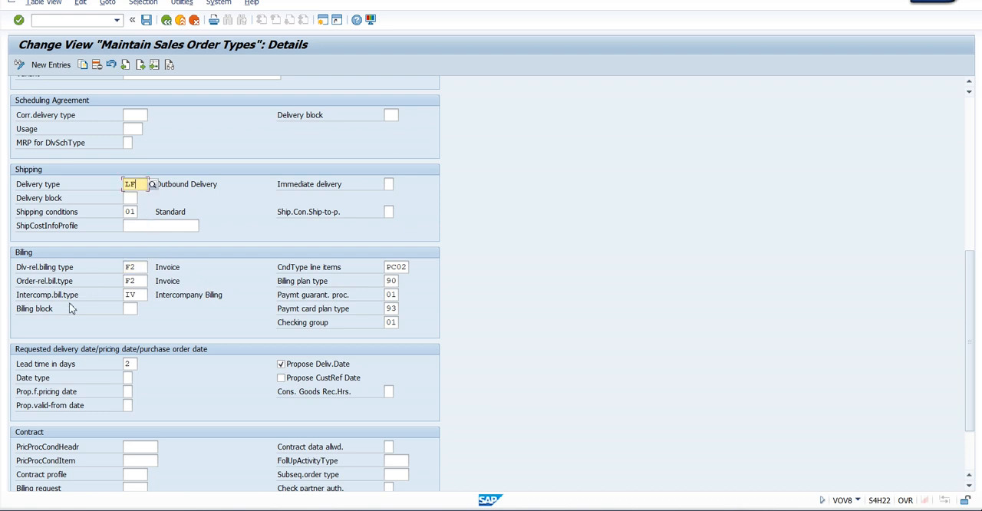
Examine TOR's delivery-related and order-related billing types together with its shipping conditions
left_click_drag(17, 269, 70, 270)
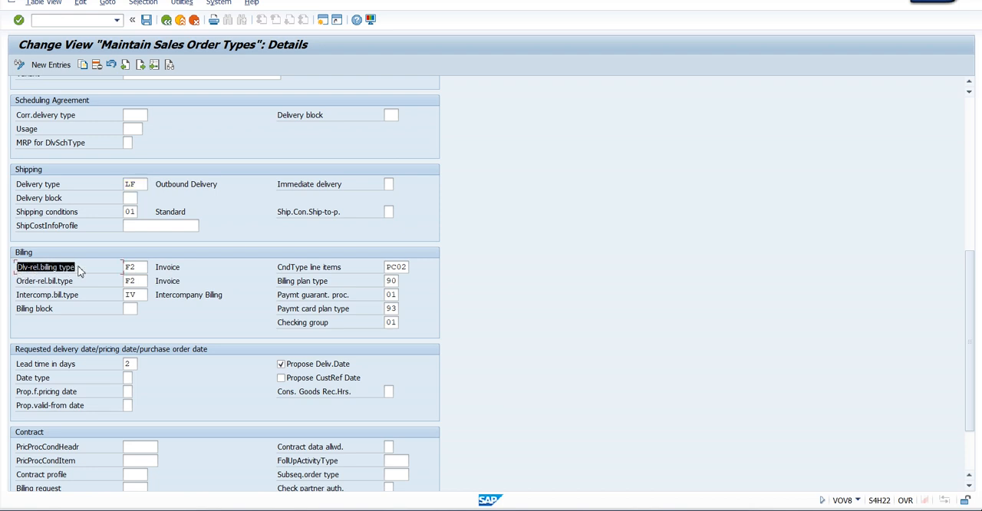
left_click(76, 272)
left_click_drag(15, 283, 75, 285)
left_click(76, 286)
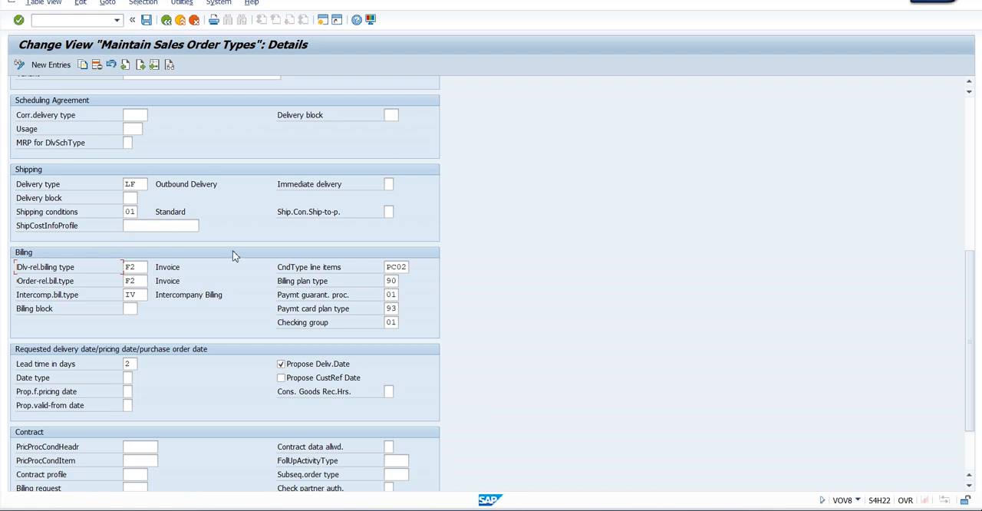
left_click(129, 212)
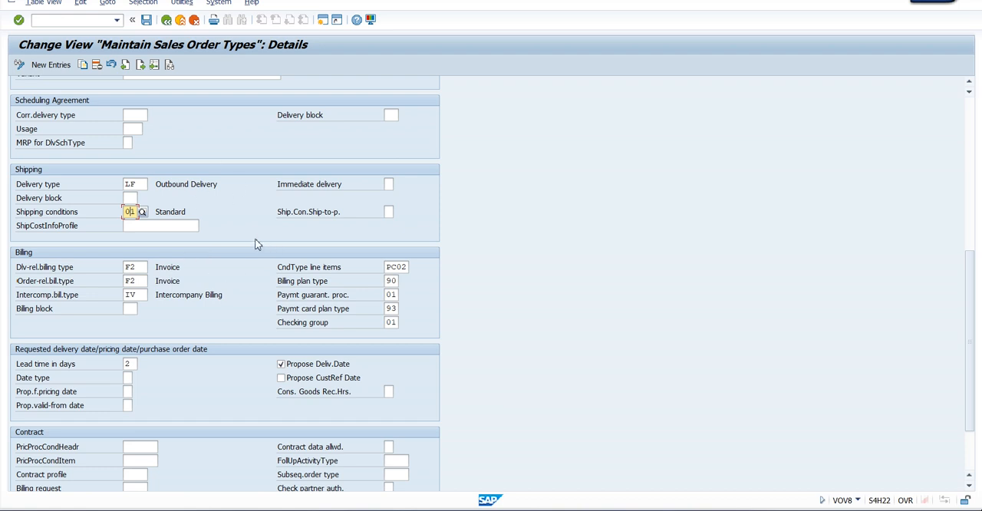
key("Return")
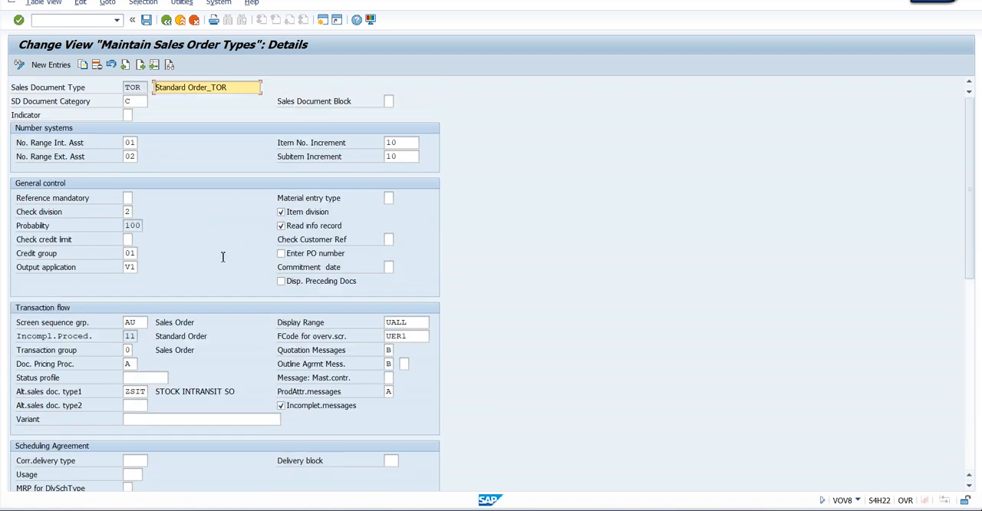
scroll(222, 257, "down", 7)
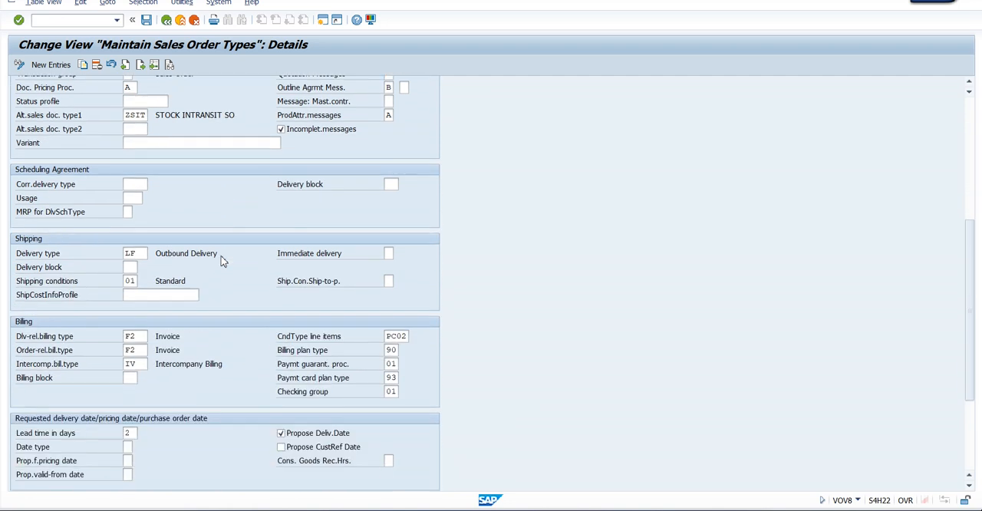
scroll(221, 261, "down", 4)
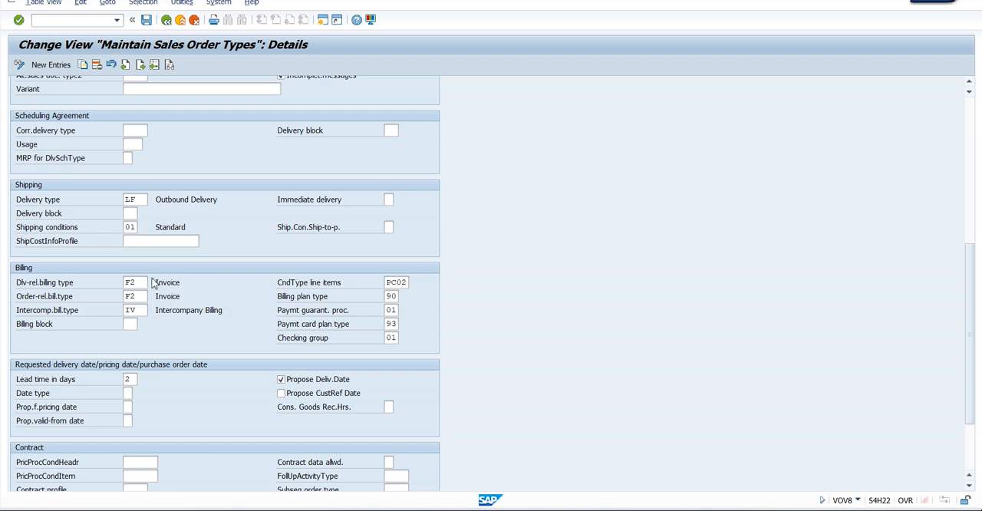
left_click_drag(17, 297, 77, 298)
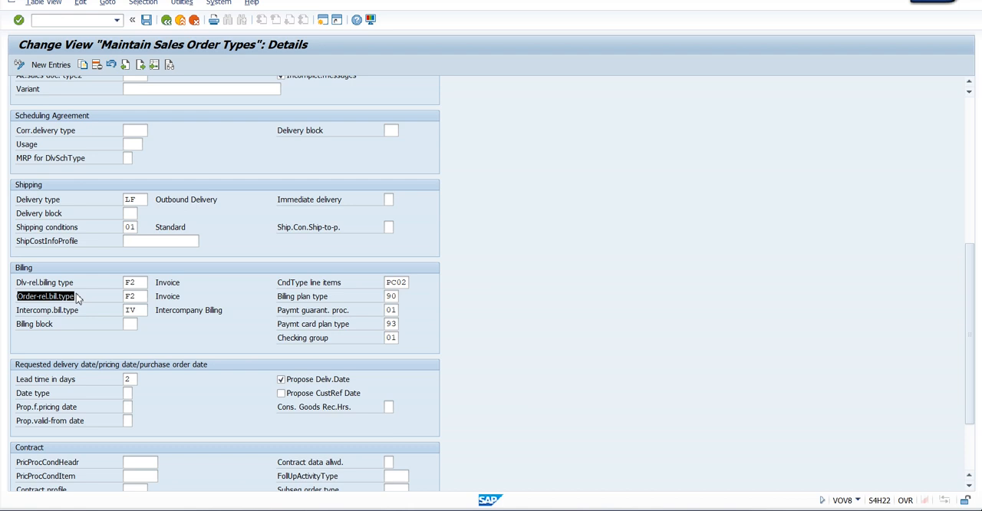
left_click(77, 298)
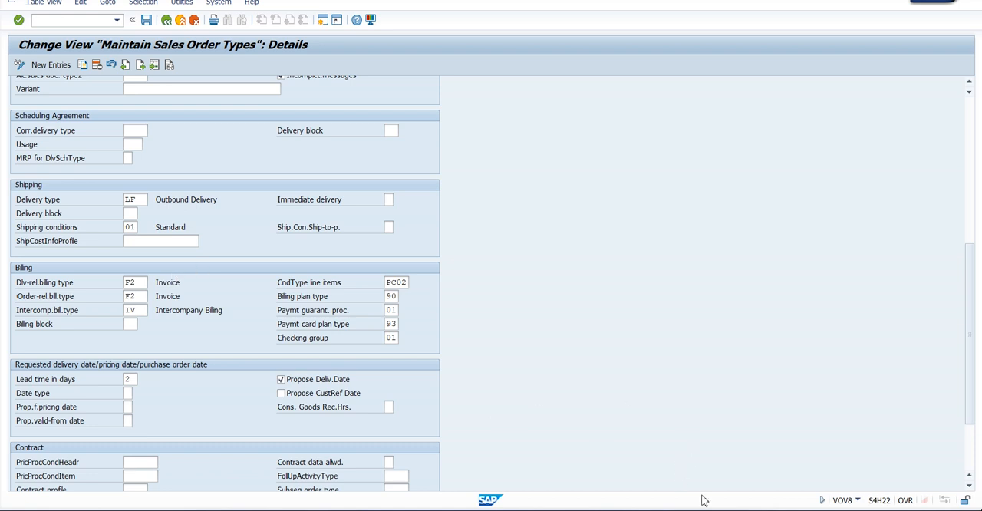
Switch to the Word notes and append "(NO SHIP & NO BILL)" to the INQUIRY line of the order to cash cycle
mouse_move(686, 507)
left_click(733, 456)
scroll(461, 307, "down", 3)
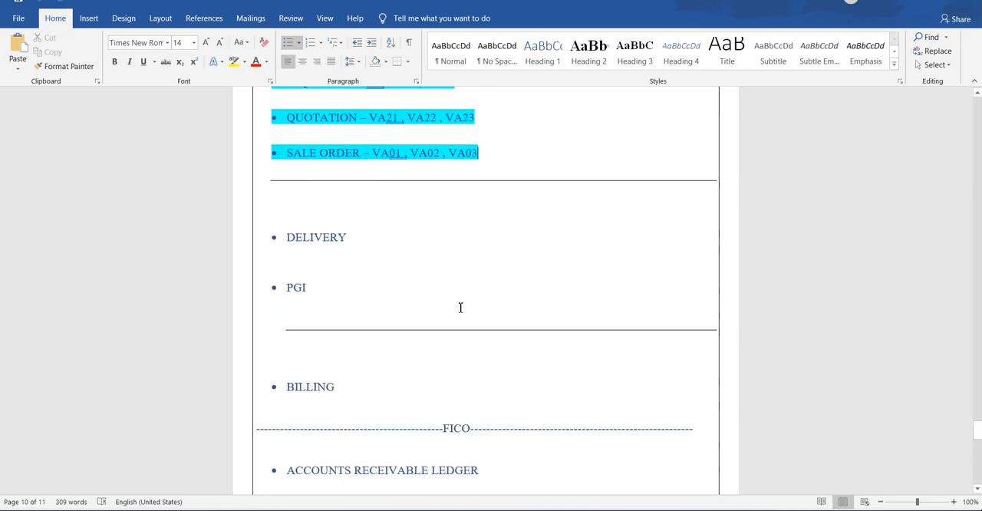
scroll(460, 307, "up", 3)
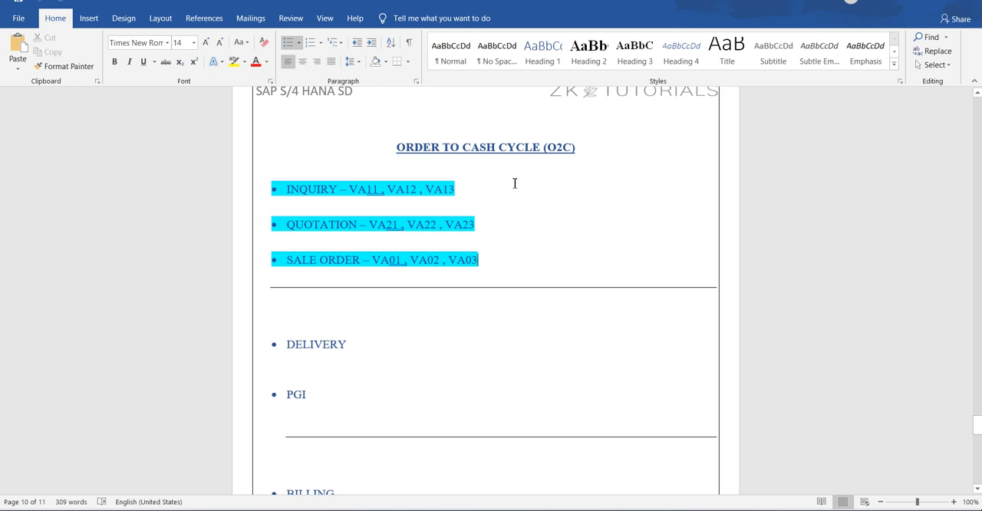
type("(NO")
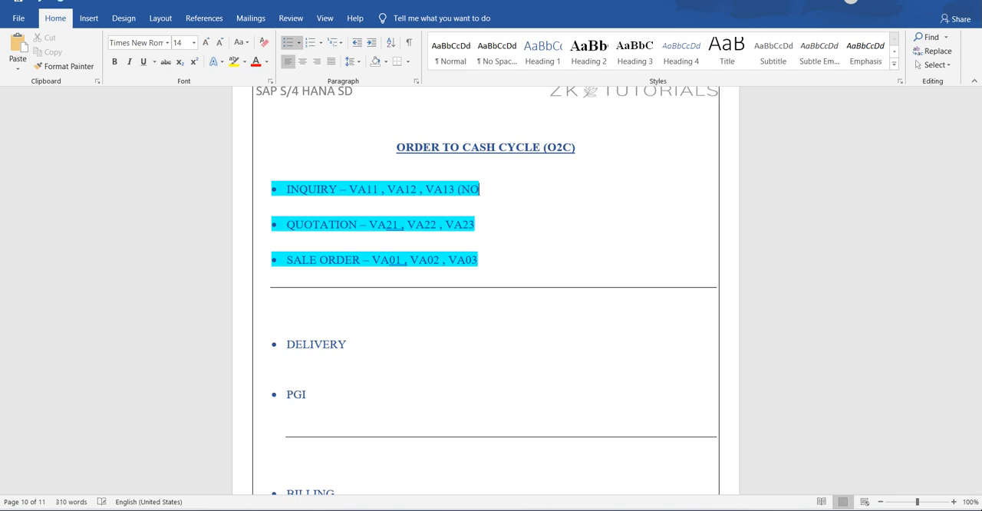
type(" SHIP")
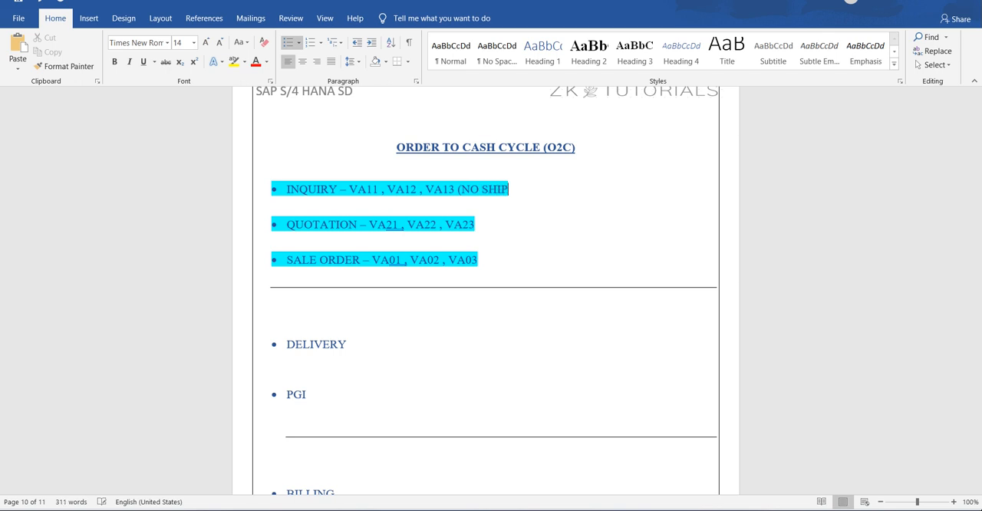
type(" & NO BILL")
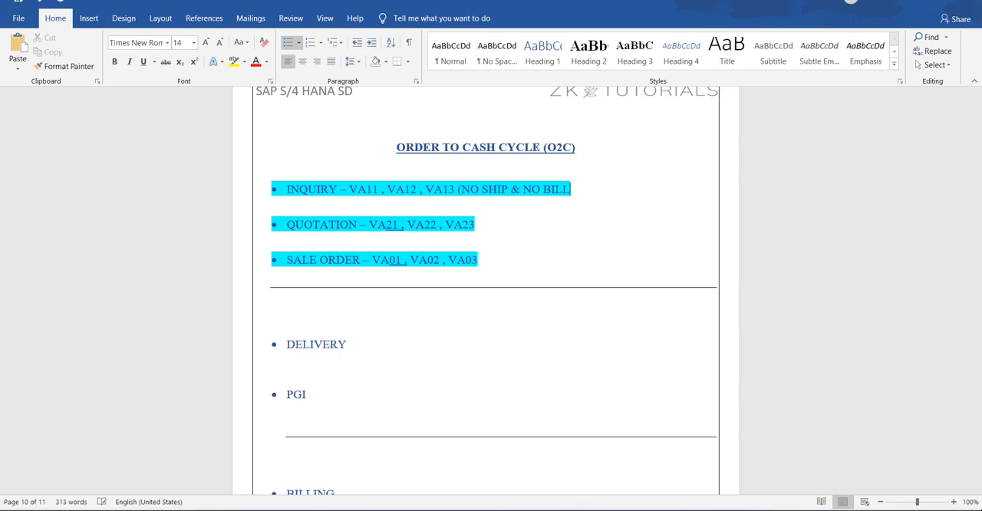
type(")")
Highlight the "(NO SHIP & NO BILL)" note on the INQUIRY line in pink
left_click_drag(588, 184, 458, 197)
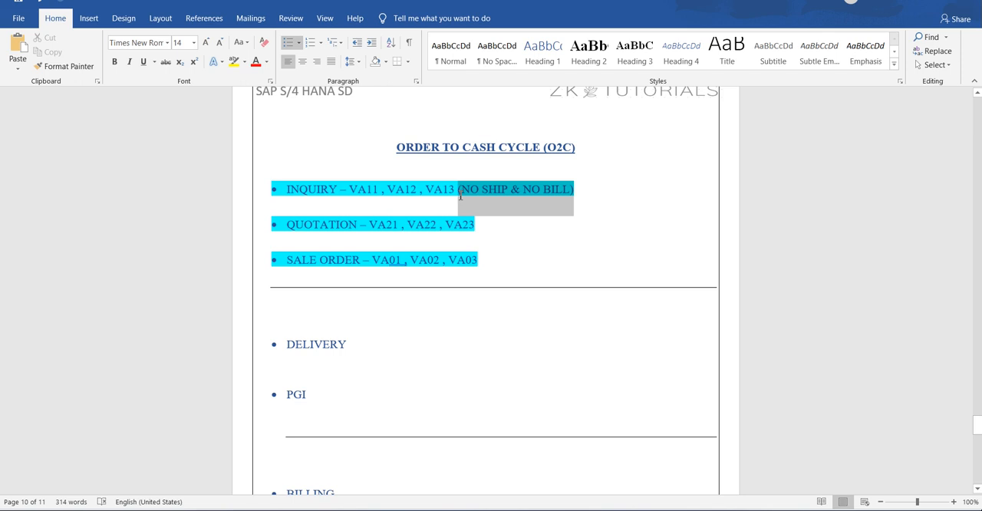
left_click(245, 62)
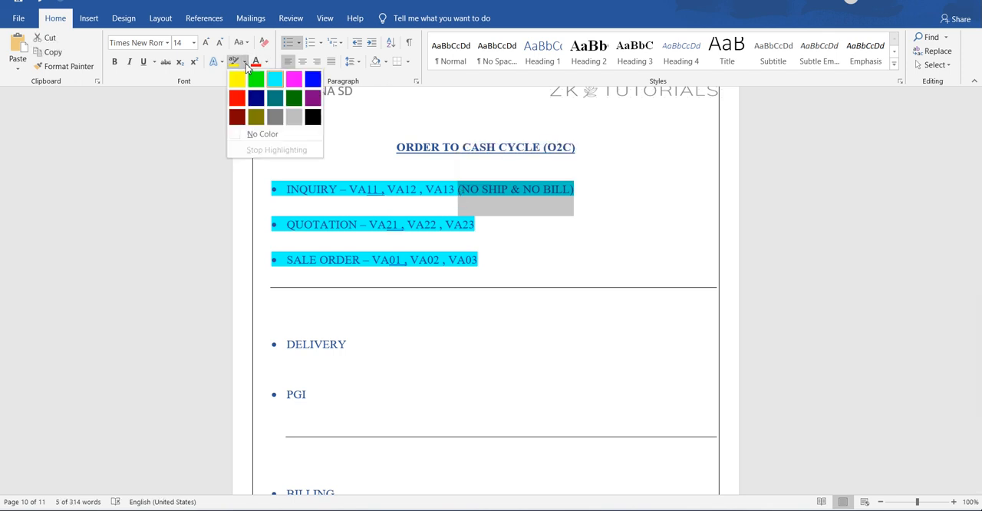
left_click(296, 82)
Append "(NO SHIP & DEL REL BILL)" to the QUOTATION line and highlight the note in pink
left_click(687, 219)
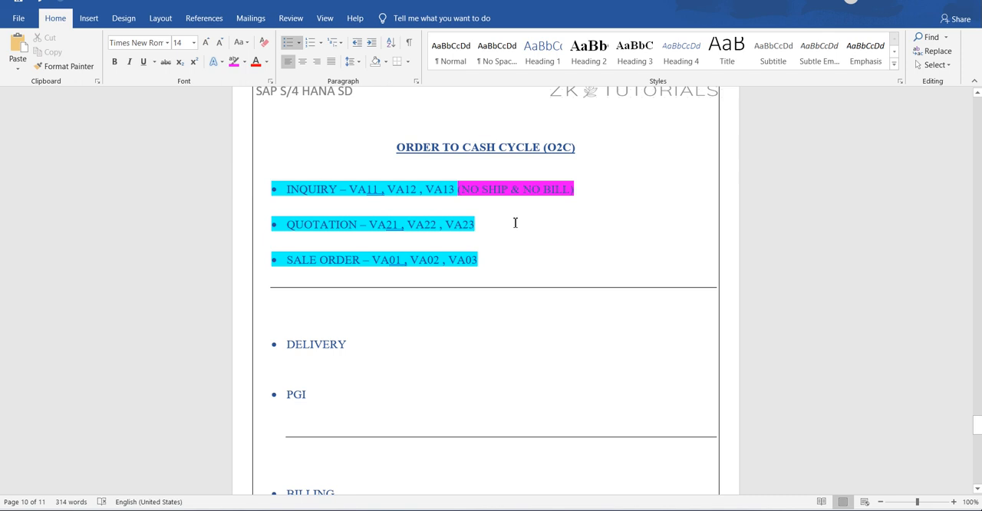
type("(")
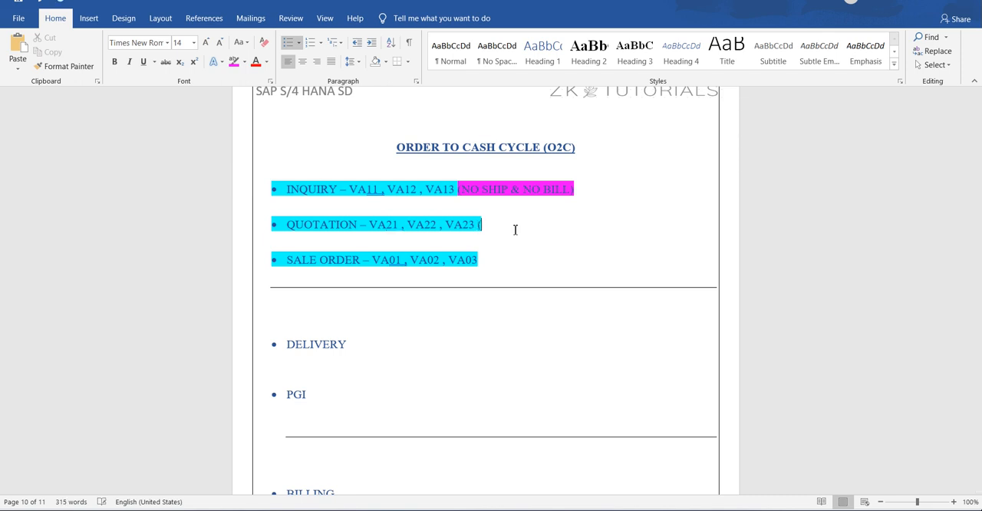
type("NO SHIP &")
type("DE")
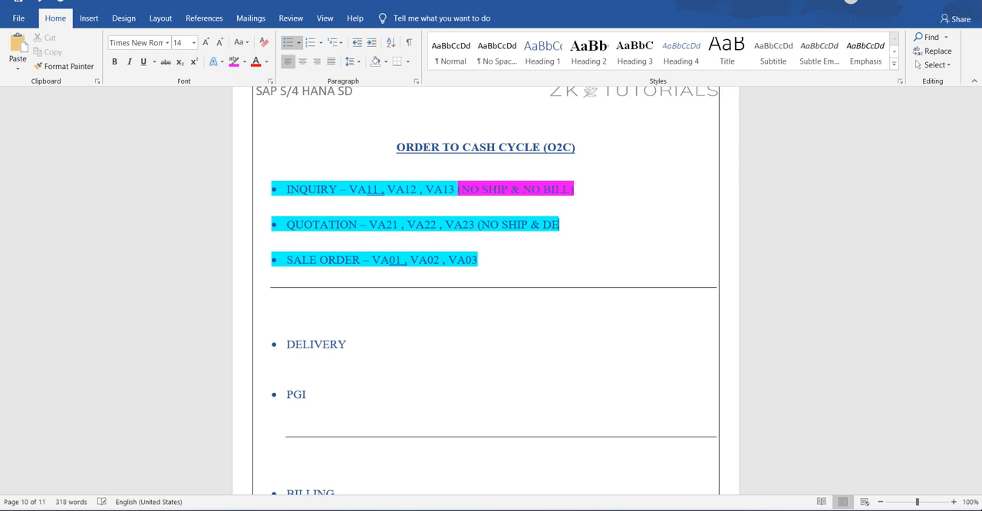
type("L REL")
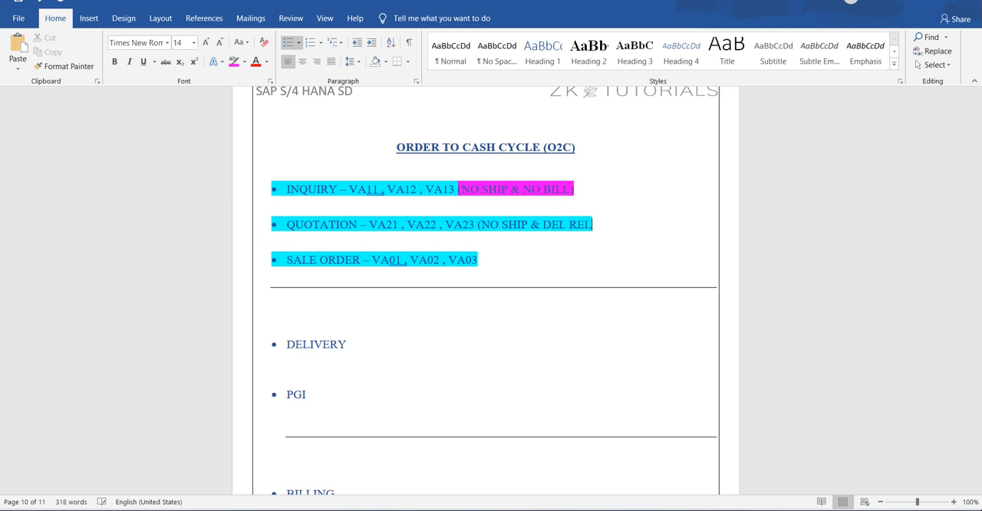
type(" BILL)")
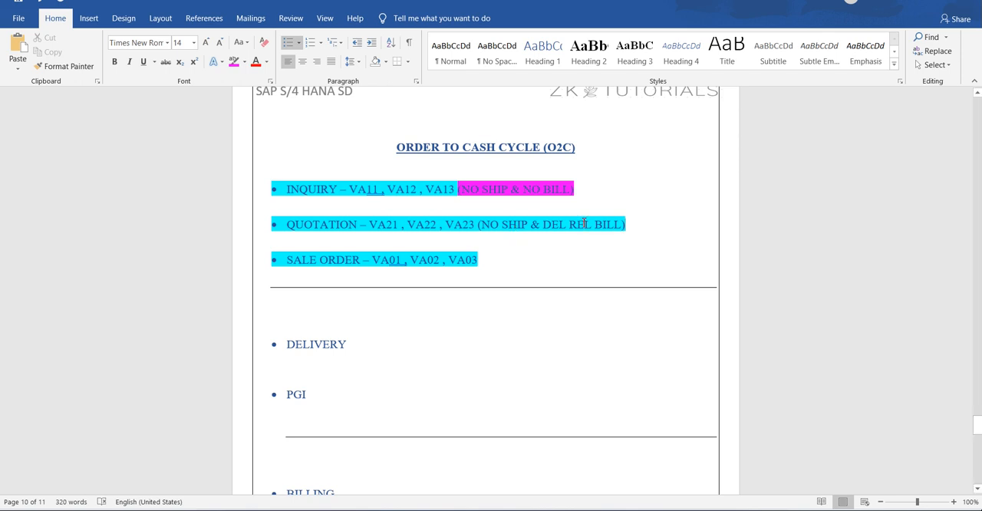
left_click_drag(637, 223, 481, 224)
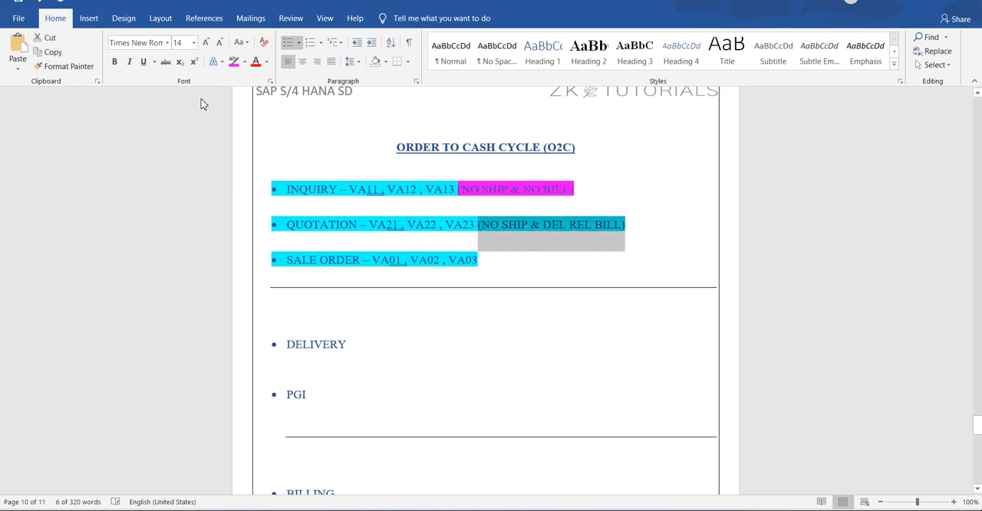
left_click(234, 61)
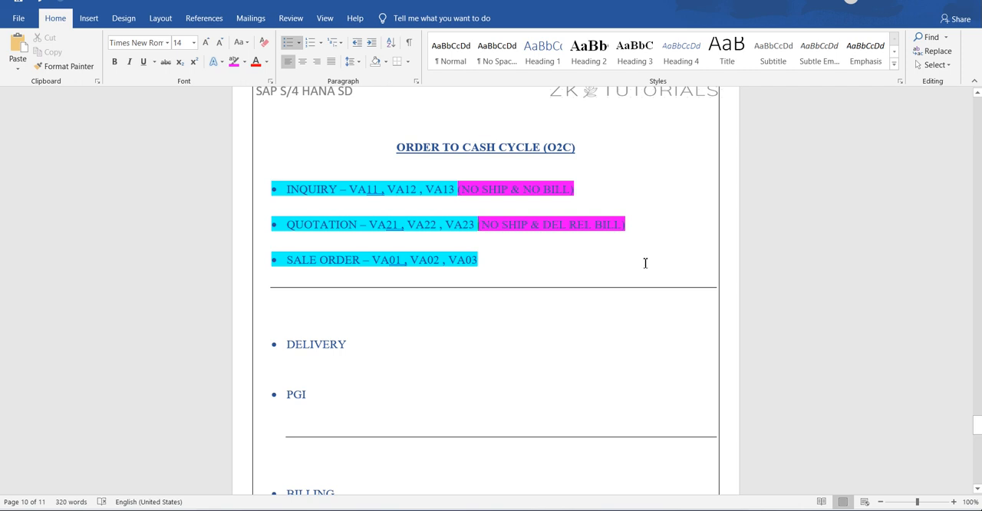
Append "( SHIP & BOTH BILL TYPES)" to the SALE ORDER line
type("( SHIP")
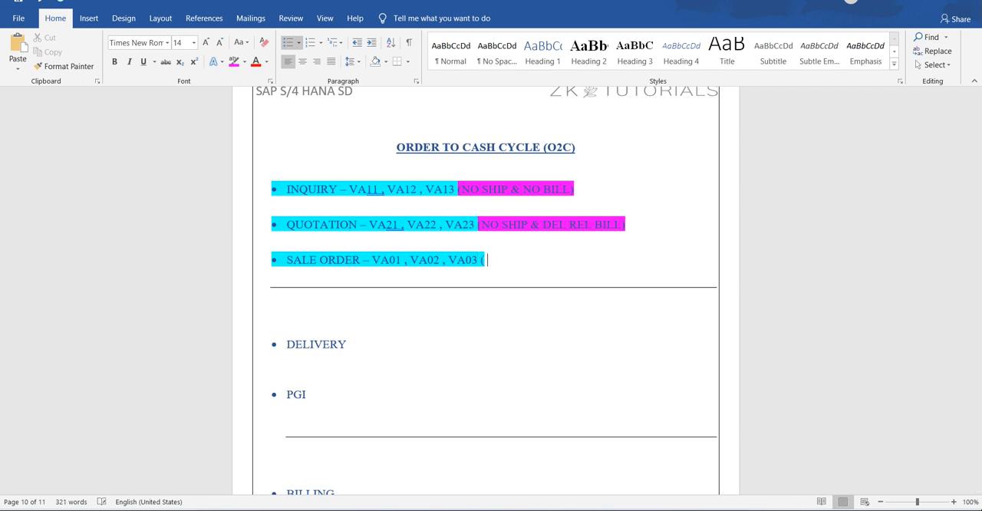
type(" & ")
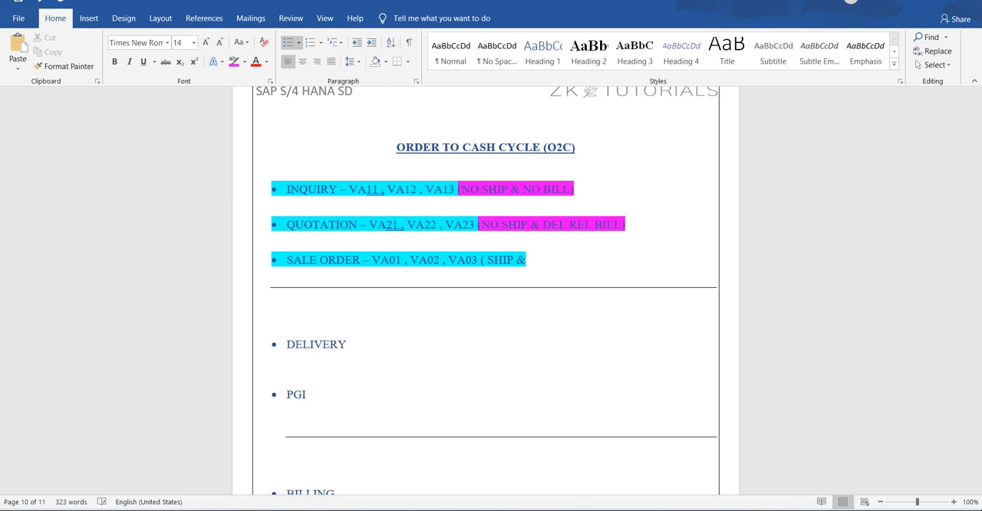
type("BOTH BILL TT")
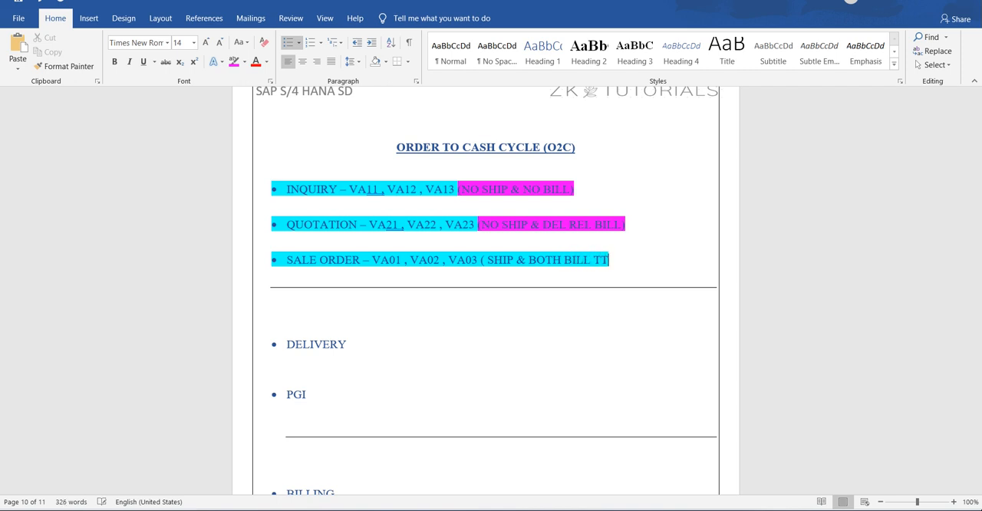
key("BackSpace")
type("T")
key("BackSpace")
type("YPES)")
Highlight the "( SHIP & BOTH BILL TYPES)" note on the SALE ORDER line in pink
left_click_drag(636, 261, 481, 266)
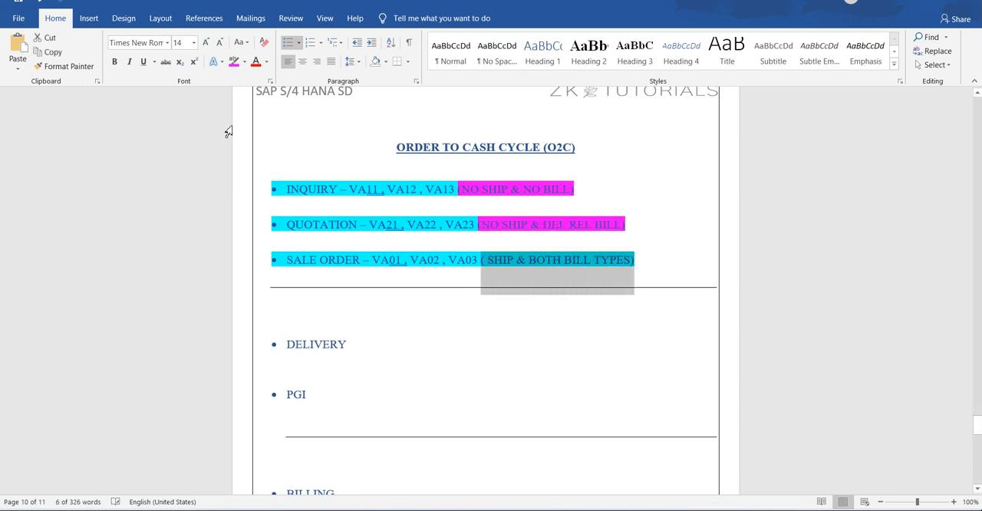
left_click(235, 68)
left_click(783, 261)
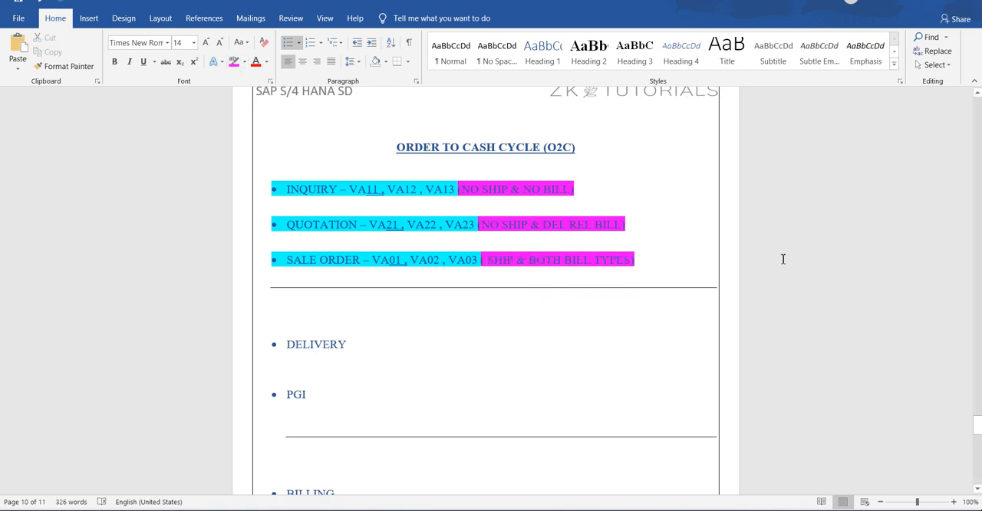